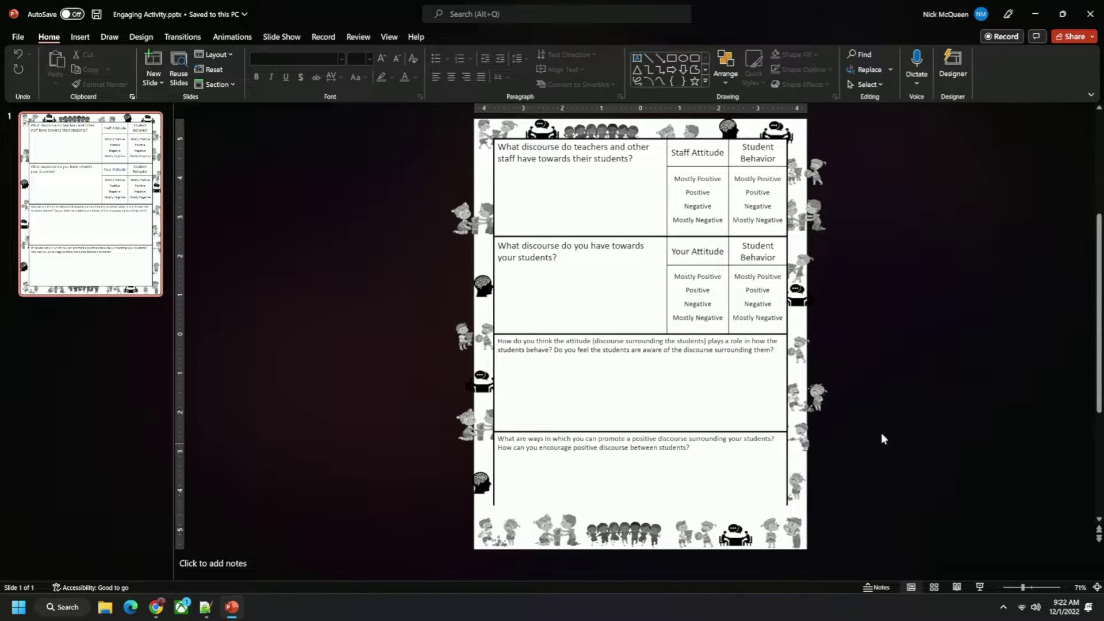
# Step: Close the Engaging Activity presentation
pyautogui.click(79, 290)
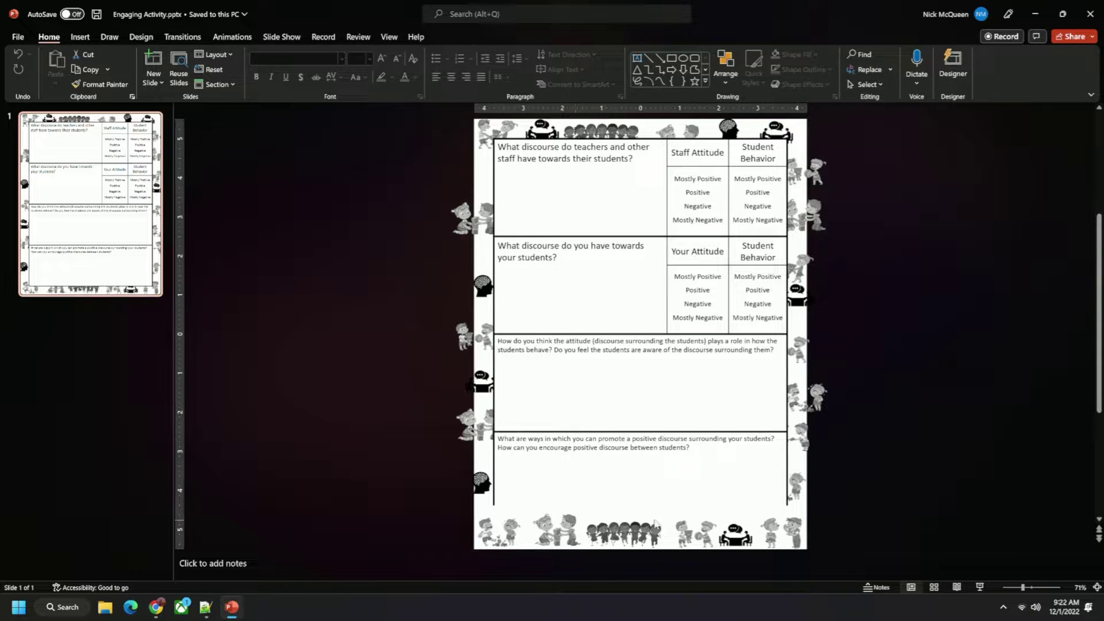
pyautogui.click(1090, 14)
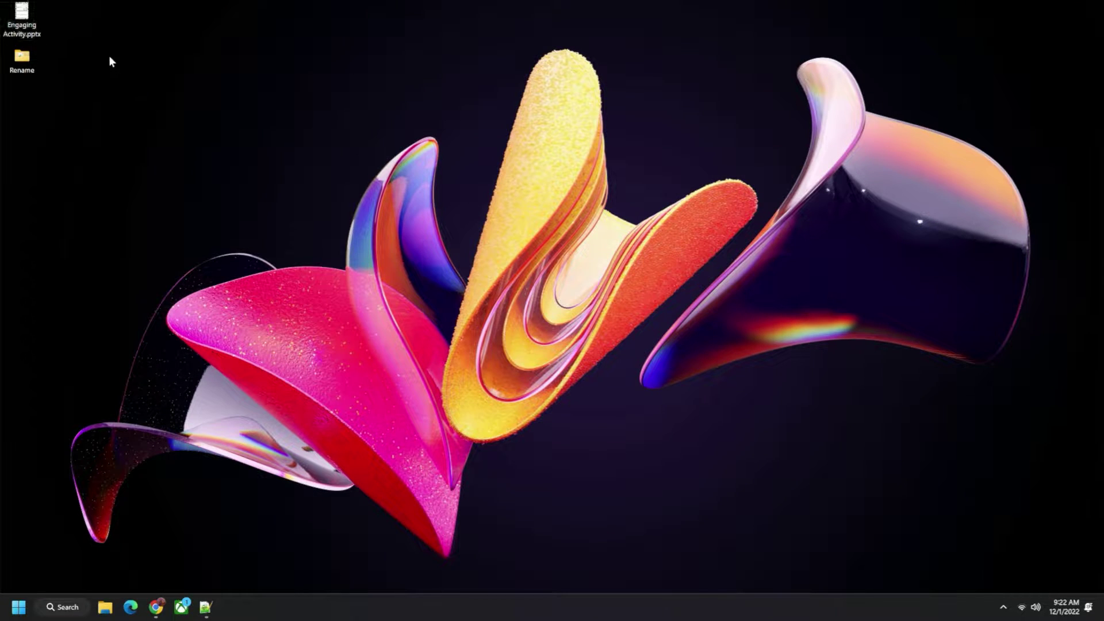
# Step: Create a new PowerPoint presentation named Activity on the desktop and open it
pyautogui.rightClick(113, 40)
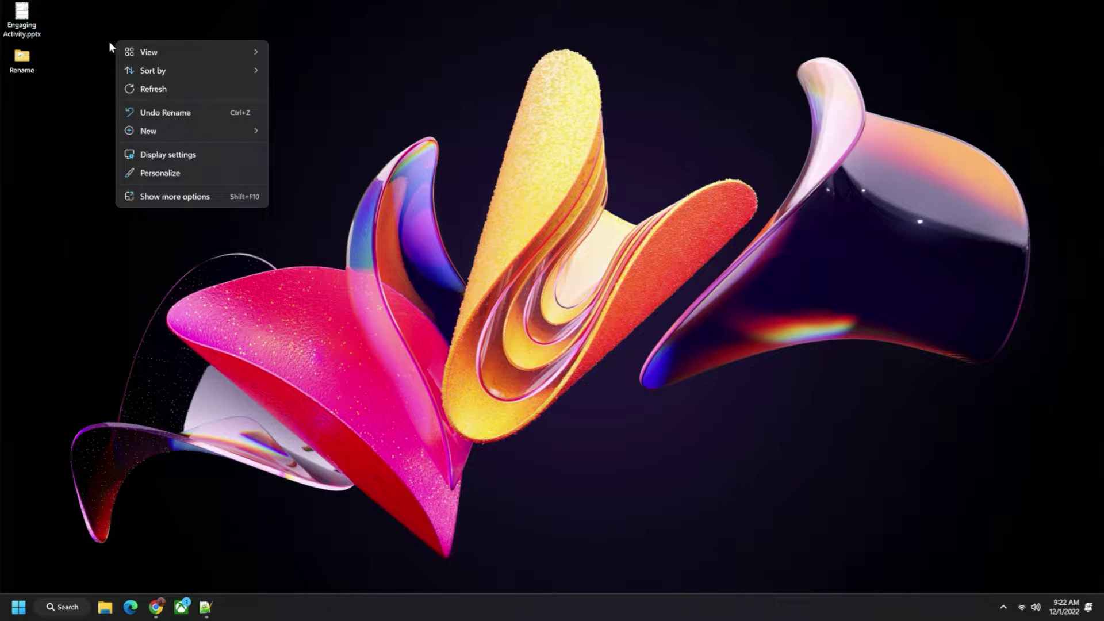
pyautogui.moveTo(184, 130)
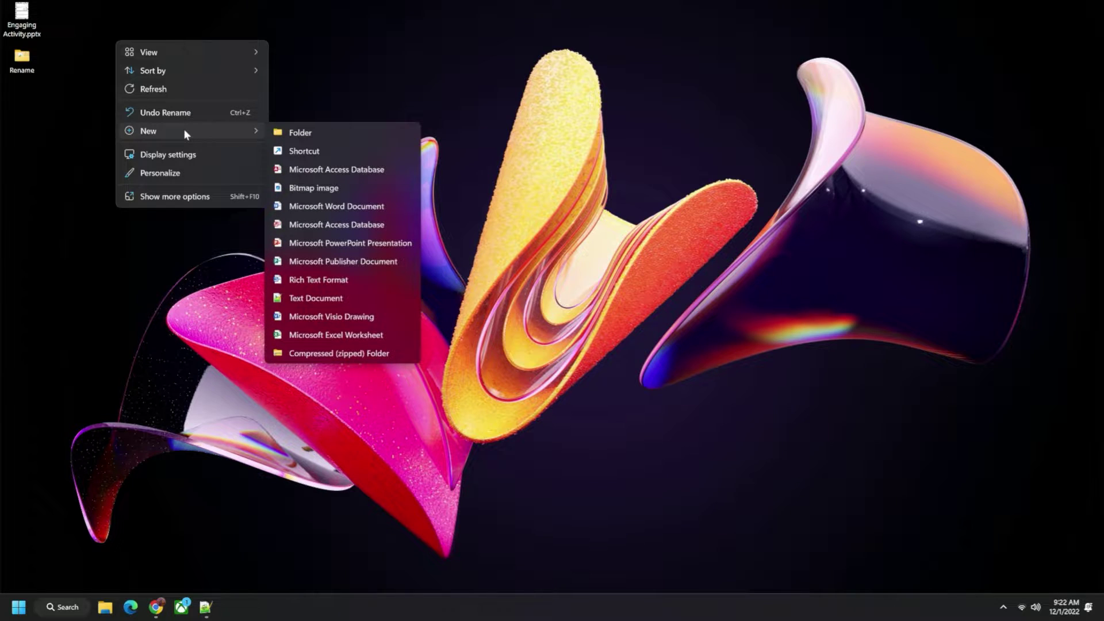
pyautogui.click(344, 244)
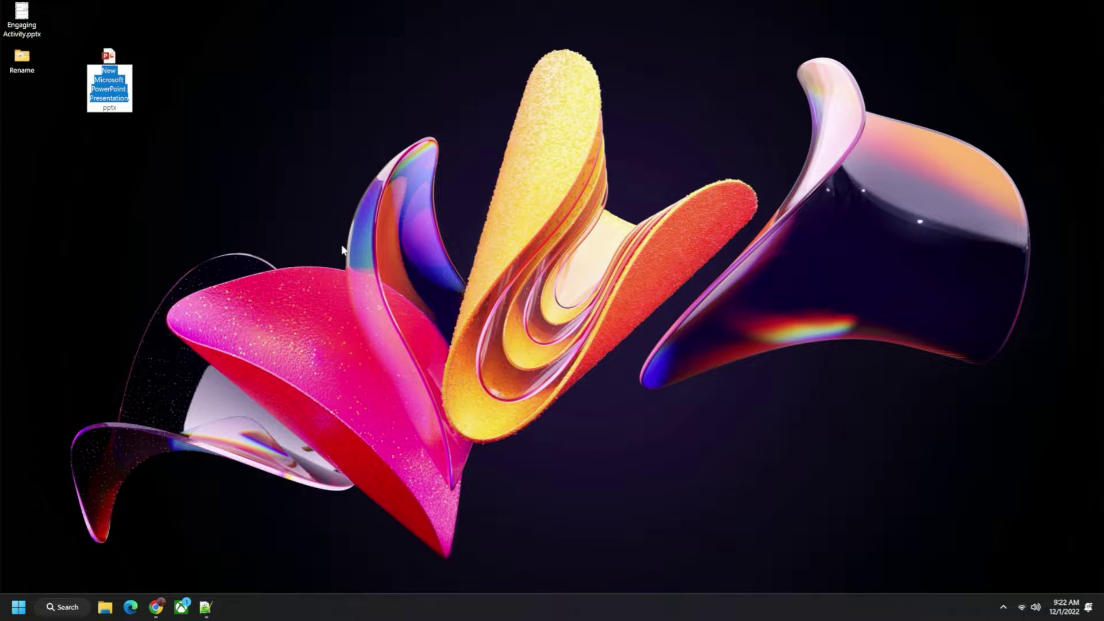
pyautogui.write('Activity')
pyautogui.press('Return')
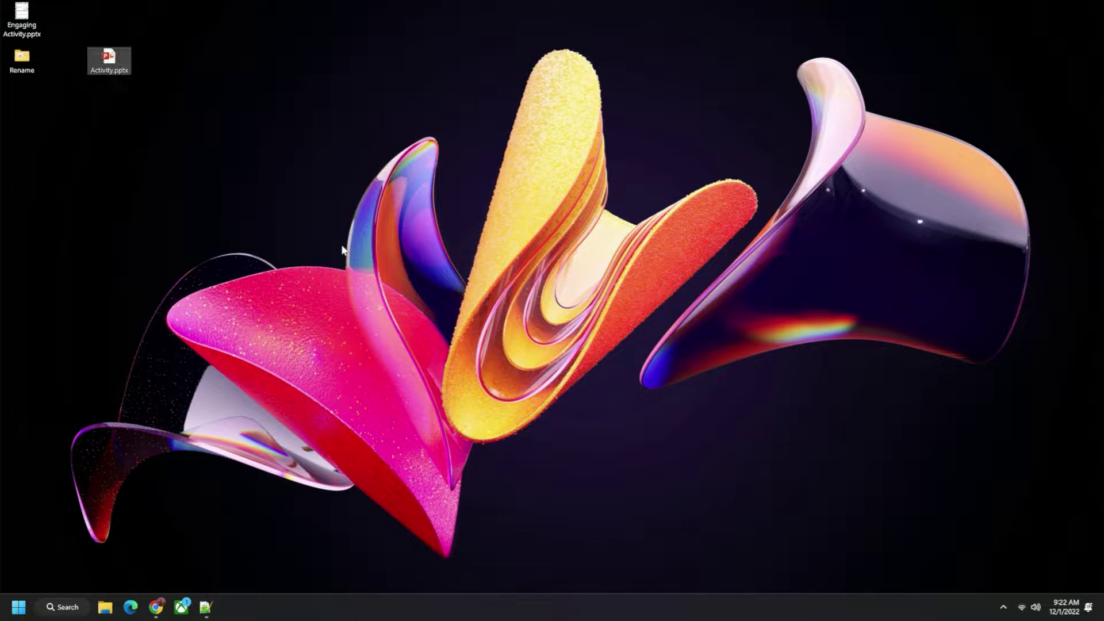
pyautogui.press('Return')
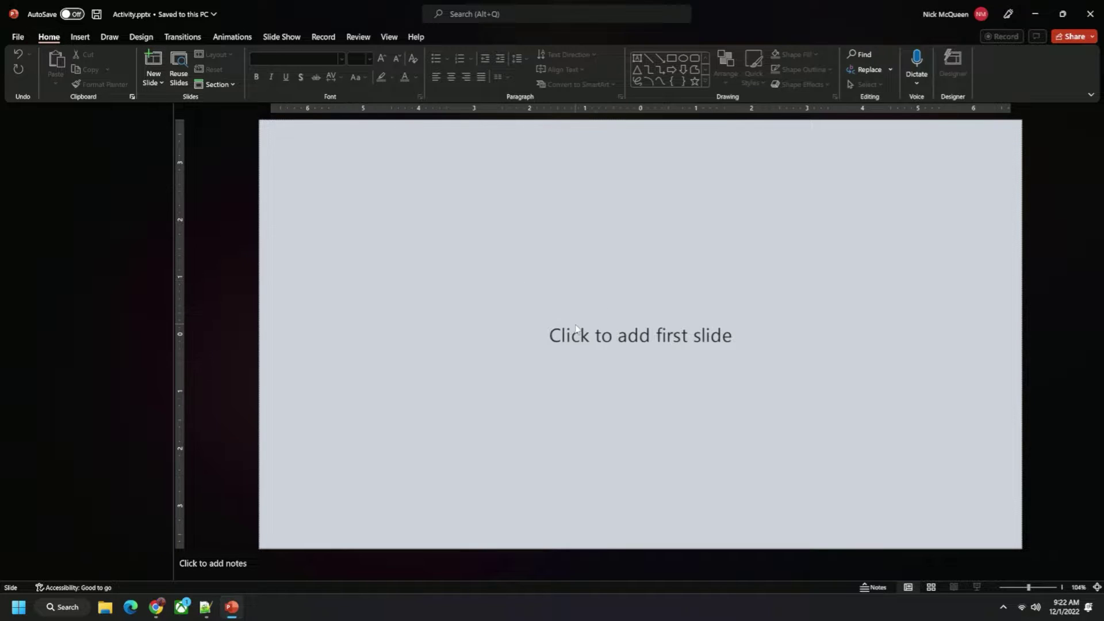
# Step: Enter a custom slide size of 8.5 in wide by 11 in high for the presentation
pyautogui.click(138, 37)
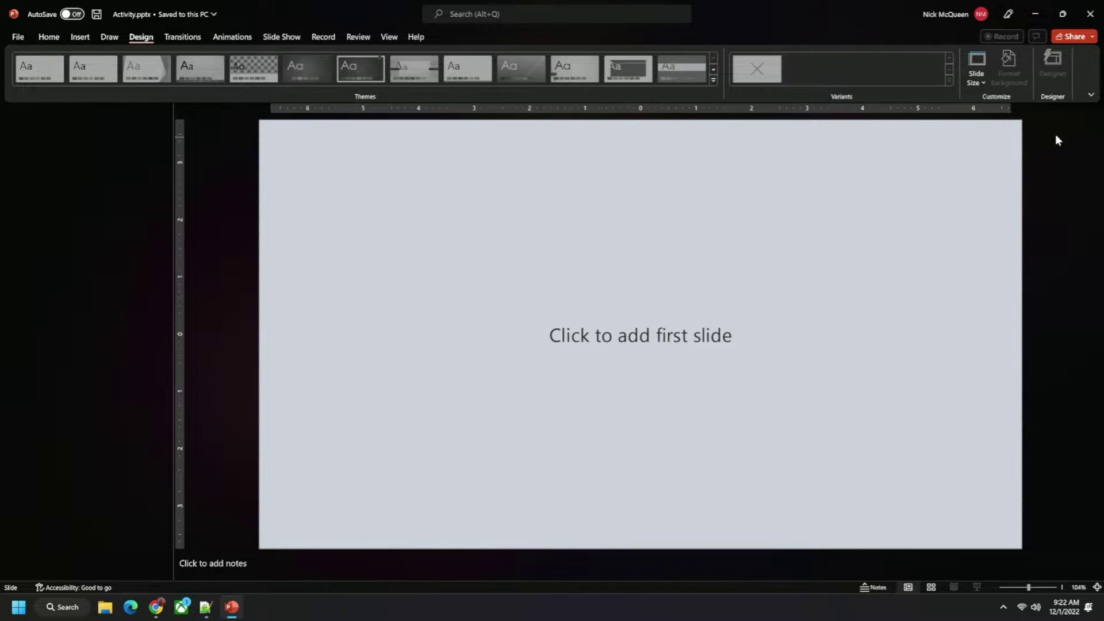
pyautogui.click(979, 84)
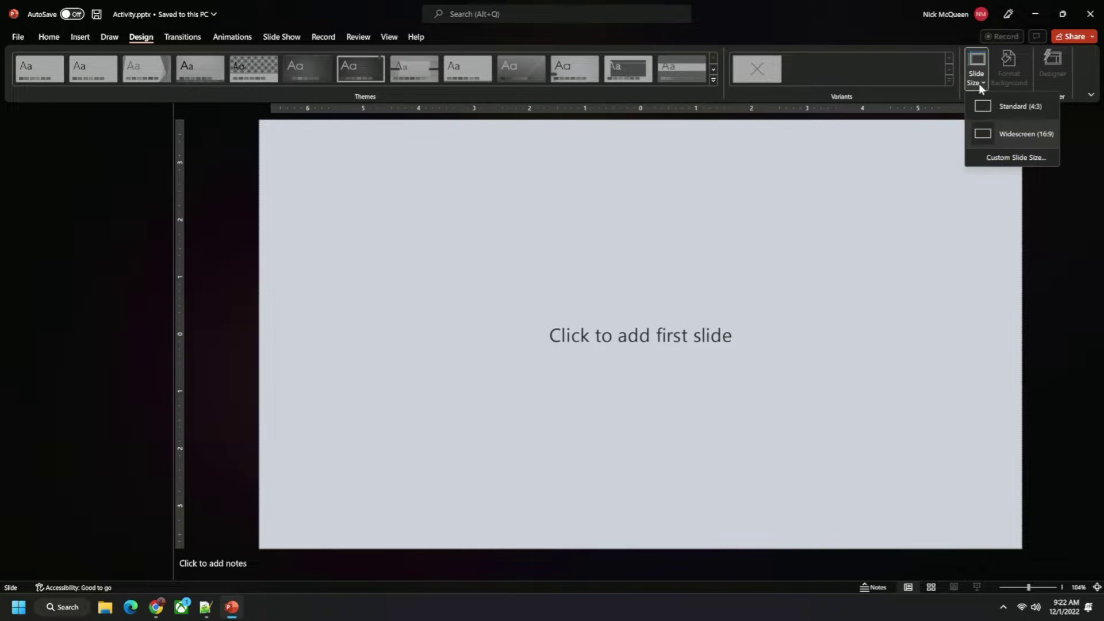
pyautogui.click(1016, 154)
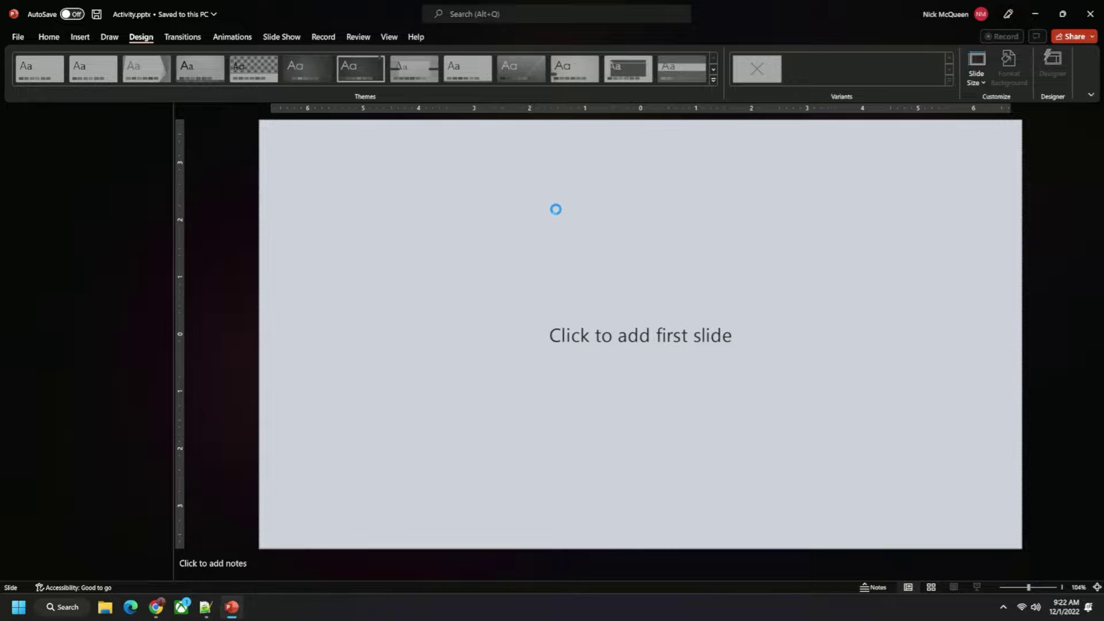
pyautogui.click(476, 285)
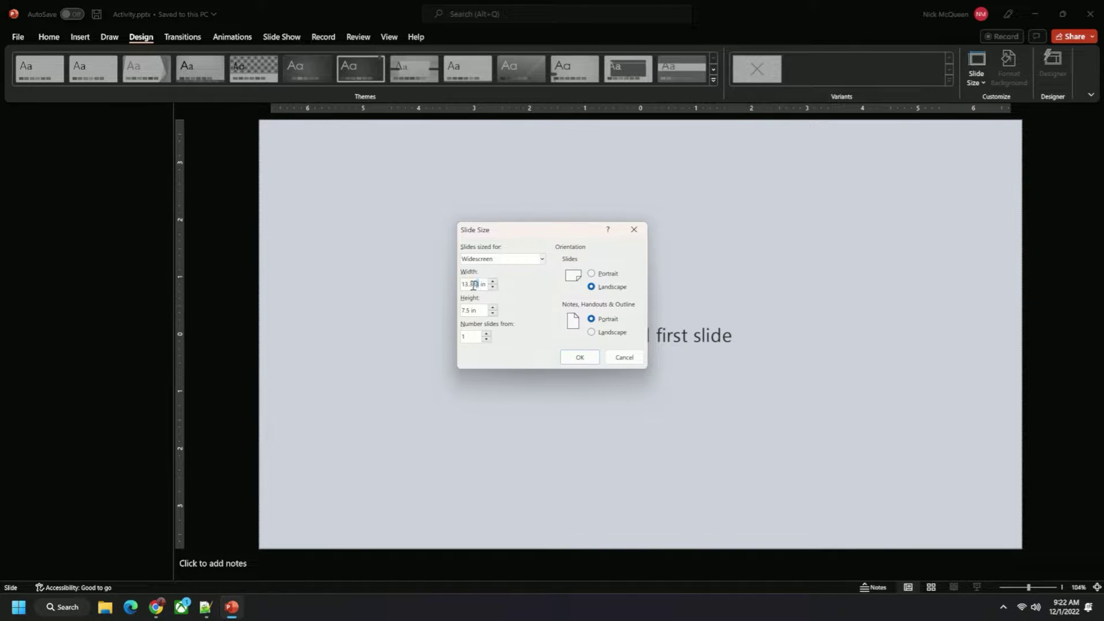
pyautogui.doubleClick(477, 286)
pyautogui.write('8.5')
pyautogui.press('Tab')
pyautogui.write('11')
pyautogui.press('Tab')
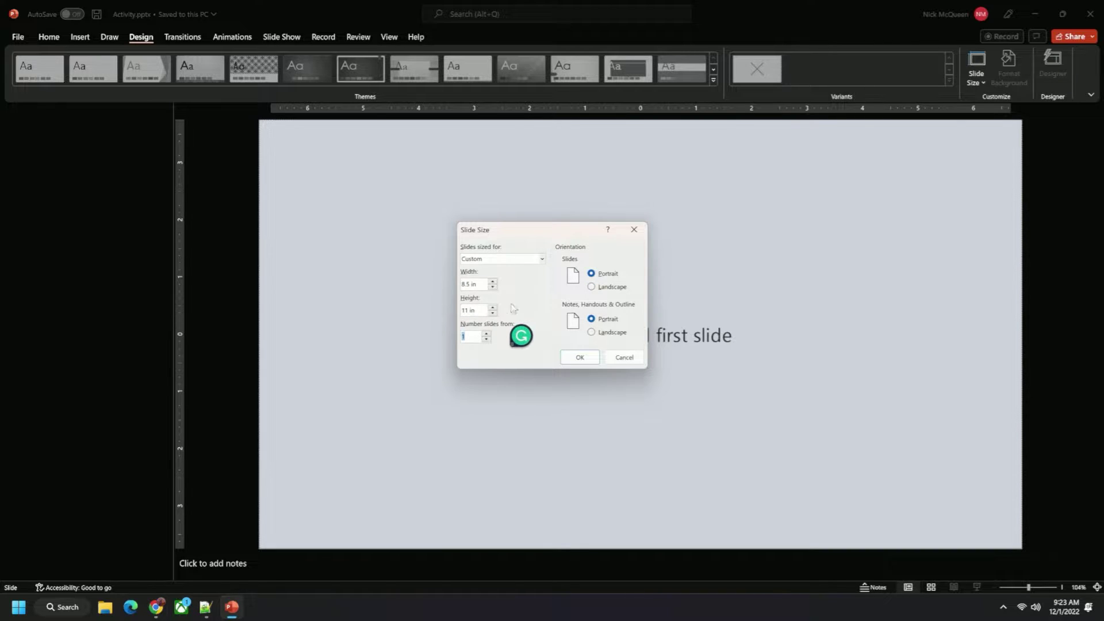
# Step: Choose portrait slide orientation and apply the new slide size with the content scaling set to Maximize
pyautogui.click(591, 286)
pyautogui.click(596, 275)
pyautogui.click(591, 287)
pyautogui.click(593, 274)
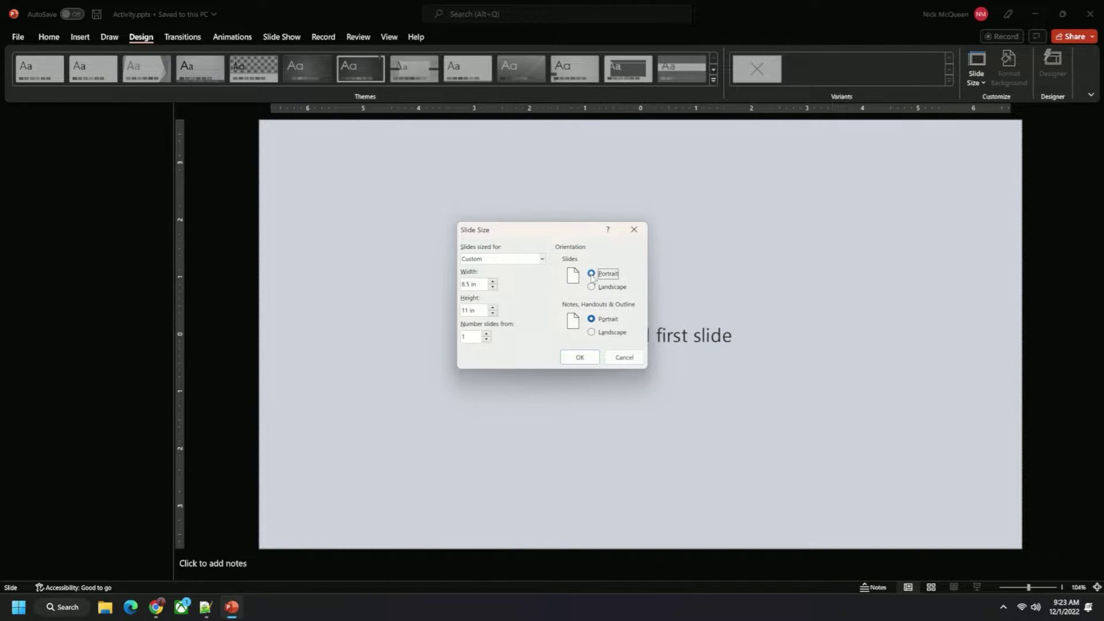
pyautogui.click(580, 357)
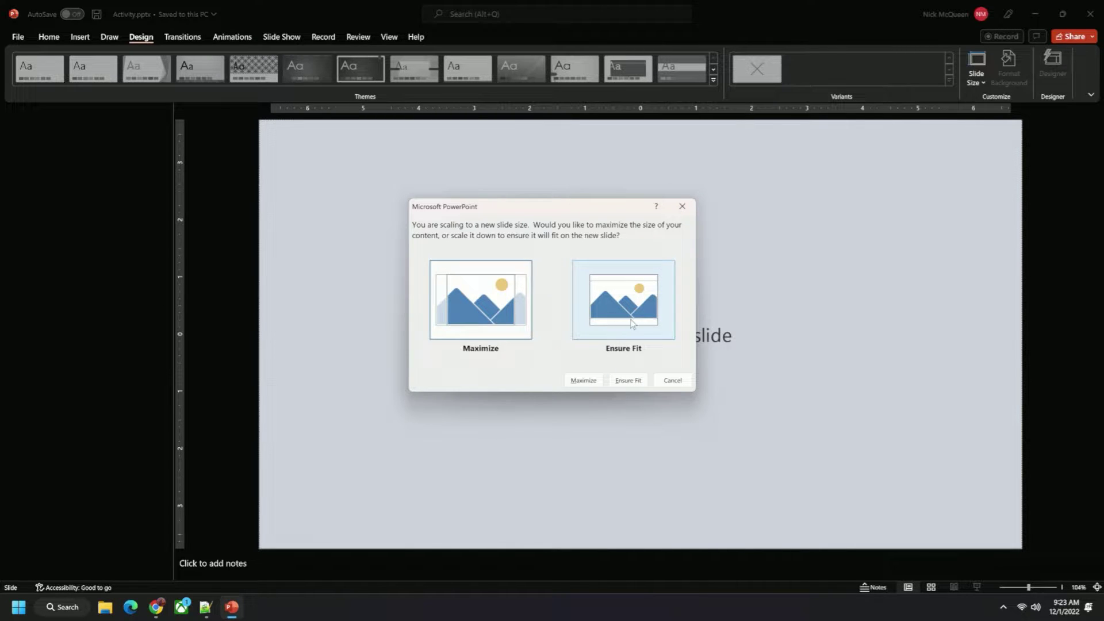
pyautogui.click(585, 380)
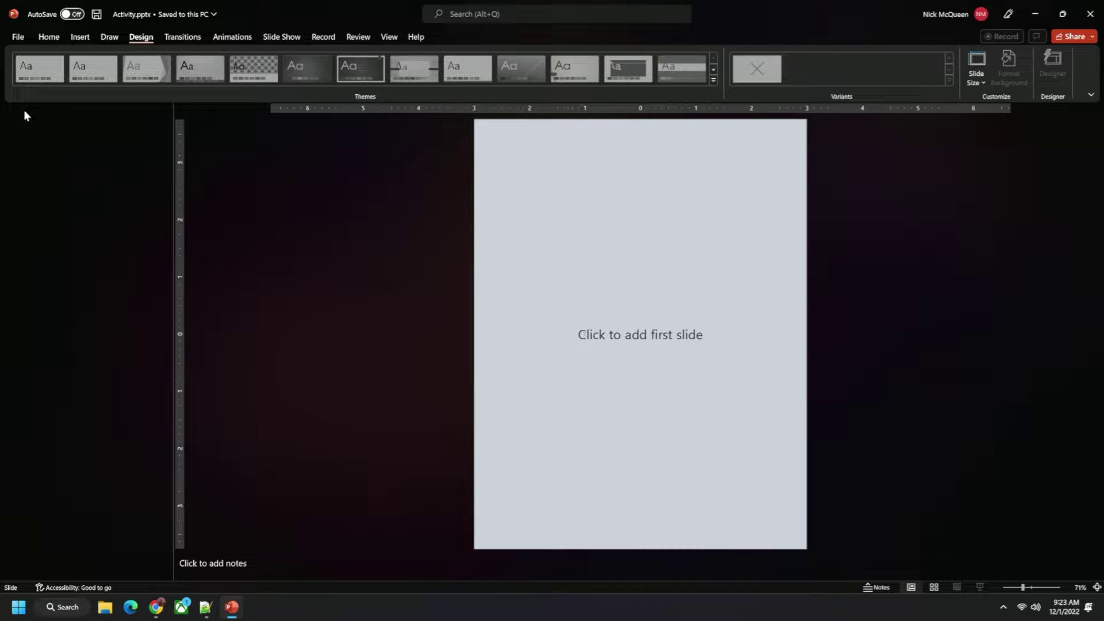
# Step: Add the first slide to the empty presentation
pyautogui.click(46, 40)
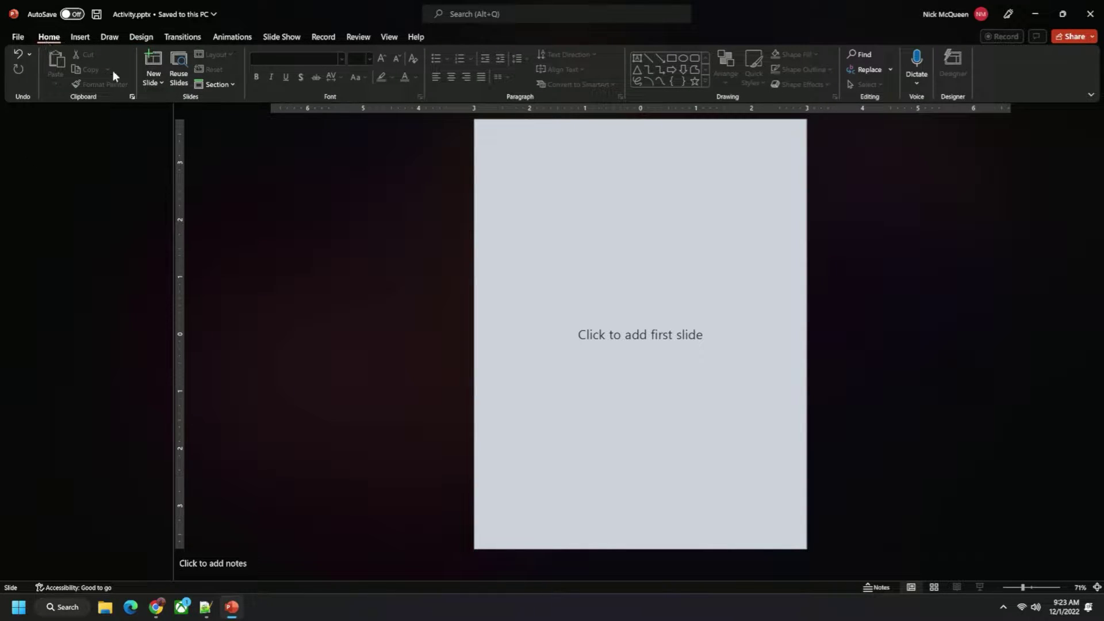
pyautogui.click(492, 205)
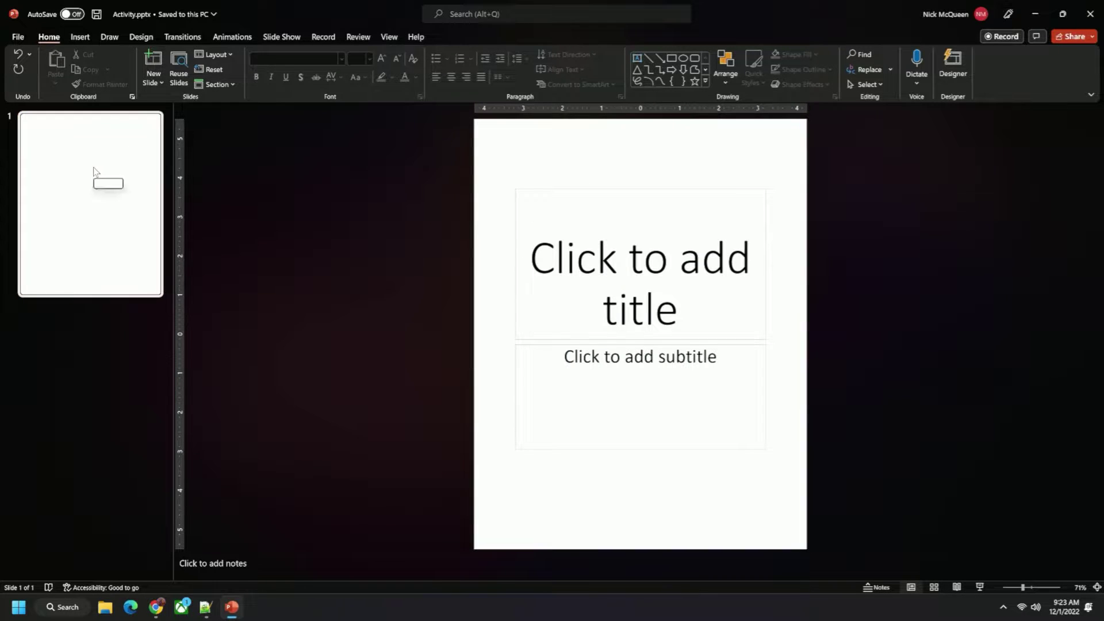
pyautogui.click(154, 82)
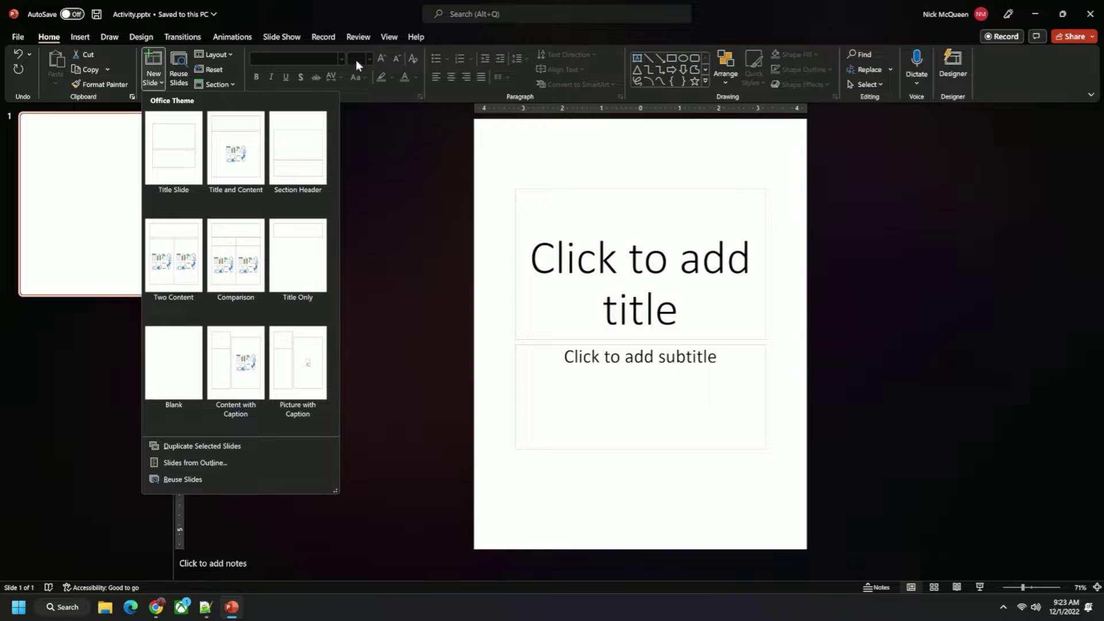
# Step: Switch to Slide Master view and select the main Office Theme slide master above its layouts
pyautogui.click(381, 38)
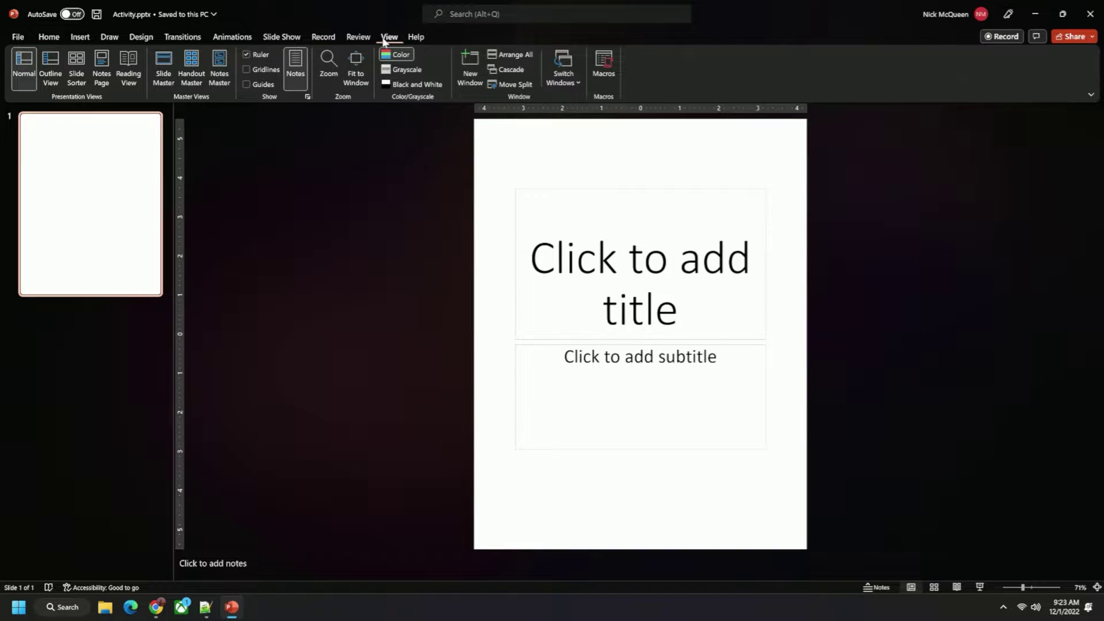
pyautogui.click(164, 69)
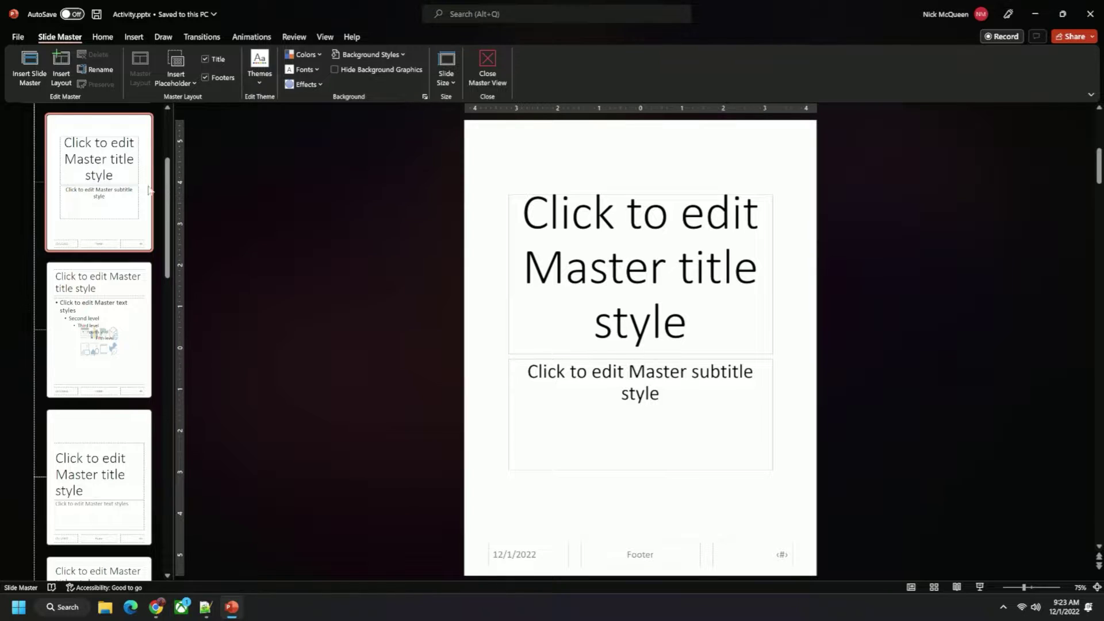
pyautogui.scroll(3, 115, 193)
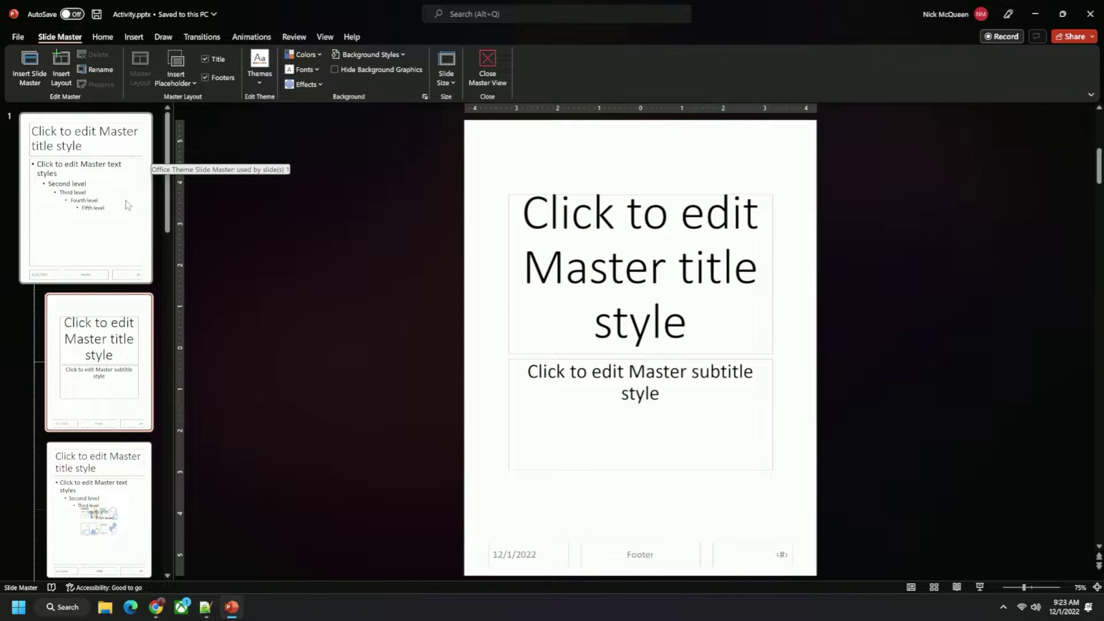
pyautogui.click(128, 205)
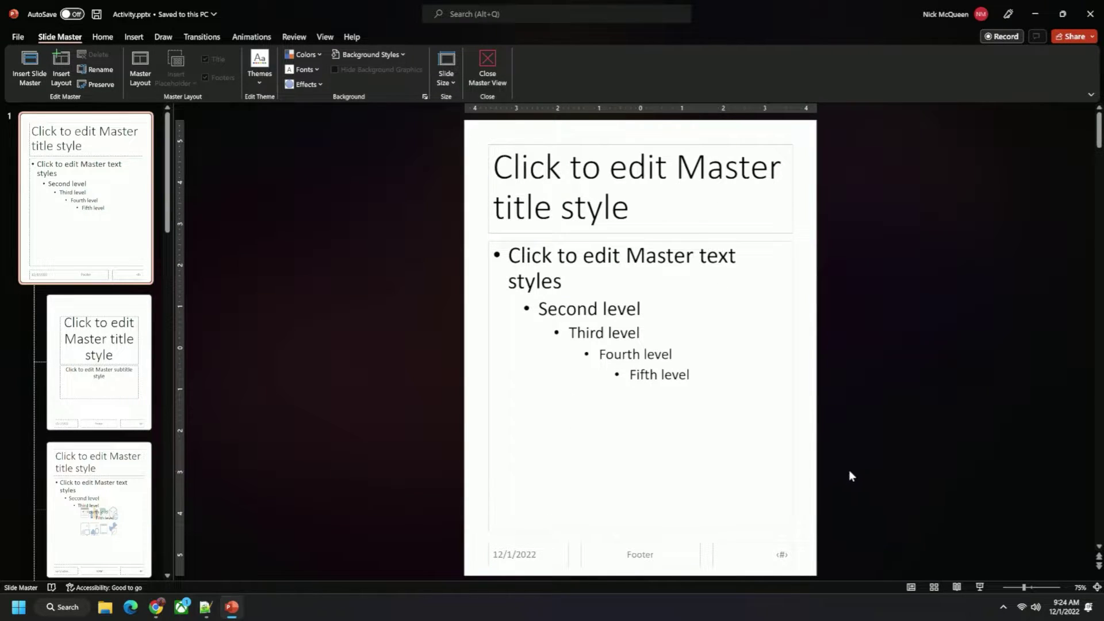
pyautogui.moveTo(455, 140); pyautogui.dragTo(875, 589)
pyautogui.click(868, 544)
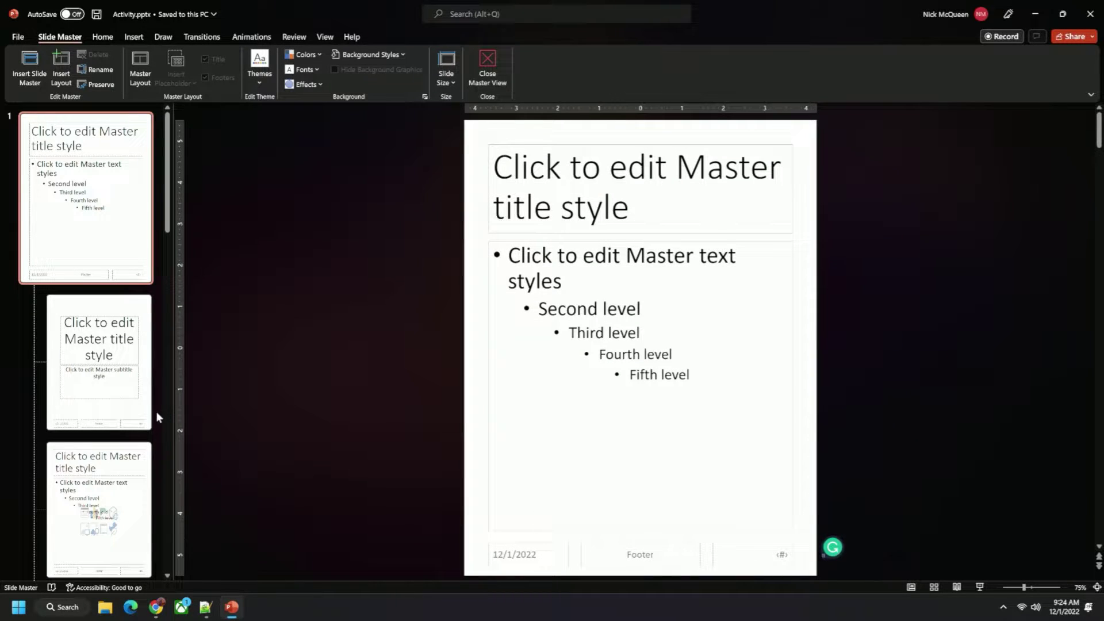
pyautogui.scroll(-10, 130, 460)
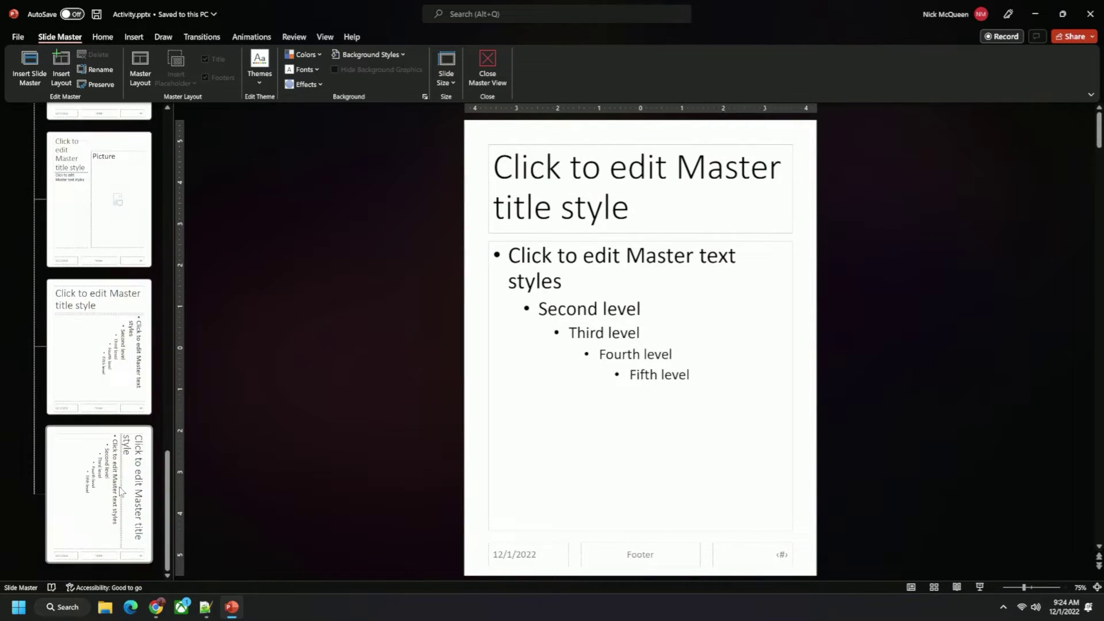
pyautogui.scroll(10, 121, 492)
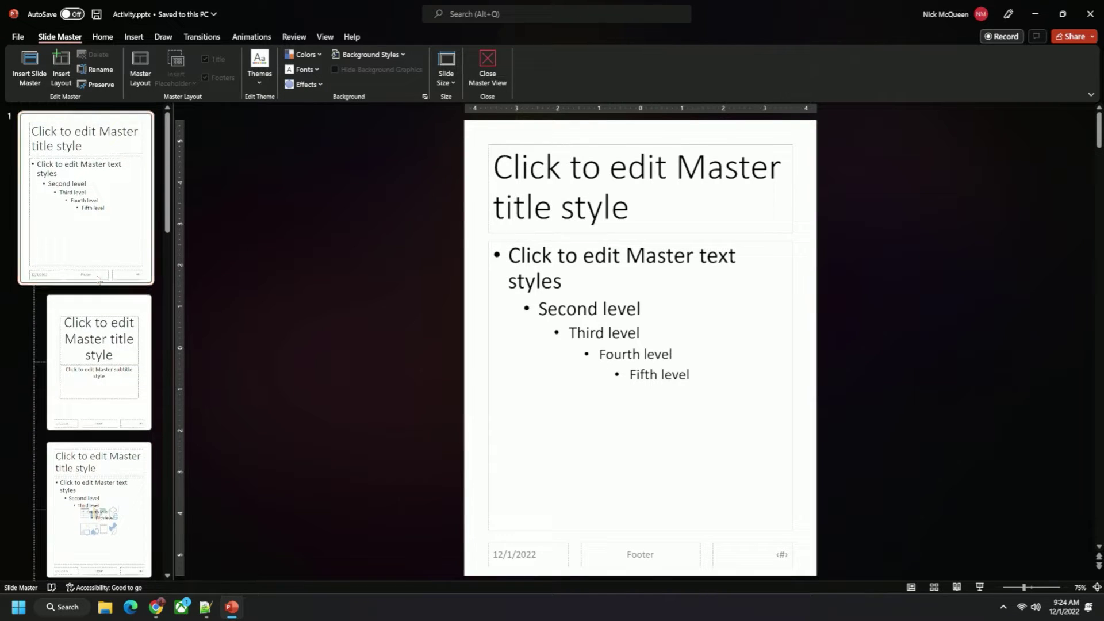
# Step: Insert a 1 in by 1 in rectangle near the upper-left corner of the slide master
pyautogui.click(133, 37)
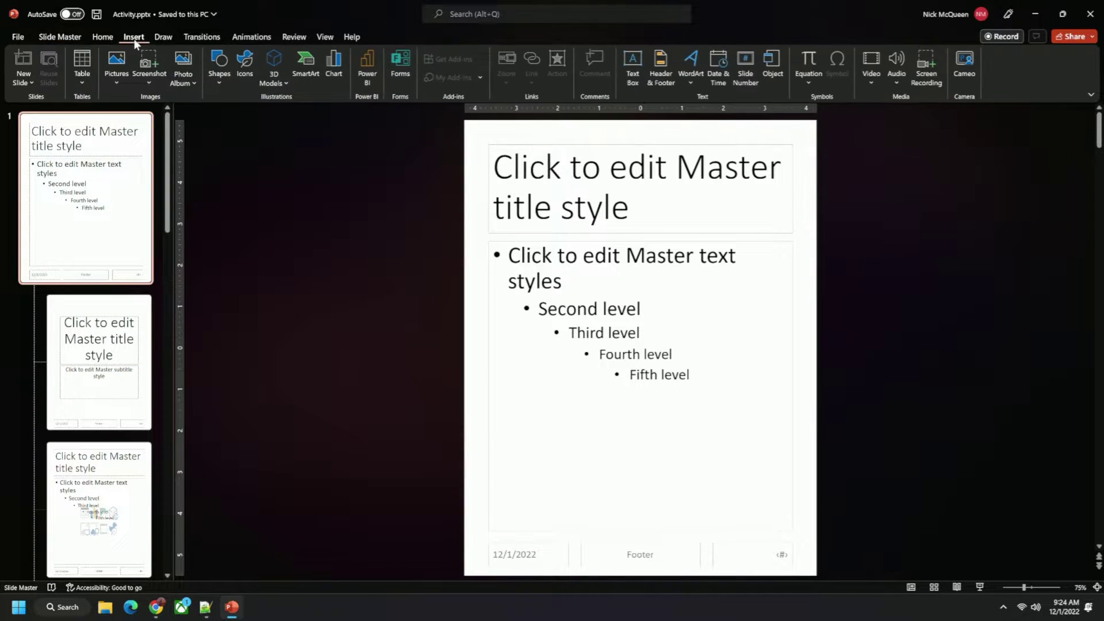
pyautogui.click(215, 77)
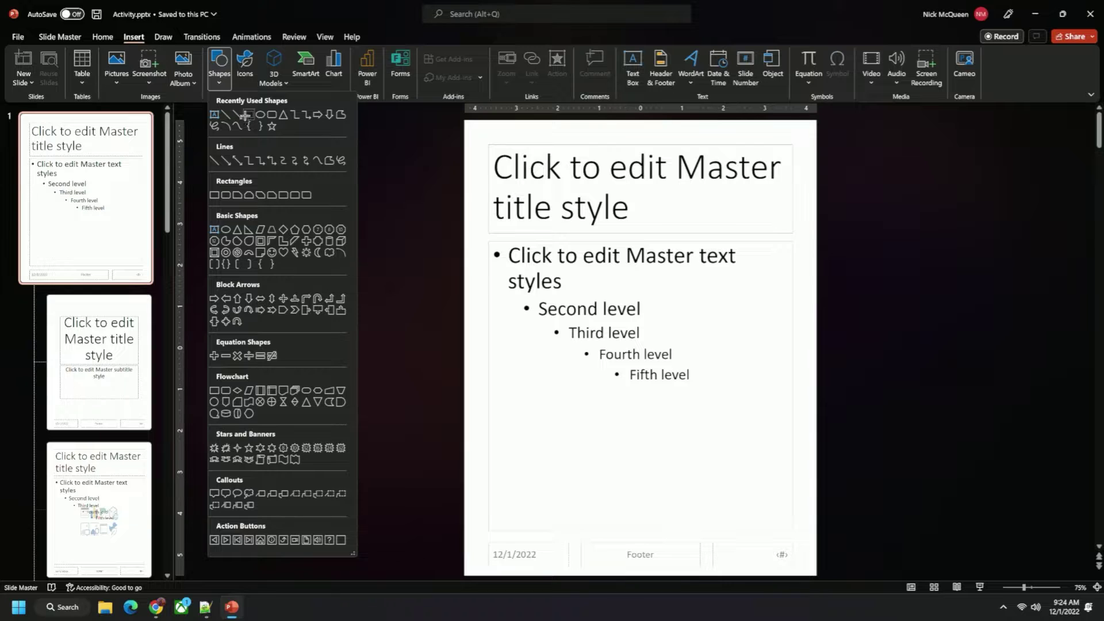
pyautogui.click(244, 115)
pyautogui.click(227, 85)
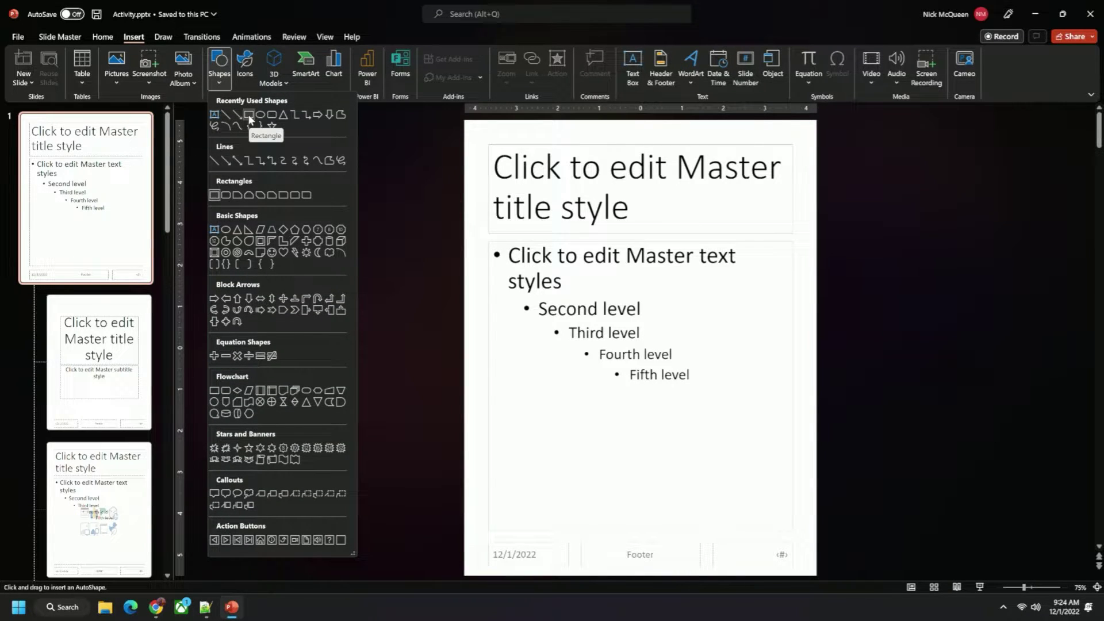
pyautogui.click(374, 132)
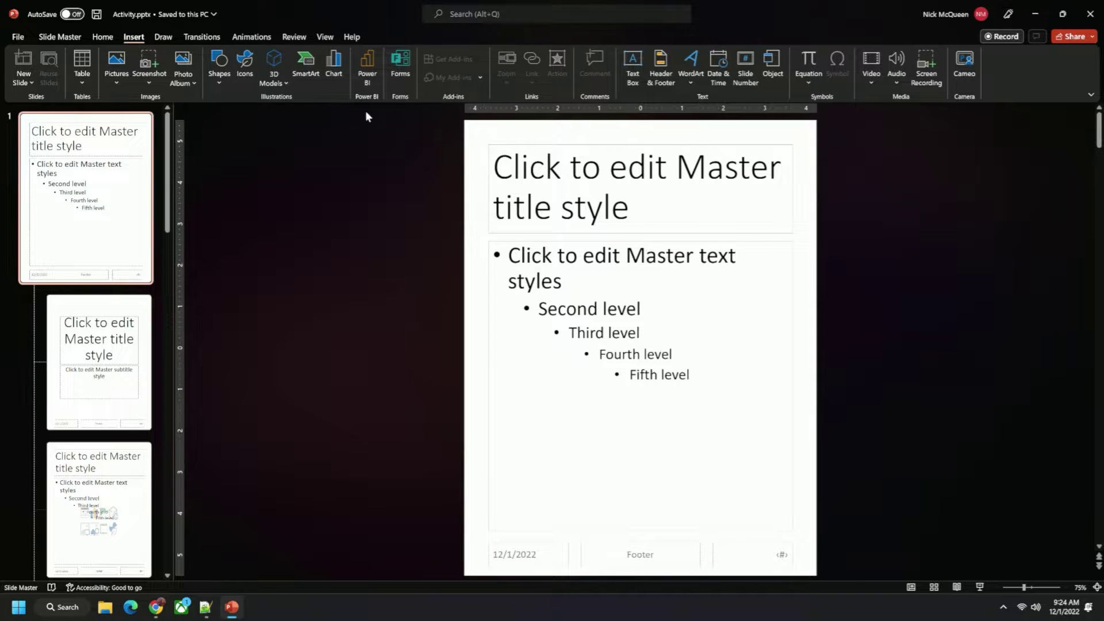
pyautogui.click(213, 79)
pyautogui.click(250, 119)
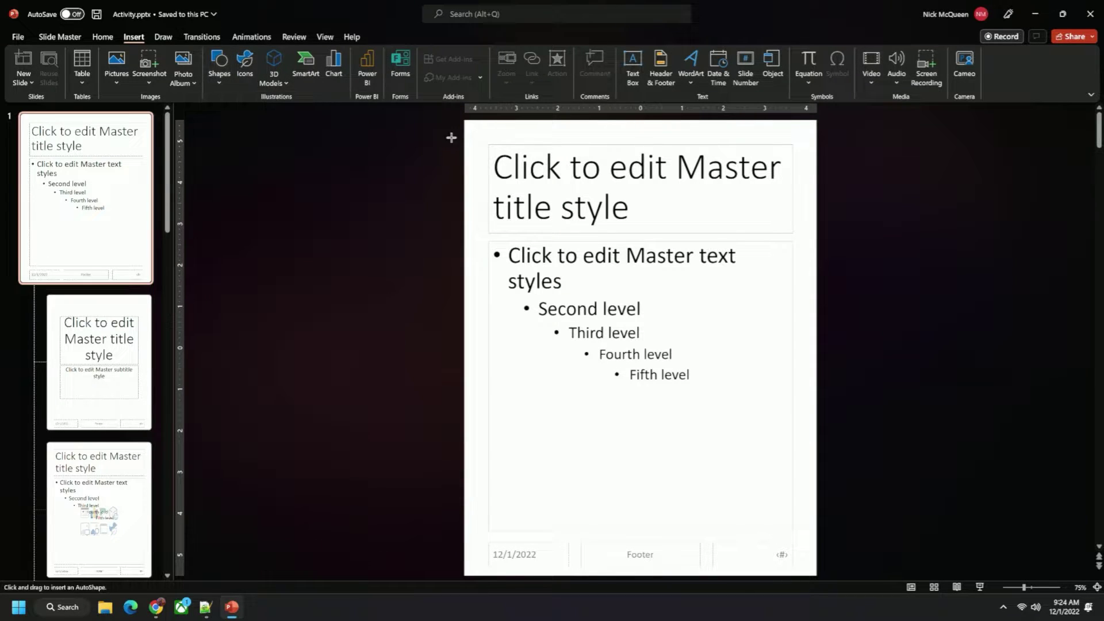
pyautogui.click(483, 141)
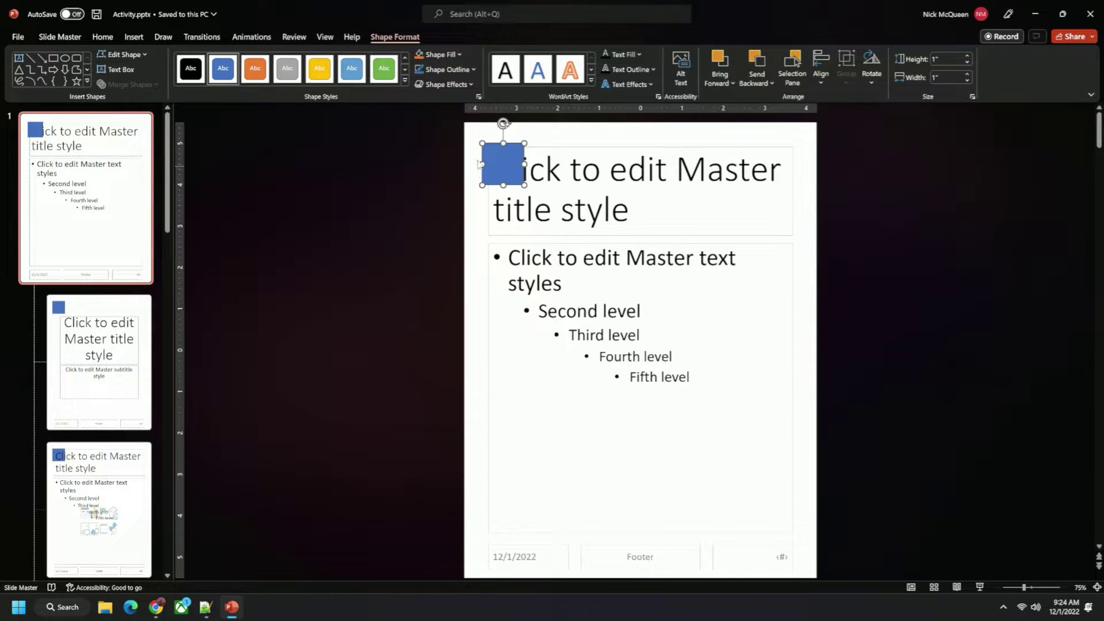
# Step: Change the rectangle's outline color and fill the shape with white
pyautogui.click(448, 70)
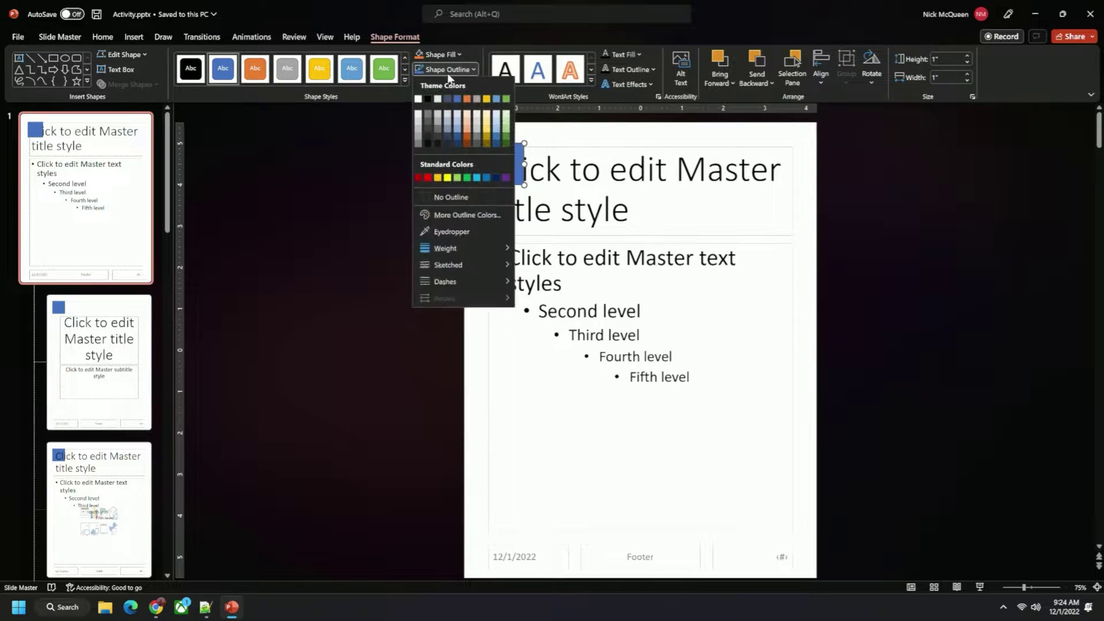
pyautogui.click(420, 100)
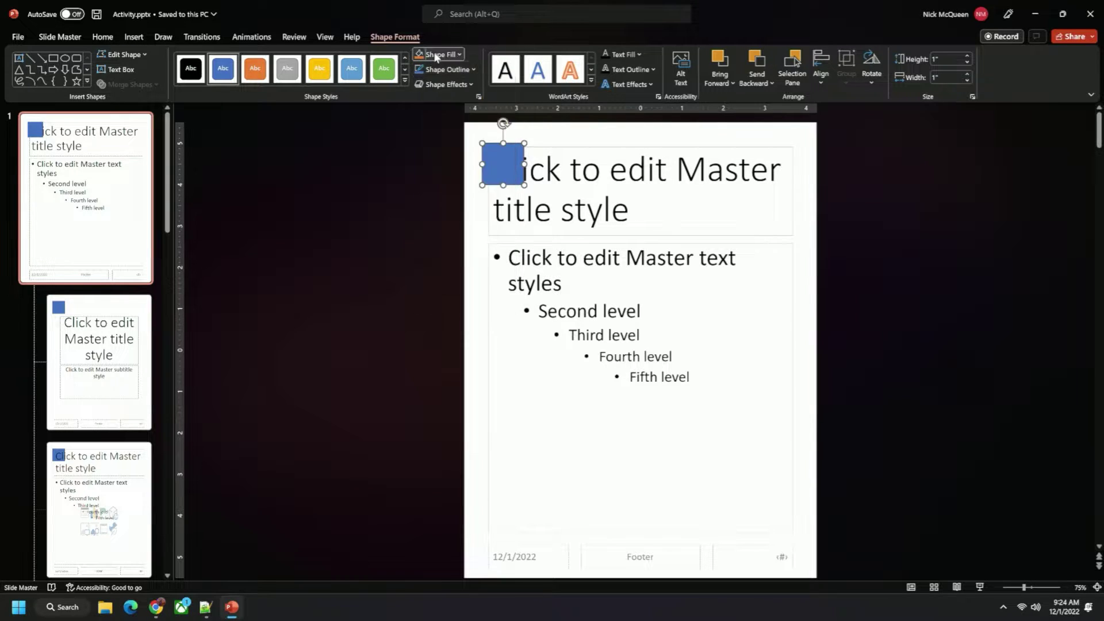
pyautogui.click(437, 54)
pyautogui.click(419, 85)
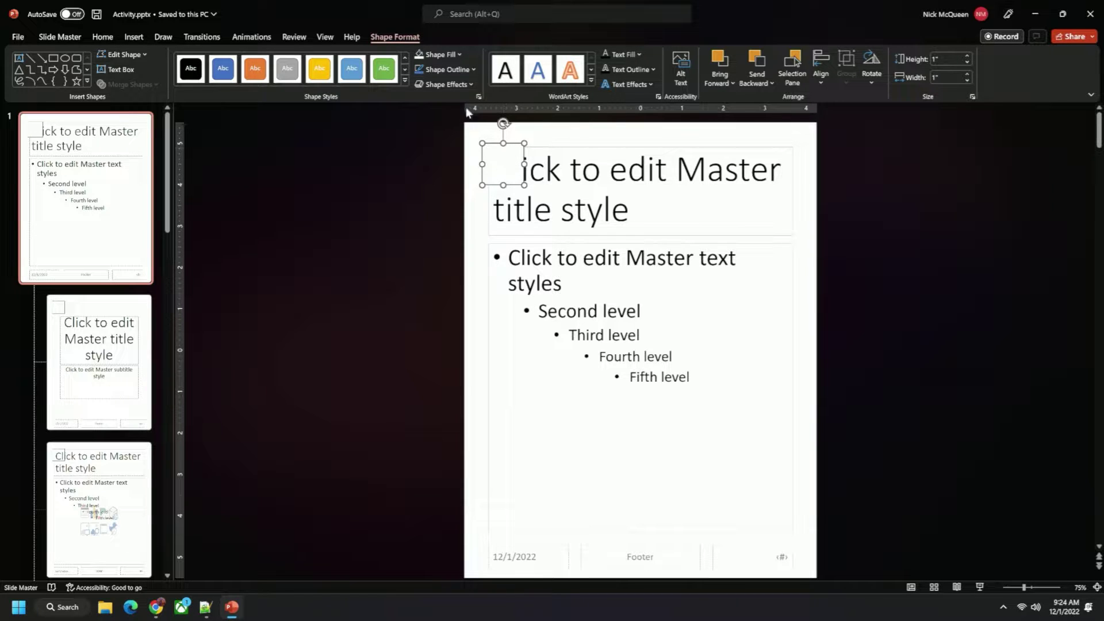
# Step: Set the square's outline color to black and increase its line weight
pyautogui.click(444, 58)
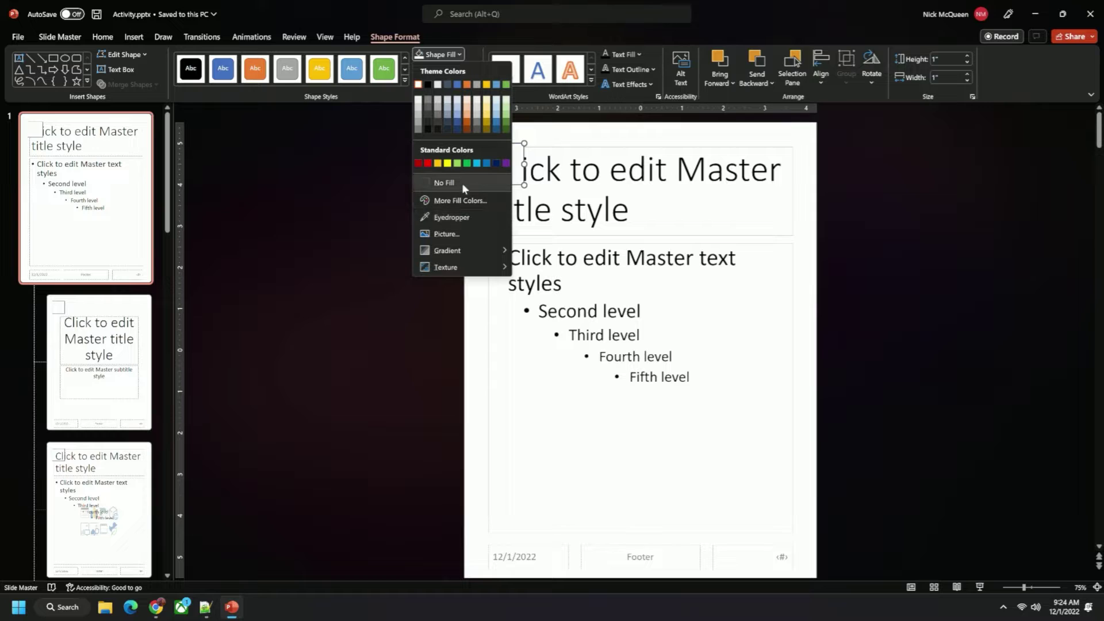
pyautogui.click(443, 54)
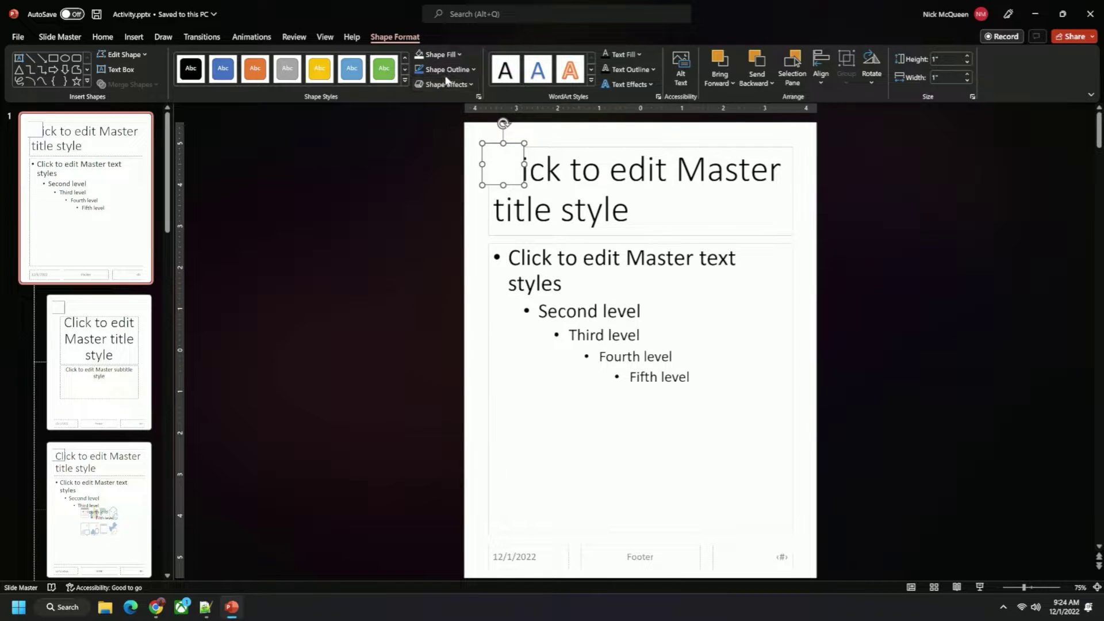
pyautogui.click(446, 69)
pyautogui.click(429, 100)
pyautogui.click(446, 69)
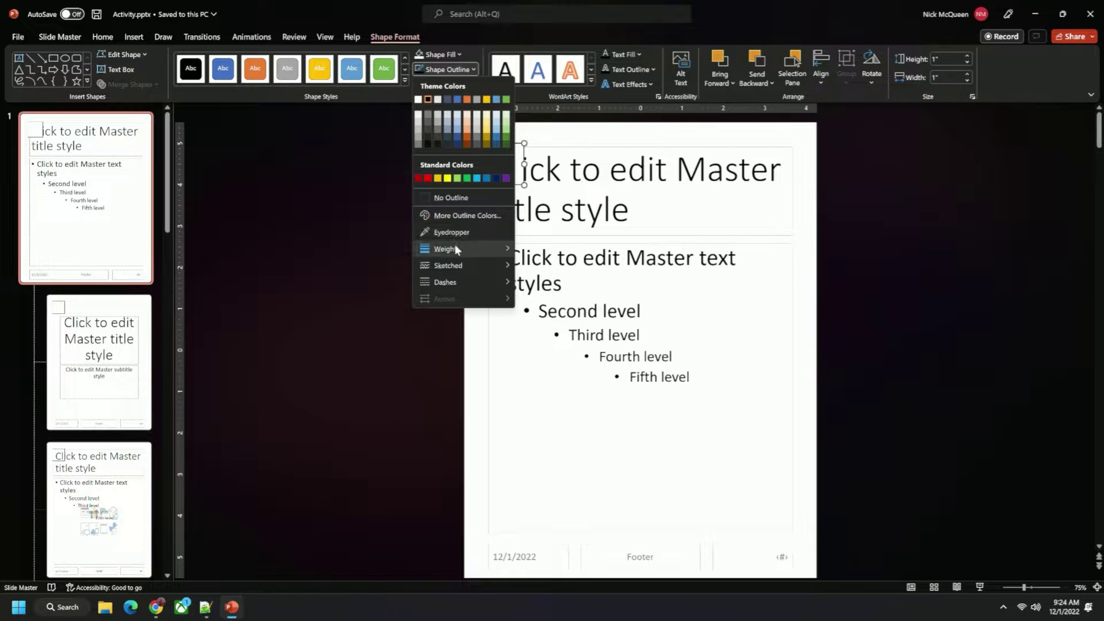
pyautogui.moveTo(455, 249)
pyautogui.click(556, 340)
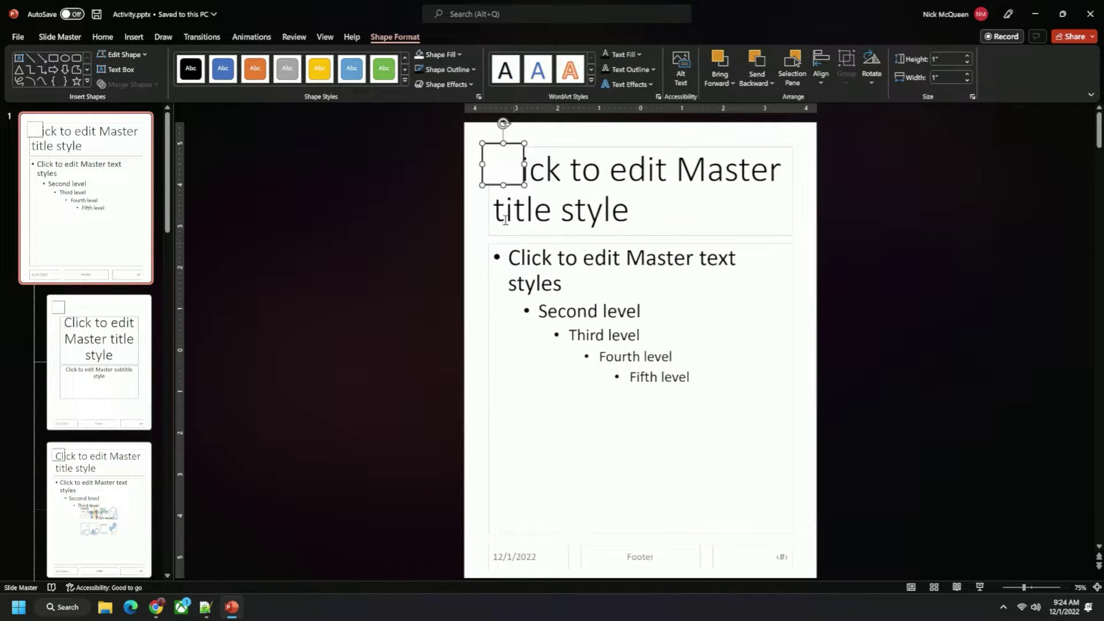
# Step: Shift the square slightly right and resize it to 10 in high by 7.5 in wide
pyautogui.moveTo(503, 162)
pyautogui.mouseDown()
pyautogui.moveTo(503, 176)
pyautogui.moveTo(499, 149)
pyautogui.moveTo(531, 156)
pyautogui.moveTo(514, 165)
pyautogui.mouseUp()
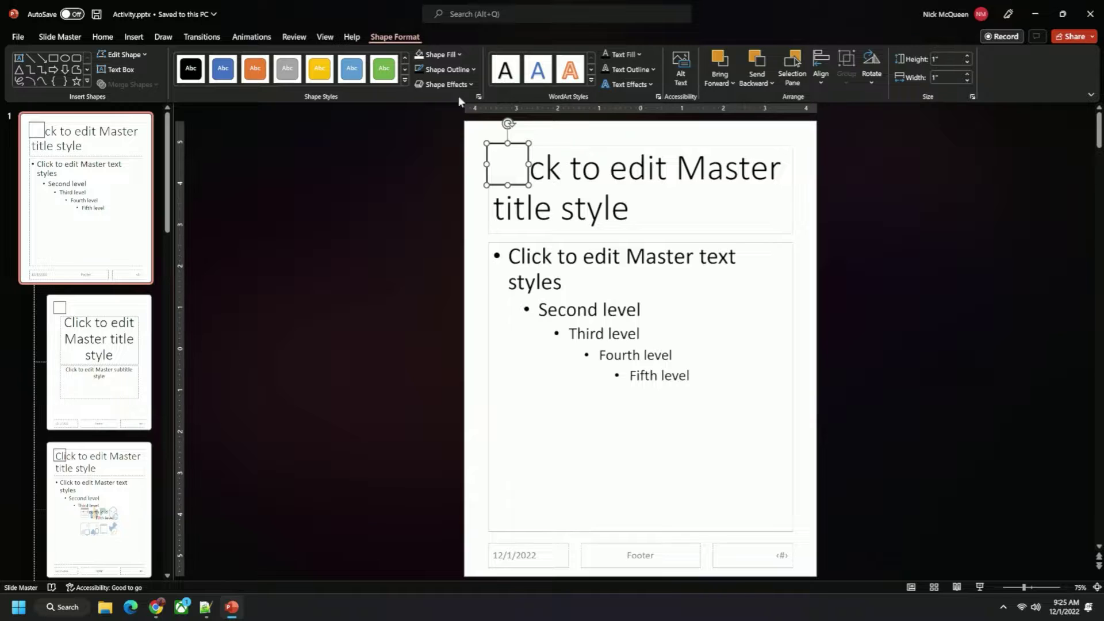
pyautogui.rightClick(500, 157)
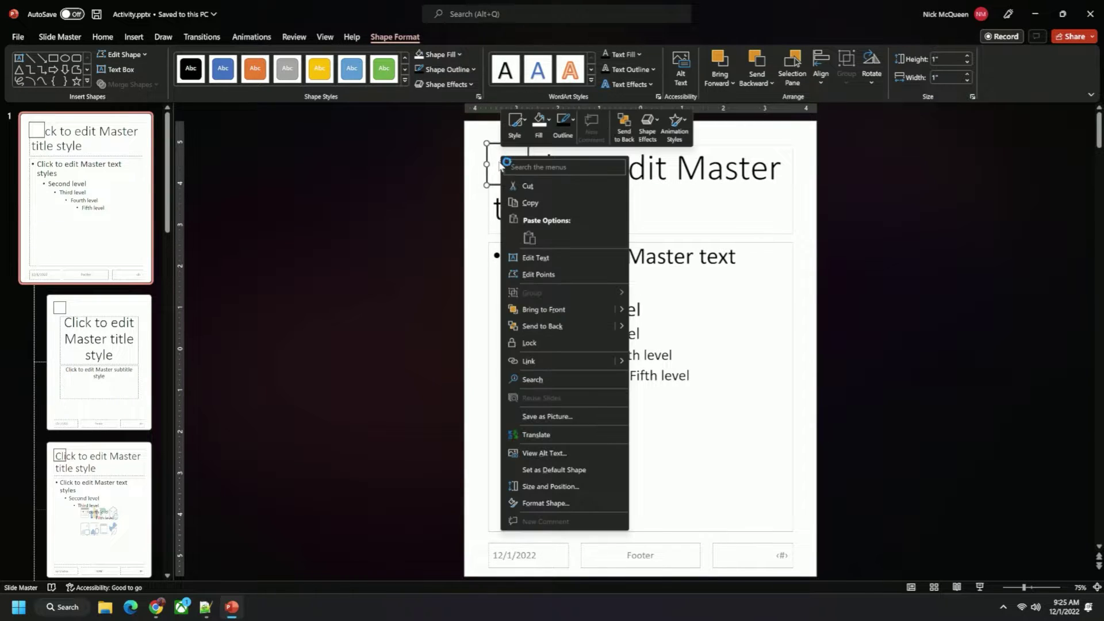
pyautogui.click(547, 504)
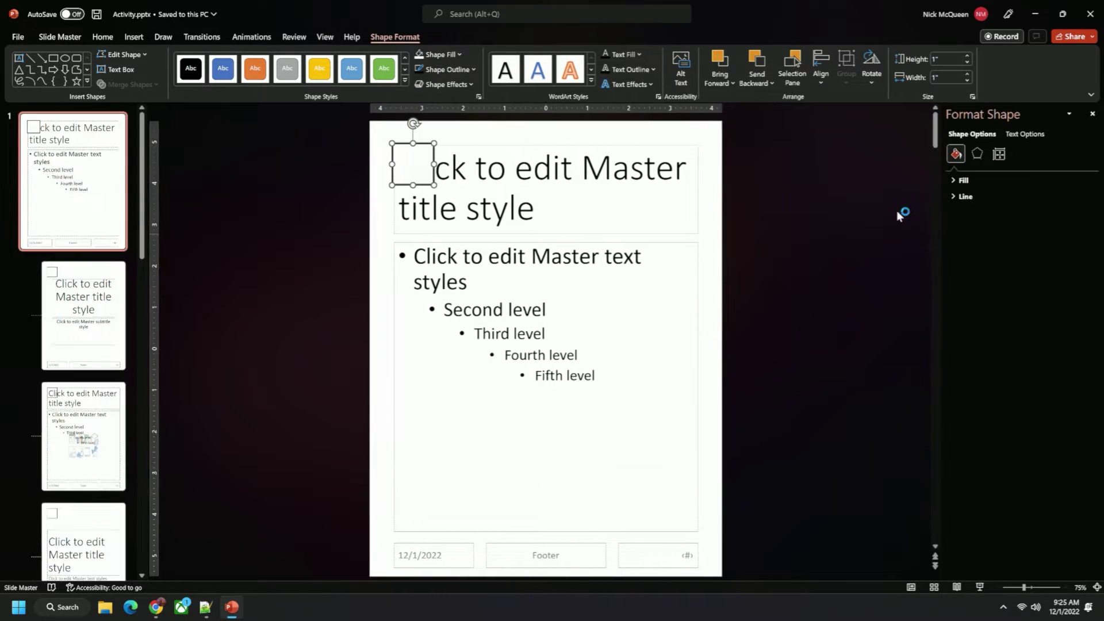
pyautogui.click(997, 158)
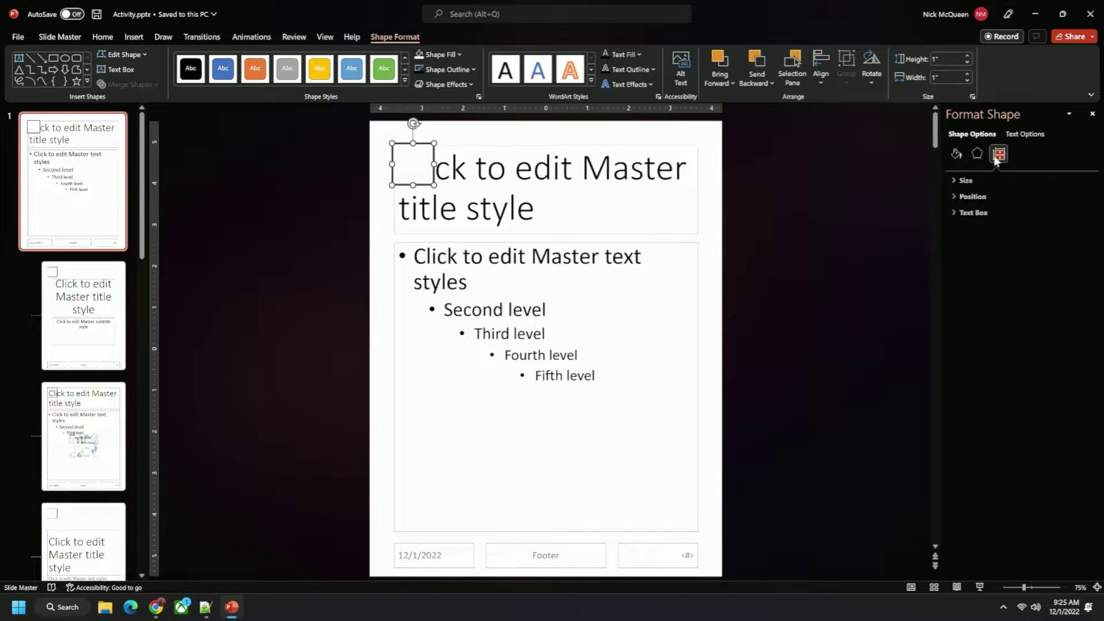
pyautogui.click(965, 181)
pyautogui.click(1053, 195)
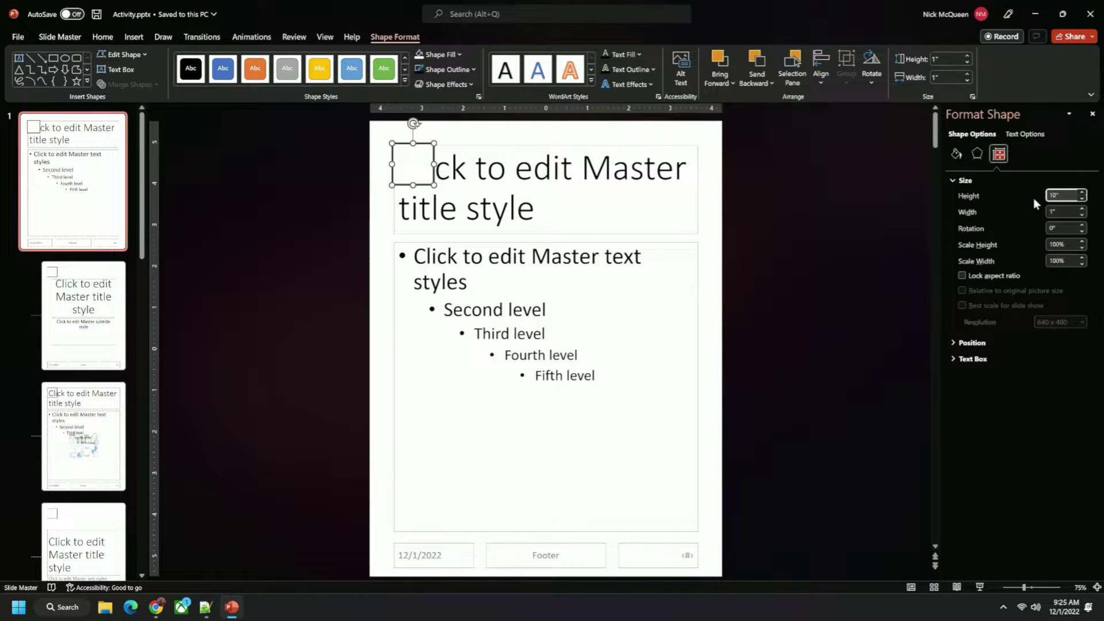
pyautogui.press('Tab')
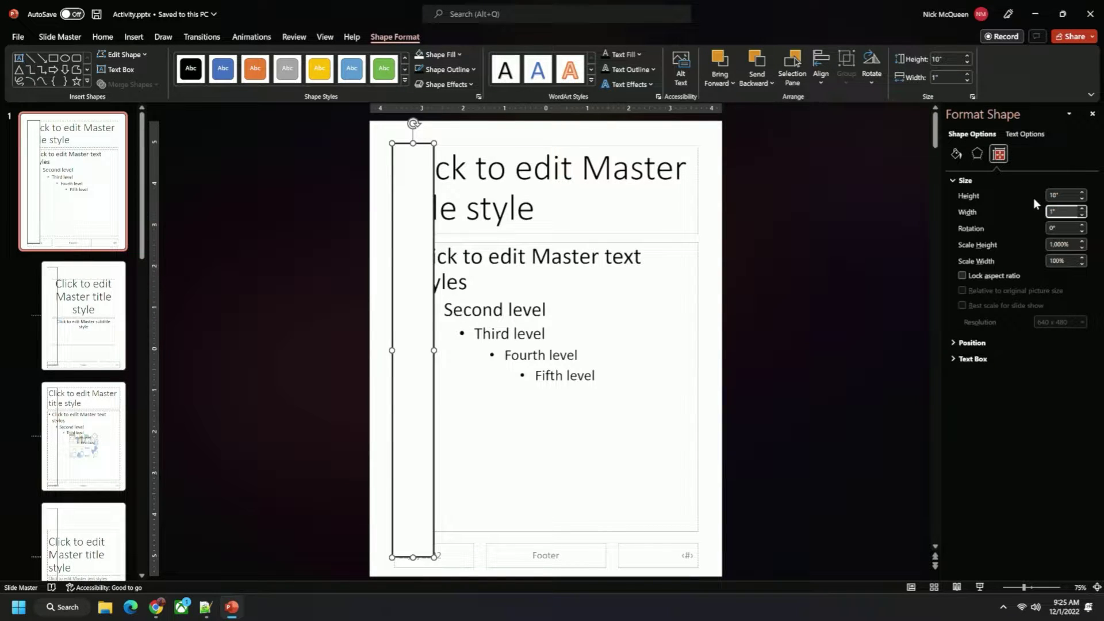
pyautogui.write('7.5')
pyautogui.press('Return')
pyautogui.click(813, 225)
# Step: Center the large rectangle on the slide master and check its size and position settings
pyautogui.click(518, 217)
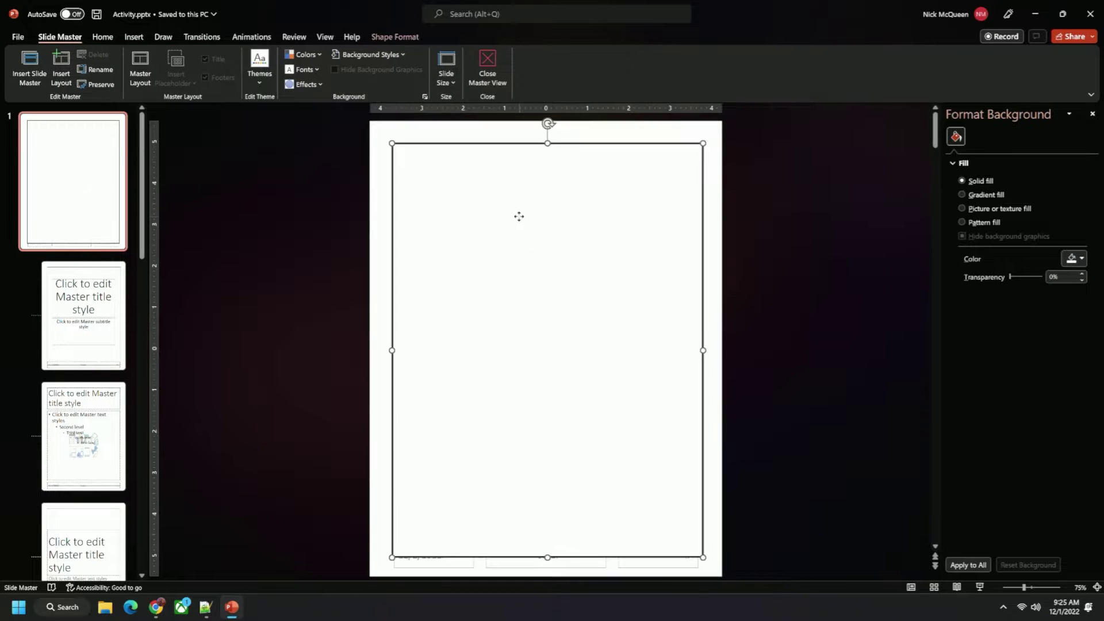
pyautogui.moveTo(533, 217)
pyautogui.mouseDown()
pyautogui.moveTo(509, 211)
pyautogui.moveTo(506, 222)
pyautogui.moveTo(518, 217)
pyautogui.mouseUp()
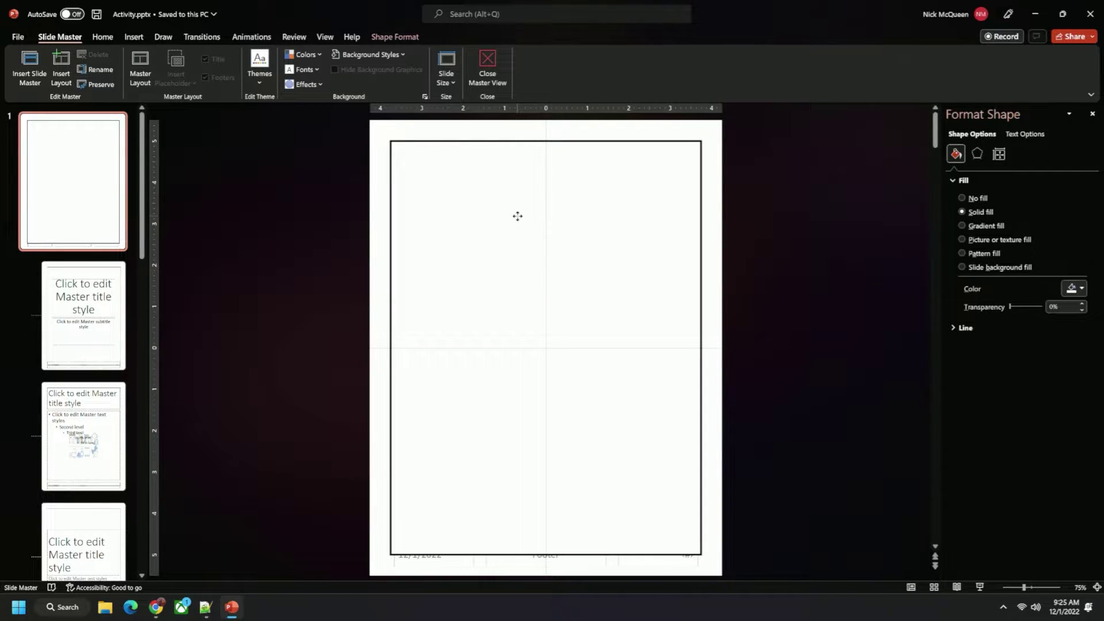
pyautogui.moveTo(517, 217); pyautogui.dragTo(518, 217)
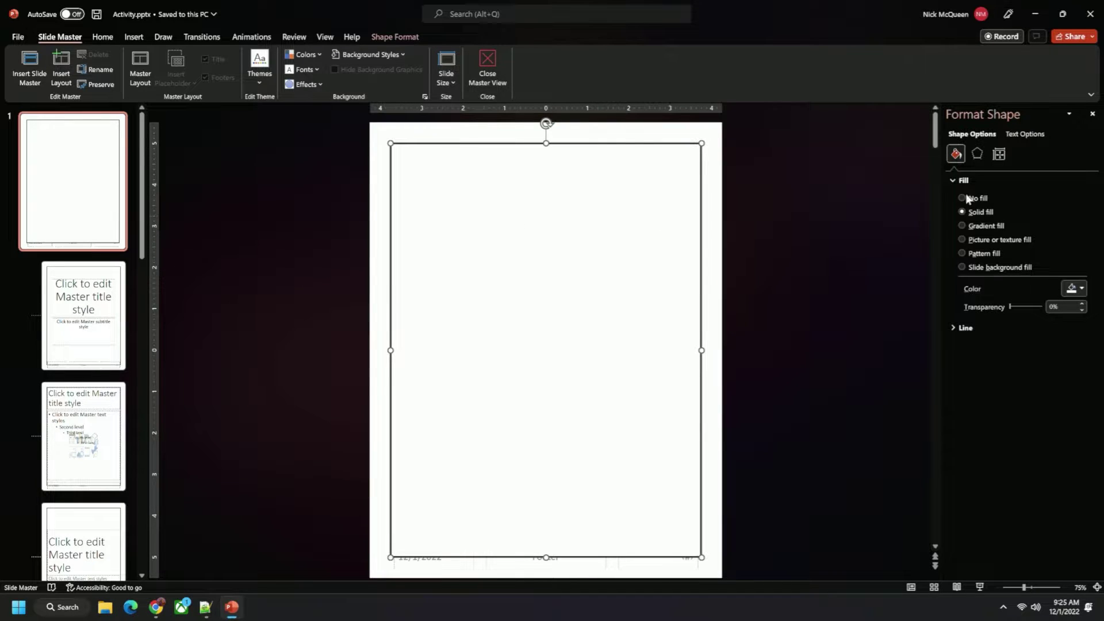
pyautogui.click(1027, 136)
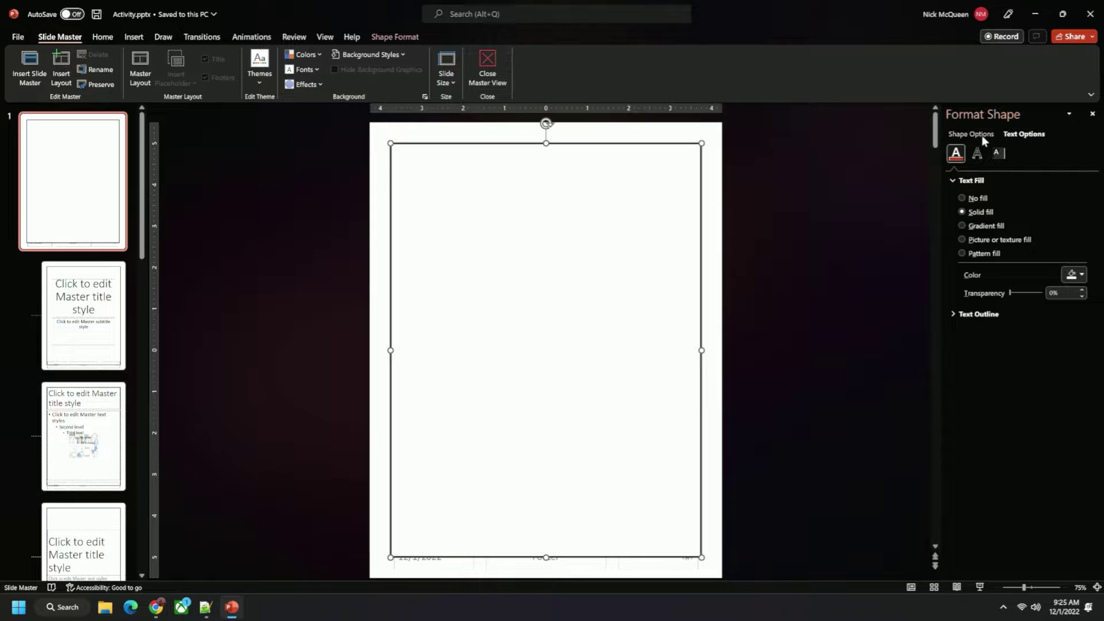
pyautogui.click(982, 136)
pyautogui.click(1001, 156)
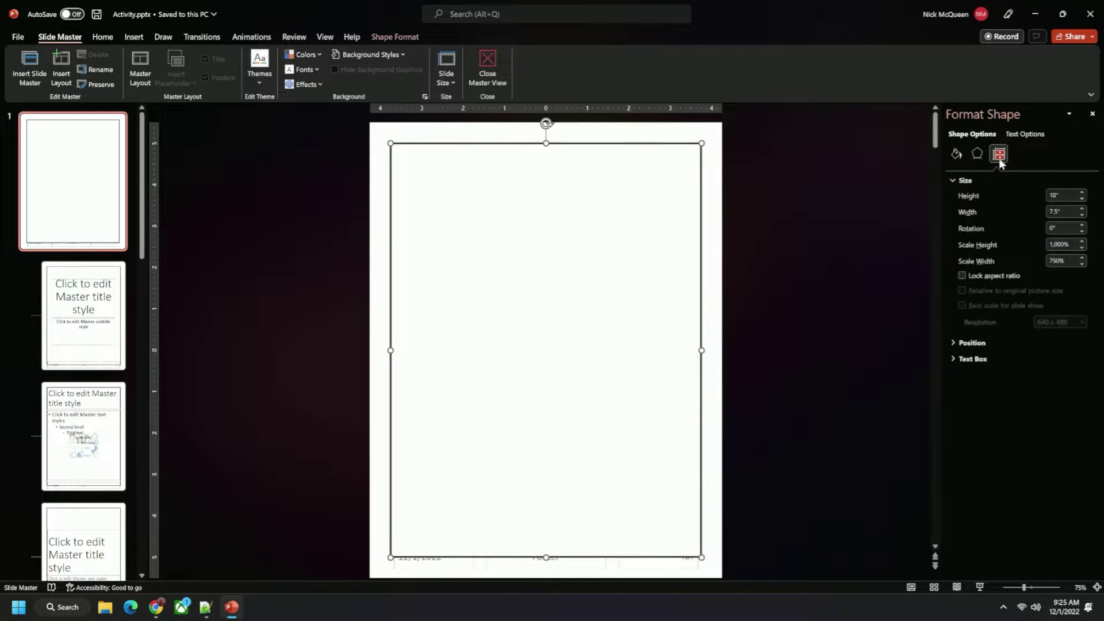
pyautogui.click(972, 342)
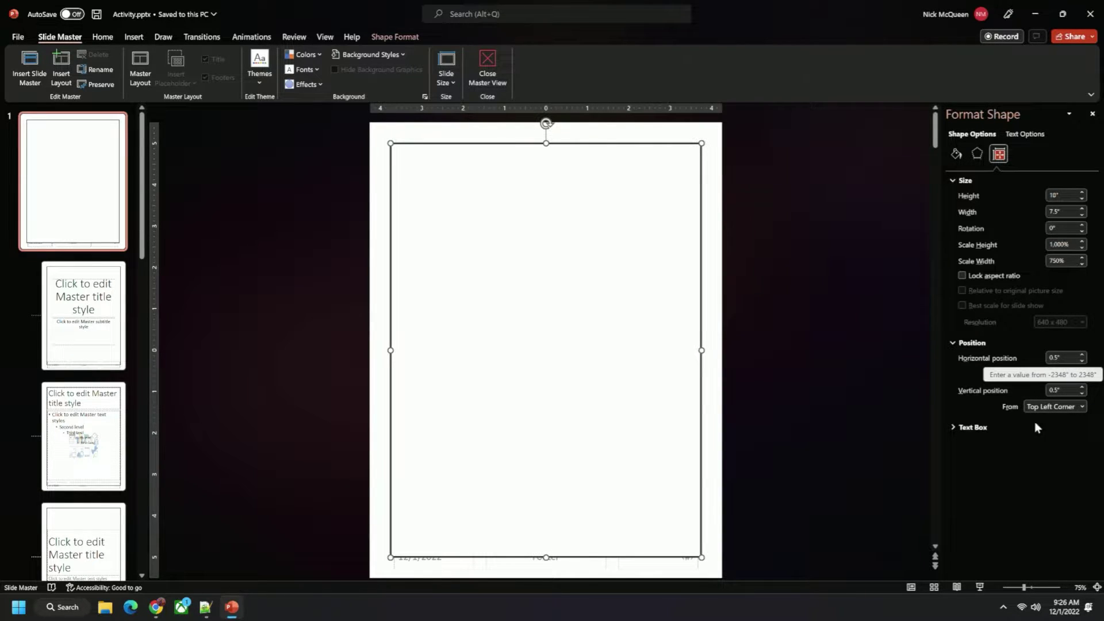
pyautogui.click(882, 363)
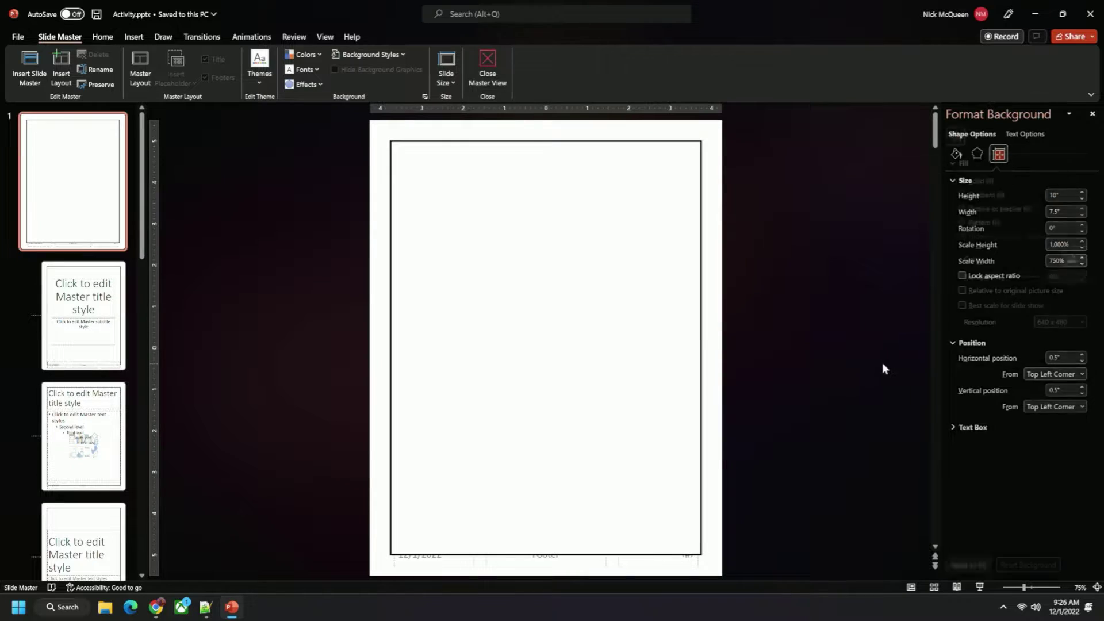
# Step: Send the large rectangle to the back, behind the master's text placeholders
pyautogui.click(583, 192)
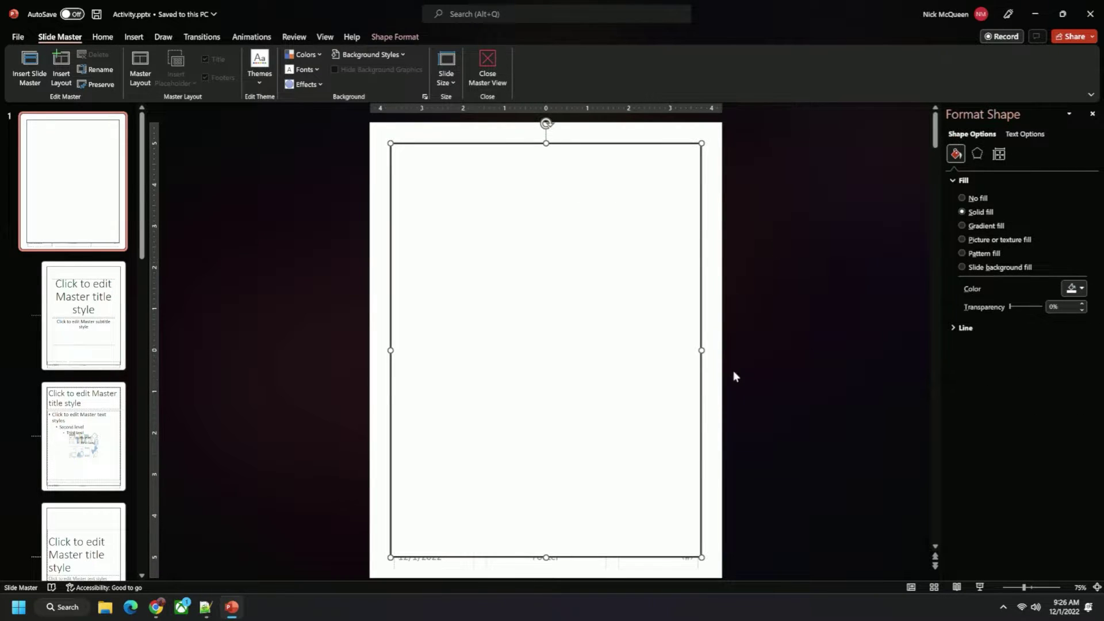
pyautogui.rightClick(675, 305)
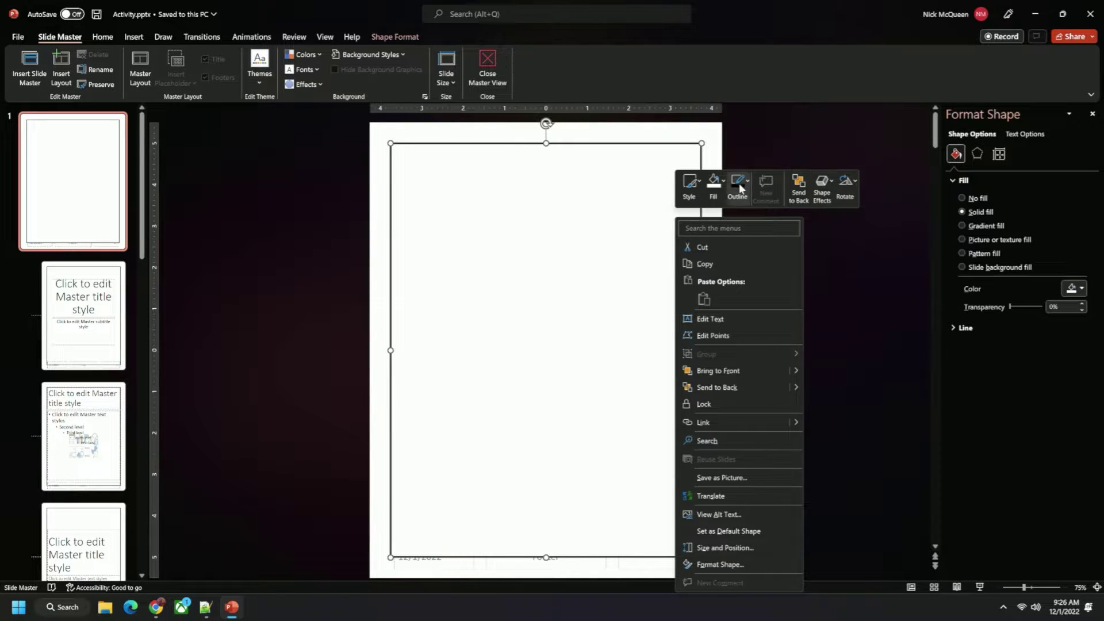
pyautogui.click(799, 190)
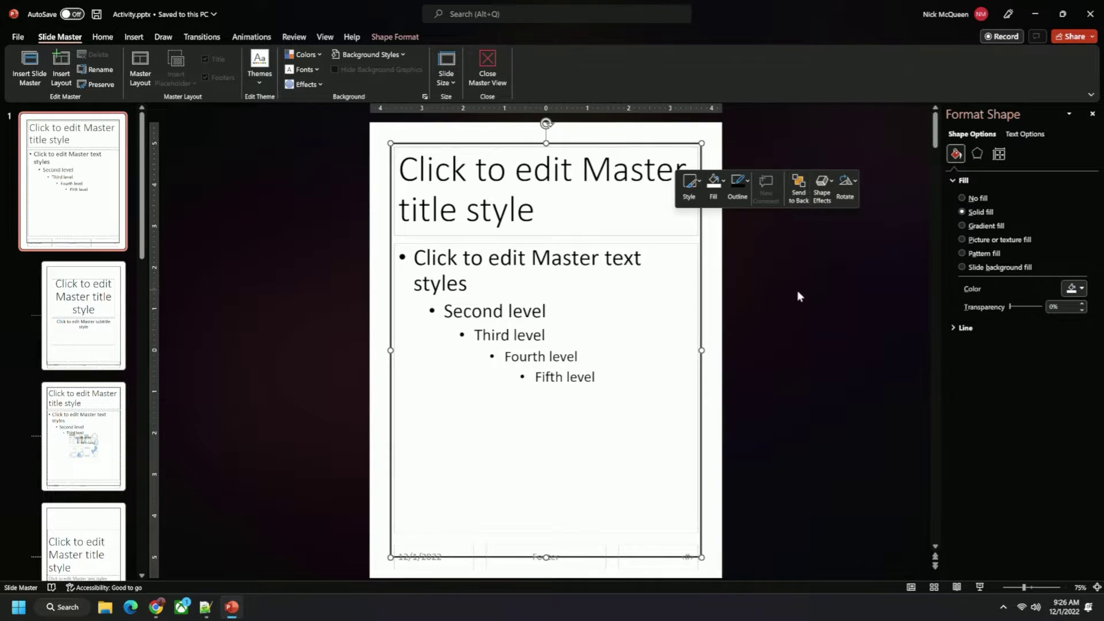
pyautogui.click(774, 249)
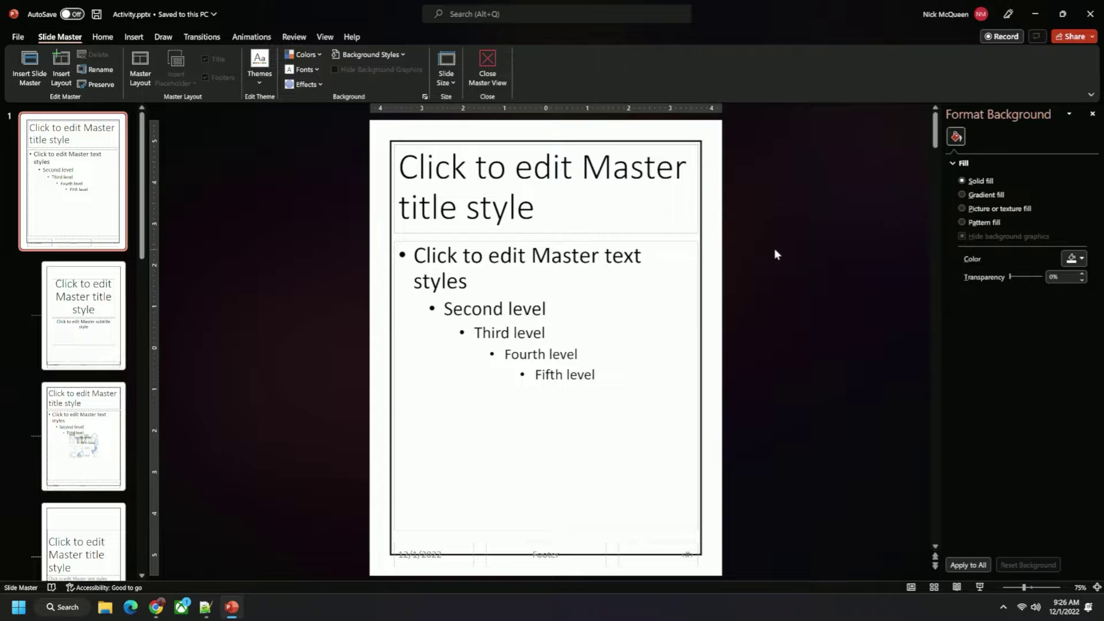
pyautogui.click(389, 535)
pyautogui.rightClick(389, 535)
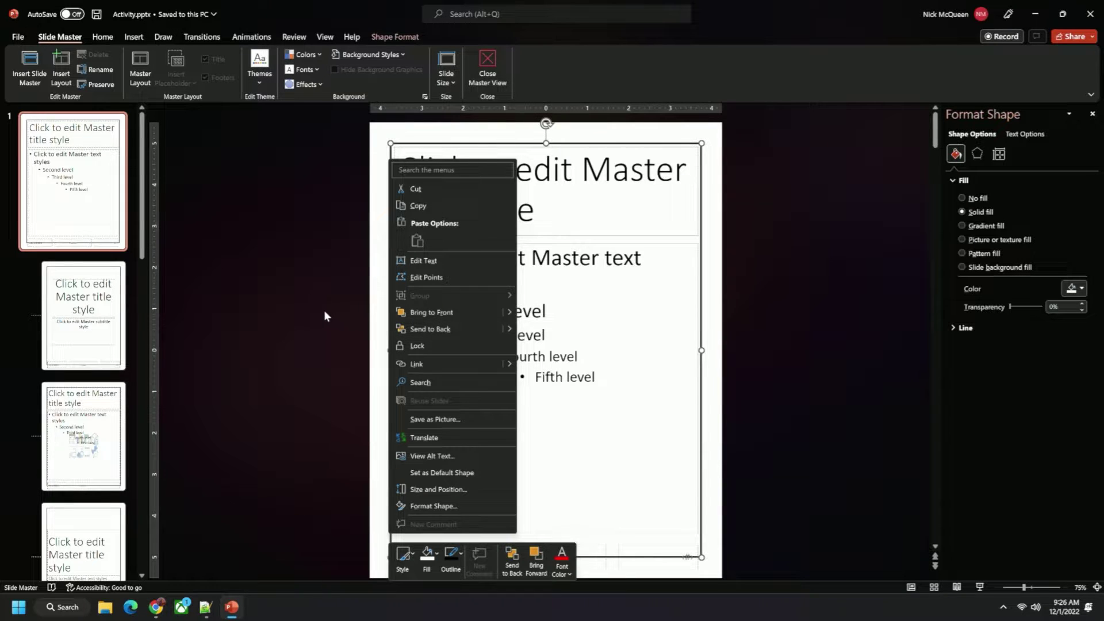
pyautogui.press('Escape')
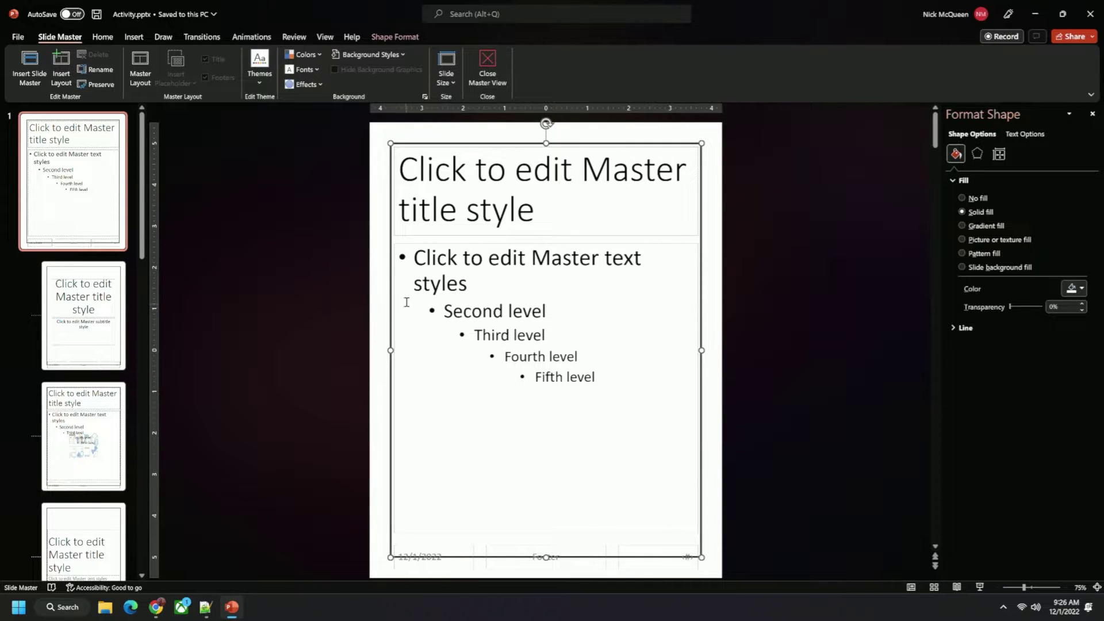
pyautogui.click(334, 261)
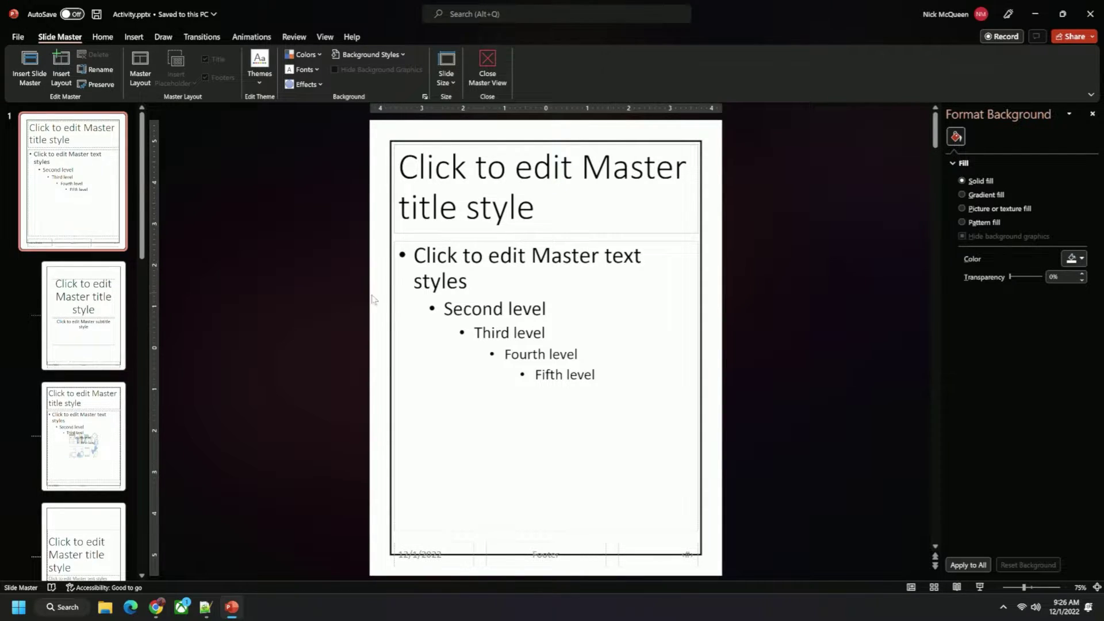
# Step: Shorten the master text placeholder by raising its bottom edge to make room above the footer placeholders
pyautogui.click(417, 532)
pyautogui.click(326, 501)
pyautogui.click(429, 524)
pyautogui.click(432, 531)
pyautogui.moveTo(546, 527); pyautogui.dragTo(547, 516)
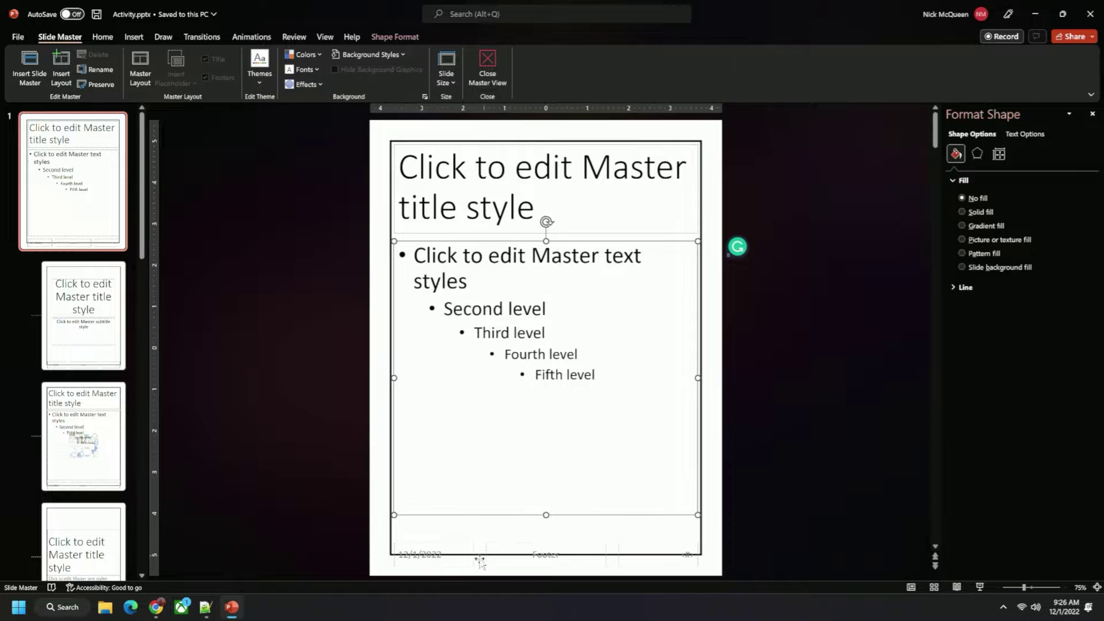
pyautogui.click(455, 563)
pyautogui.keyDown('shift'); pyautogui.click(518, 565); pyautogui.keyUp('shift')
pyautogui.keyDown('shift'); pyautogui.click(628, 570); pyautogui.keyUp('shift')
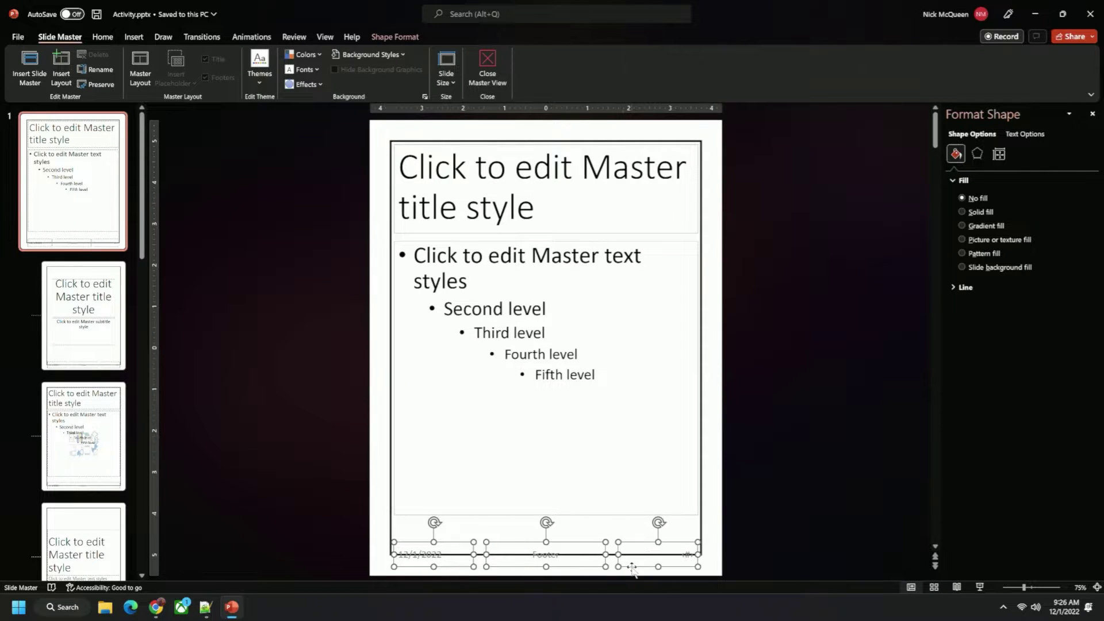
pyautogui.click(345, 561)
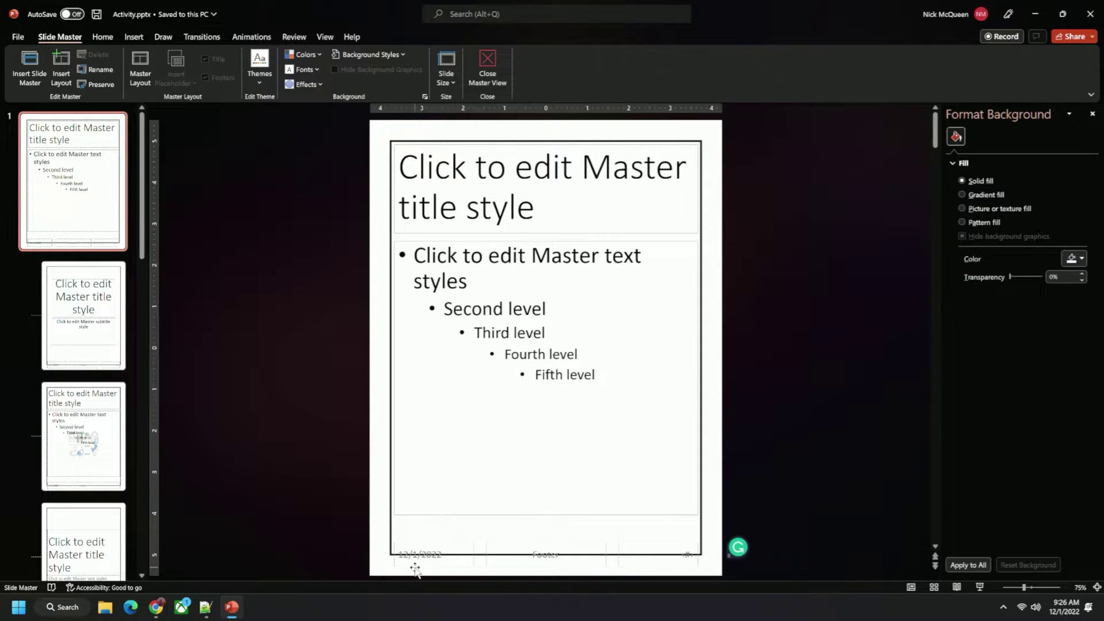
# Step: Move the date, footer and slide number placeholders up together until they sit just inside the rectangle's bottom border
pyautogui.click(415, 569)
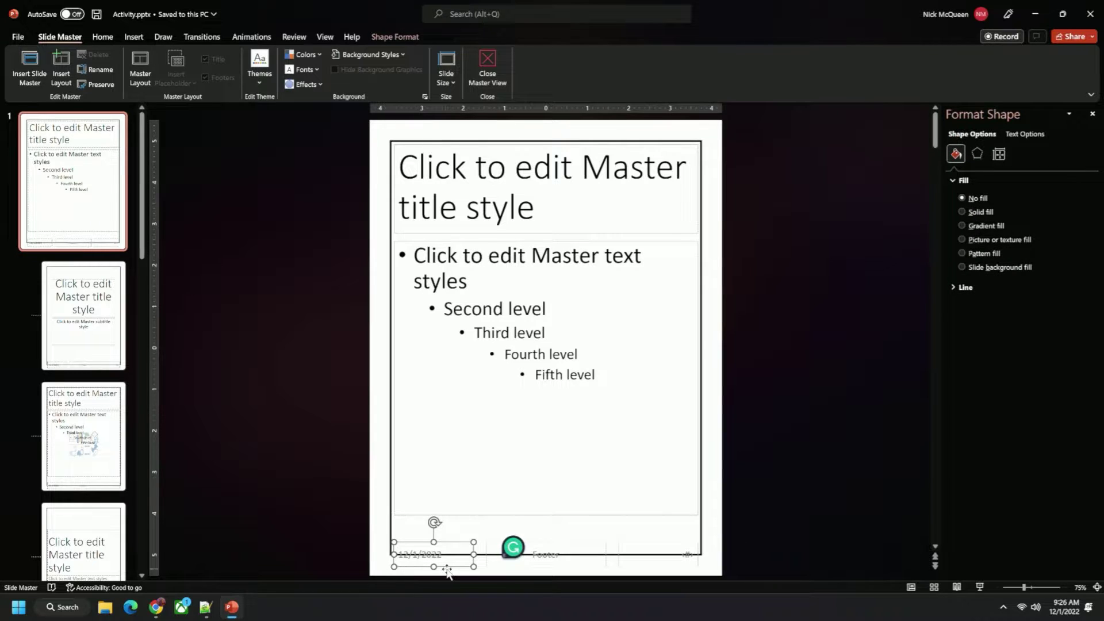
pyautogui.keyDown('shift'); pyautogui.click(503, 568); pyautogui.keyUp('shift')
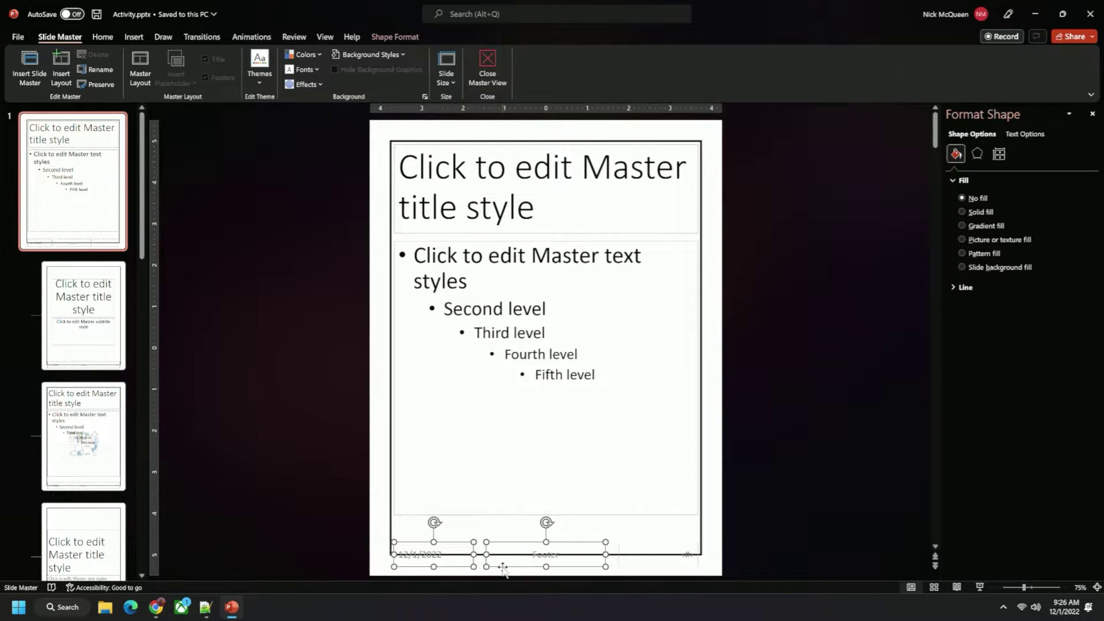
pyautogui.keyDown('shift'); pyautogui.click(641, 569); pyautogui.keyUp('shift')
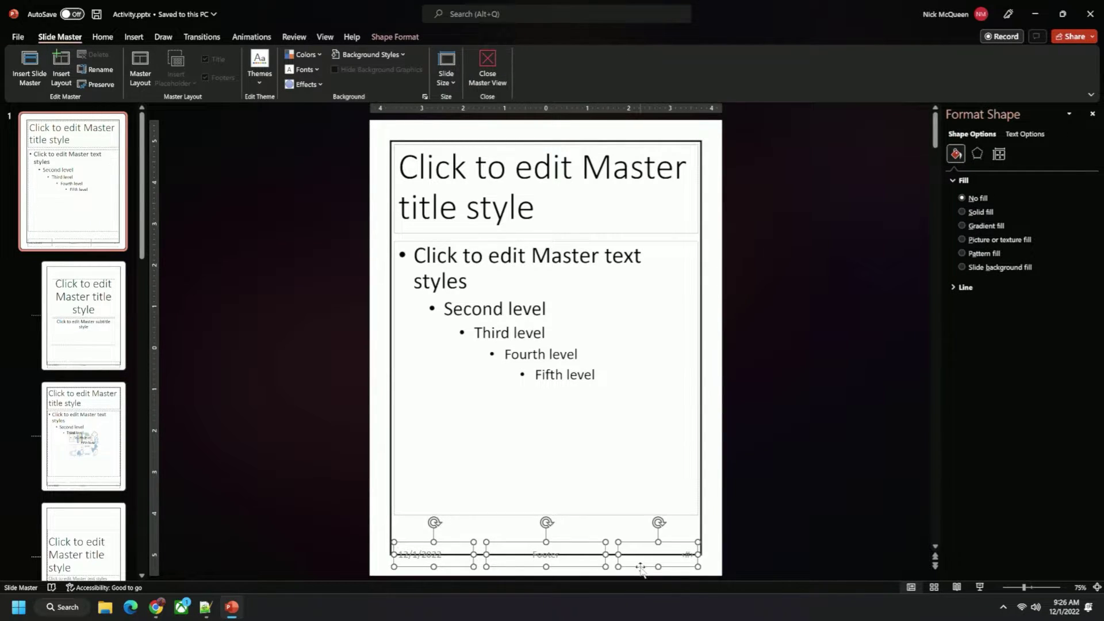
pyautogui.hotkey('ctrl', 'Up')
pyautogui.hotkey('ctrl', 'Up')
pyautogui.hotkey('ctrl', 'Up')
pyautogui.hotkey('ctrl', 'Up')
pyautogui.hotkey('ctrl', 'Up')
pyautogui.hotkey('ctrl', 'Up')
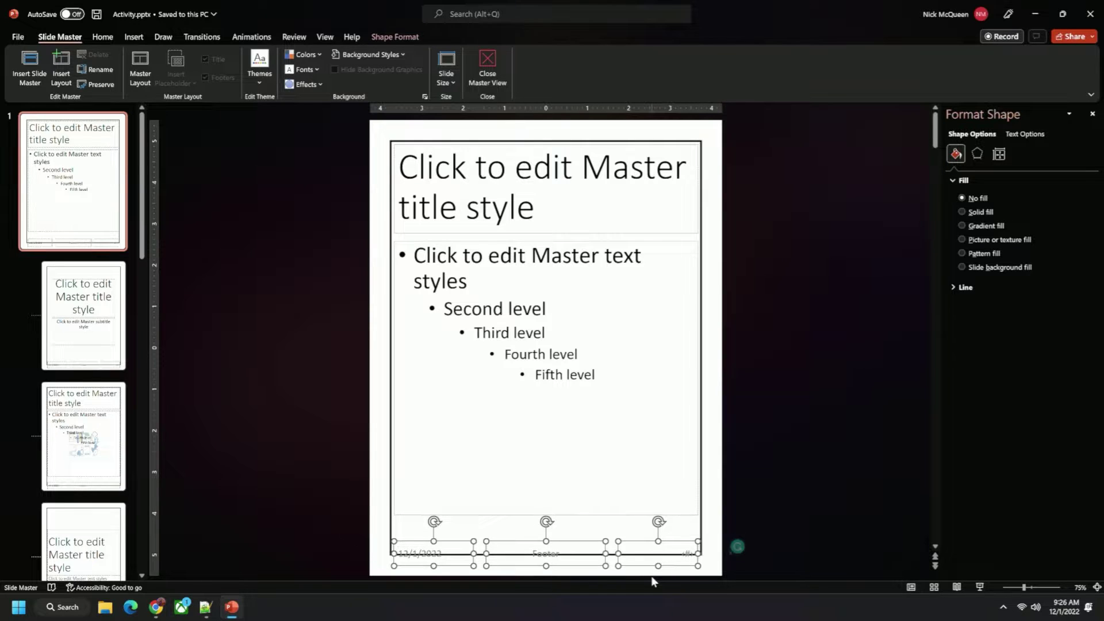
pyautogui.hotkey('ctrl', 'Up')
pyautogui.hotkey('ctrl', 'Up')
pyautogui.hotkey('ctrl', 'Up')
pyautogui.hotkey('ctrl', 'Up')
pyautogui.hotkey('ctrl', 'Up')
pyautogui.hotkey('ctrl', 'Up')
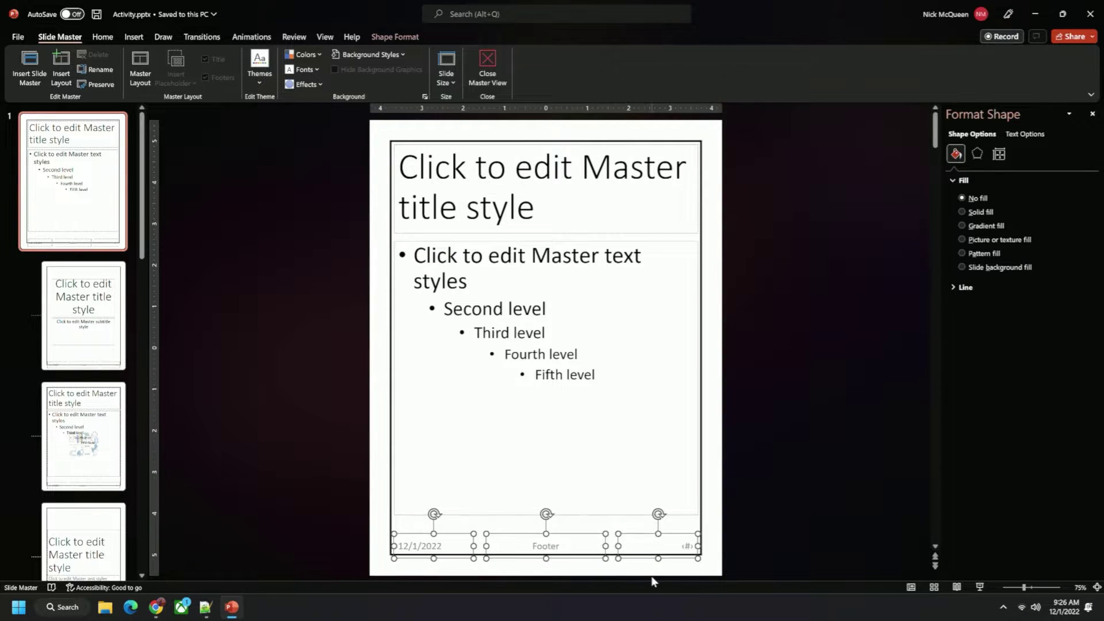
pyautogui.hotkey('ctrl', 'Up')
pyautogui.hotkey('ctrl', 'Up')
pyautogui.hotkey('ctrl', 'Up')
pyautogui.hotkey('ctrl', 'Up')
pyautogui.hotkey('ctrl', 'Up')
pyautogui.hotkey('ctrl', 'Up')
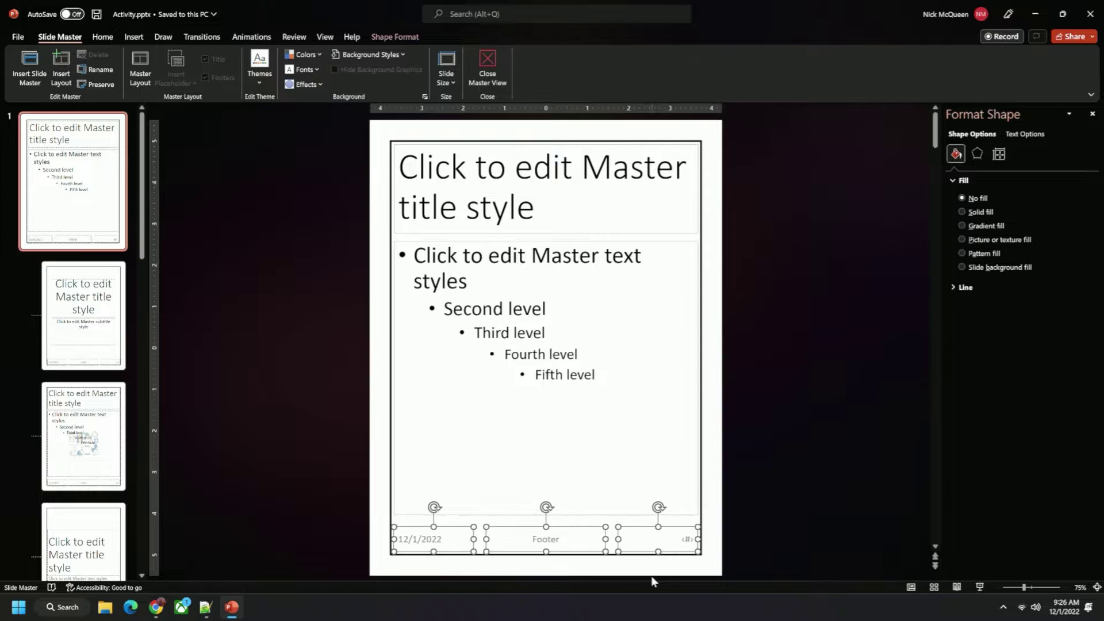
# Step: Extend the master text placeholder's bottom edge down to just above the footer placeholders
pyautogui.click(578, 512)
pyautogui.click(764, 496)
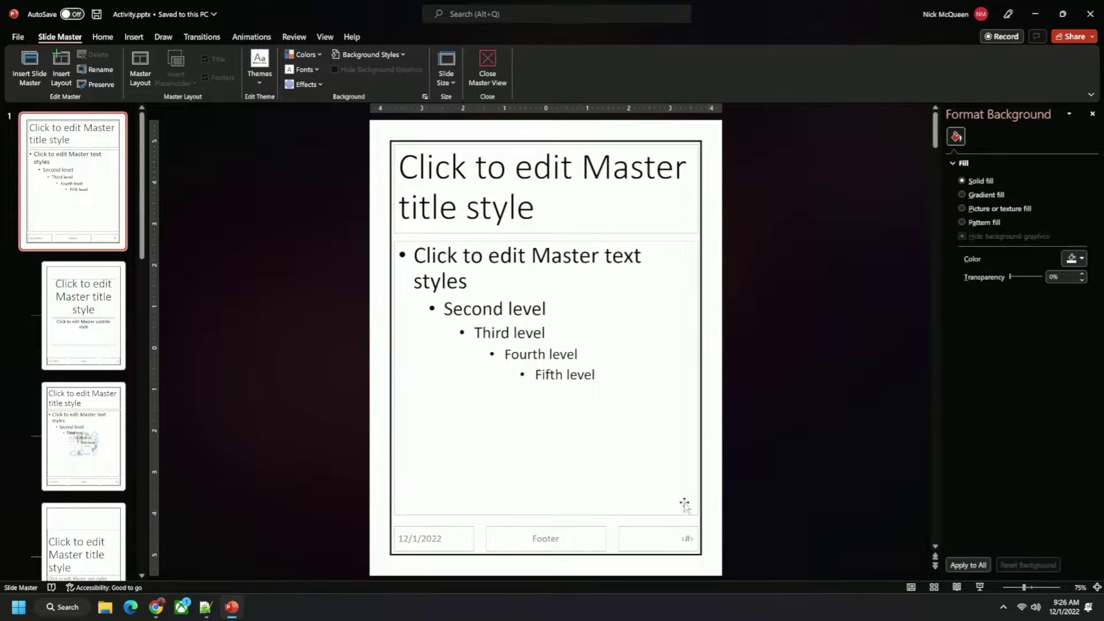
pyautogui.click(599, 515)
pyautogui.moveTo(547, 514); pyautogui.dragTo(548, 523)
pyautogui.click(747, 513)
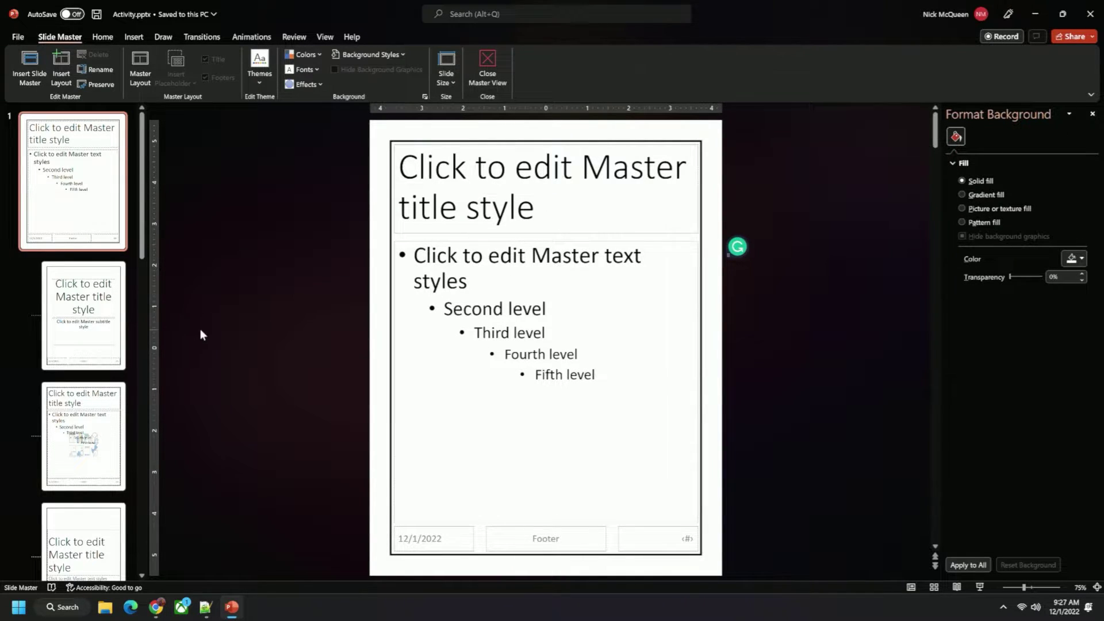
pyautogui.moveTo(360, 123); pyautogui.dragTo(750, 581)
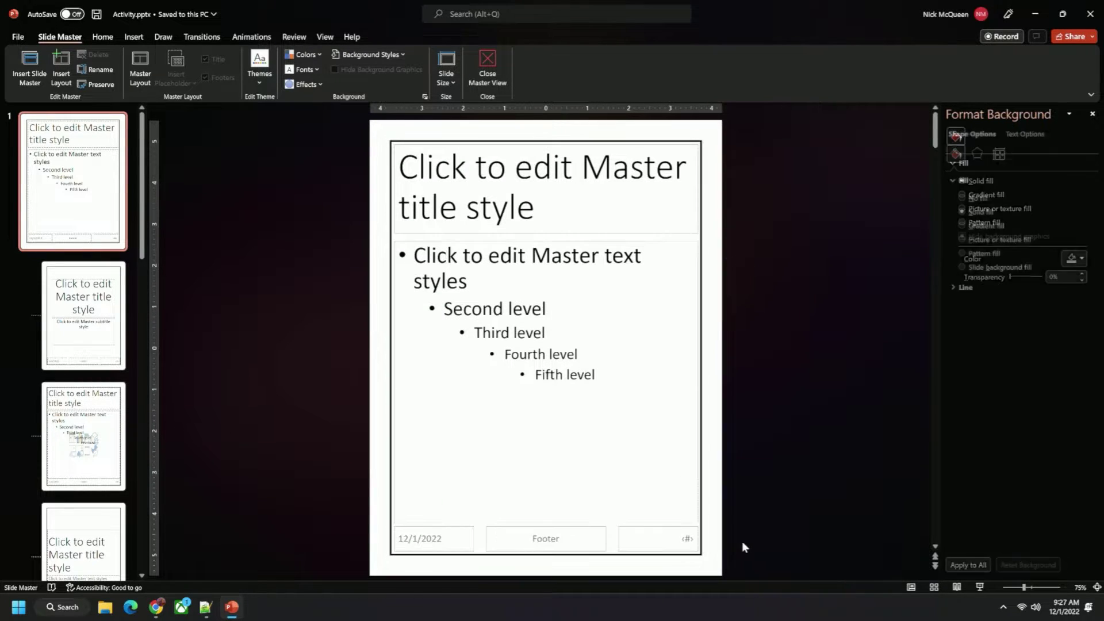
pyautogui.click(112, 327)
pyautogui.press('Up')
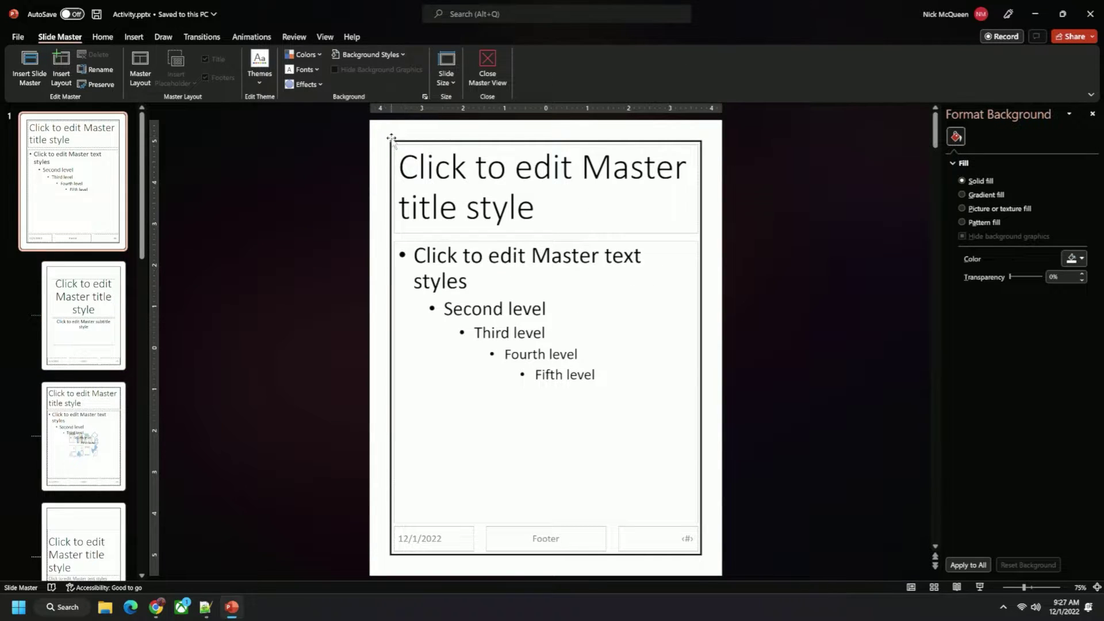
# Step: Switch to Chrome to fetch the black head silhouette picture, then return to PowerPoint and paste it onto the slide master
pyautogui.click(156, 606)
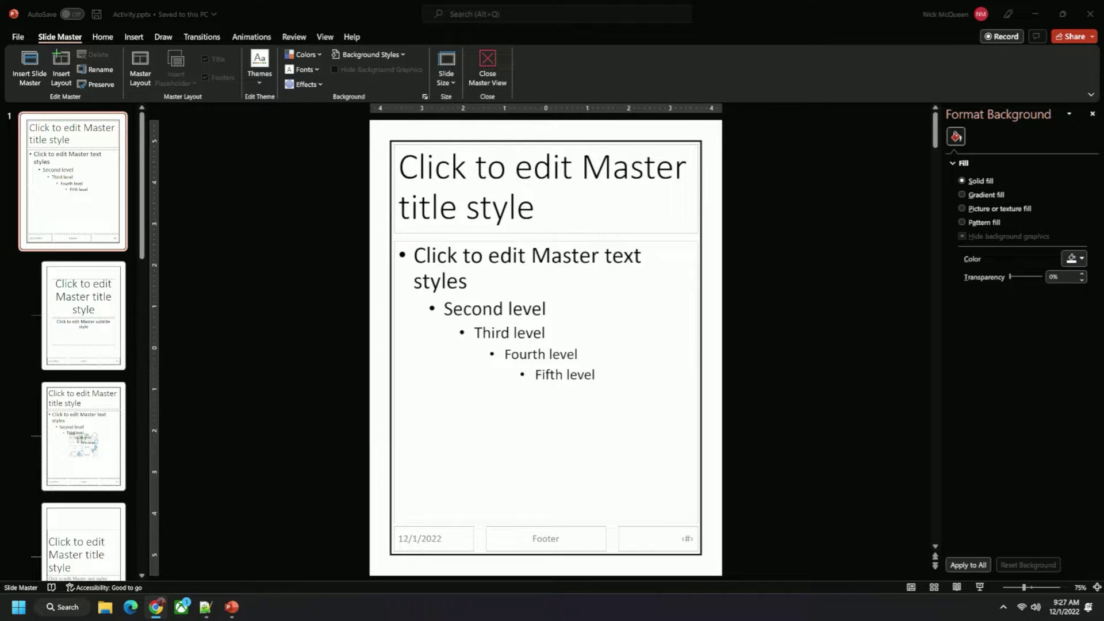
pyautogui.doubleClick(396, 12)
pyautogui.doubleClick(17, 20)
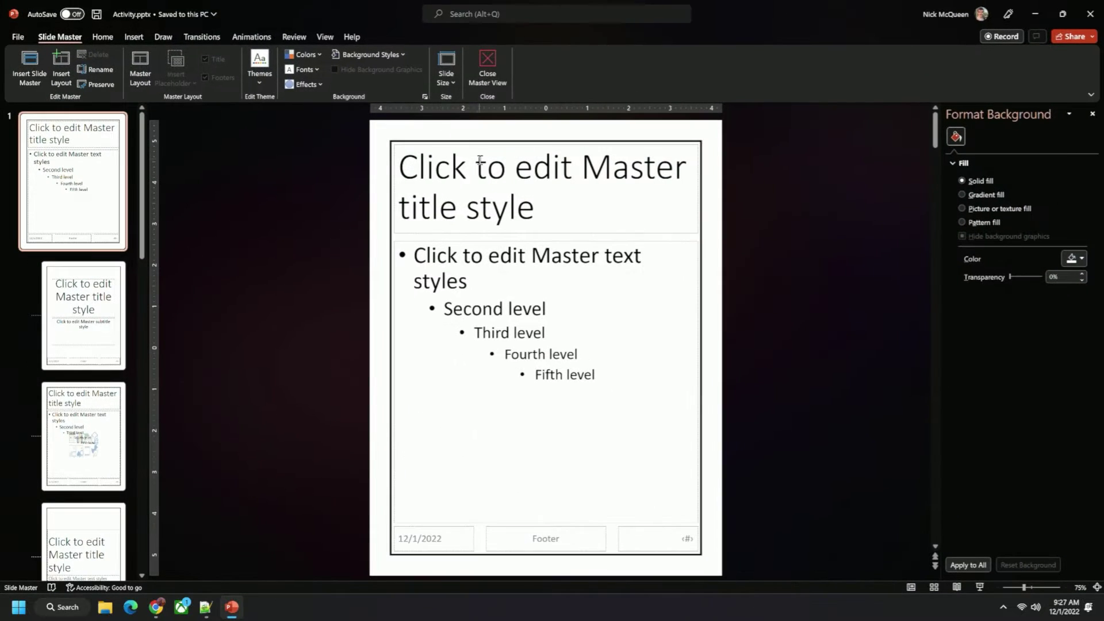
pyautogui.hotkey('alt', 'Tab')
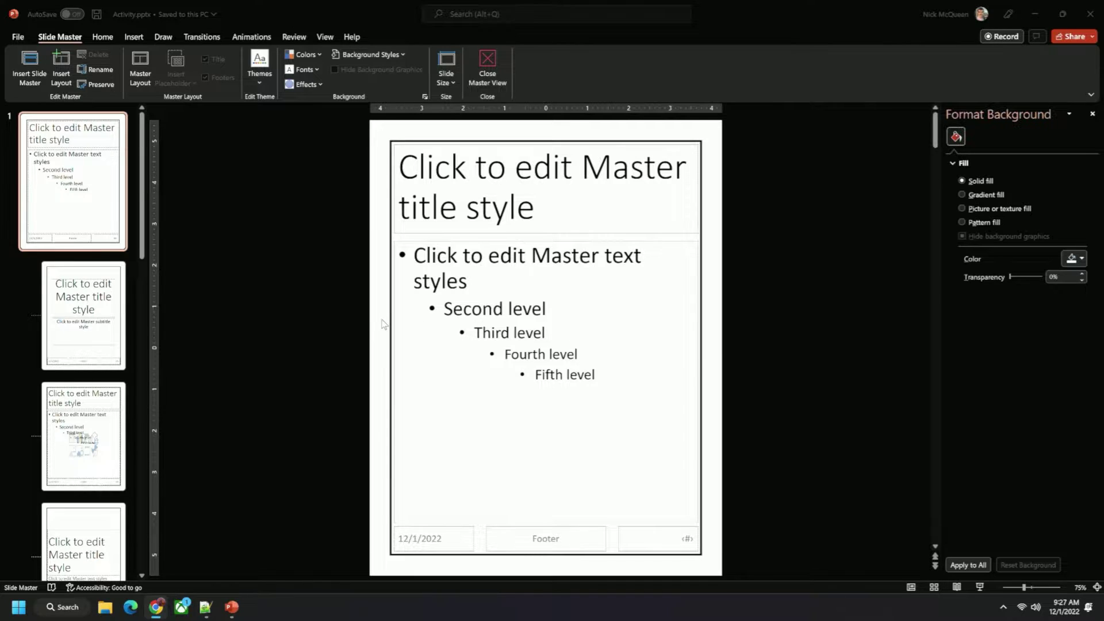
pyautogui.hotkey('ctrl', 'v')
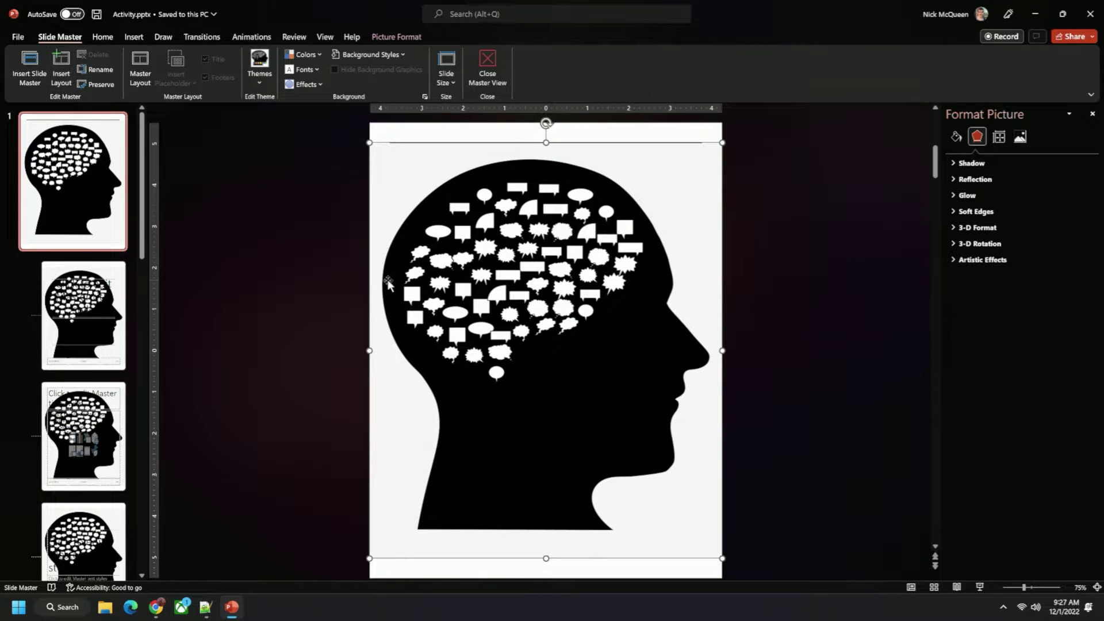
# Step: Remove the head silhouette's background, marking the back, crown, nose and neck base of the head as areas to keep
pyautogui.click(396, 37)
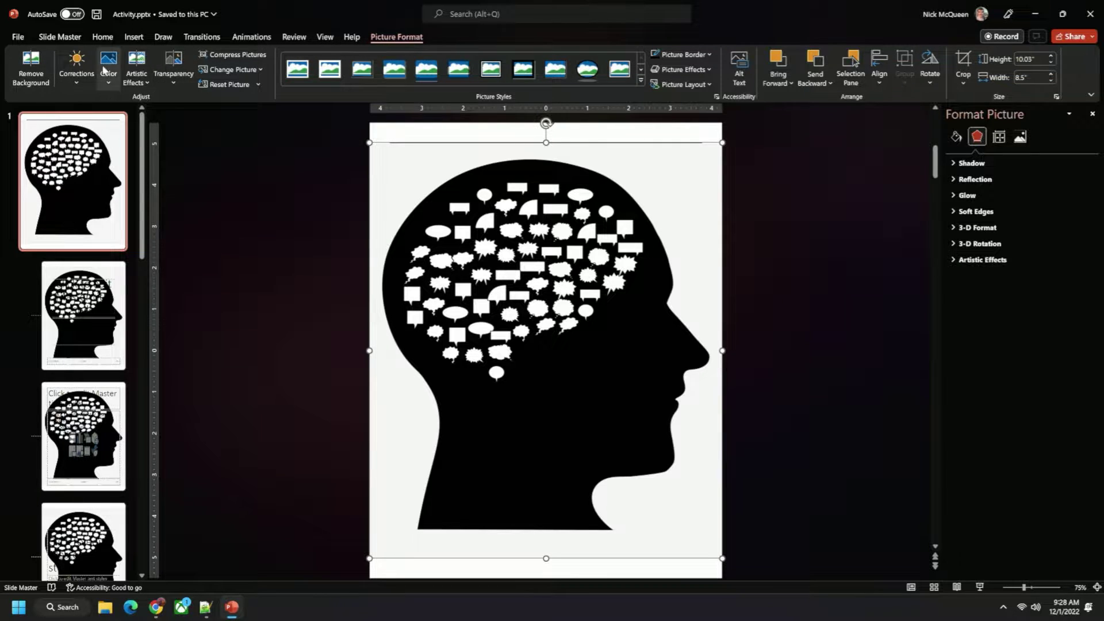
pyautogui.click(31, 69)
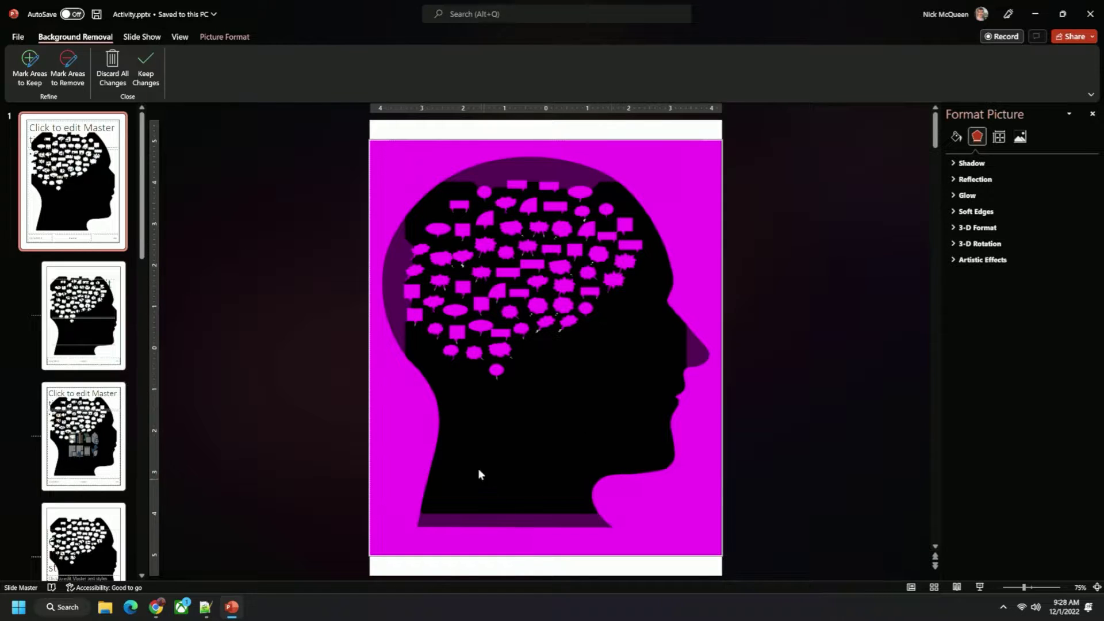
pyautogui.click(67, 86)
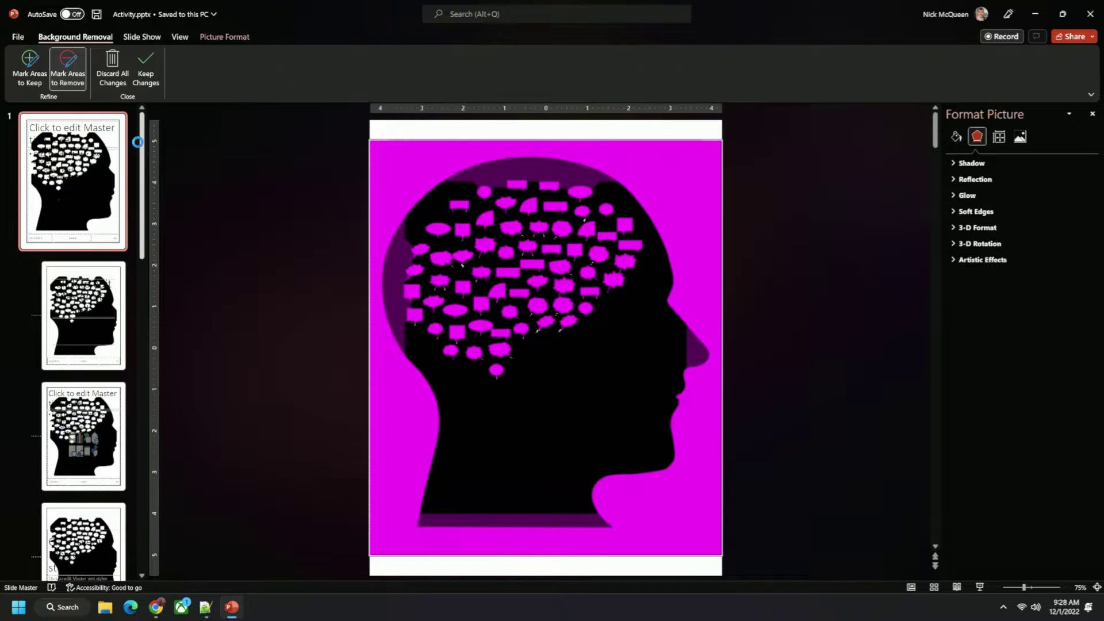
pyautogui.press('Escape')
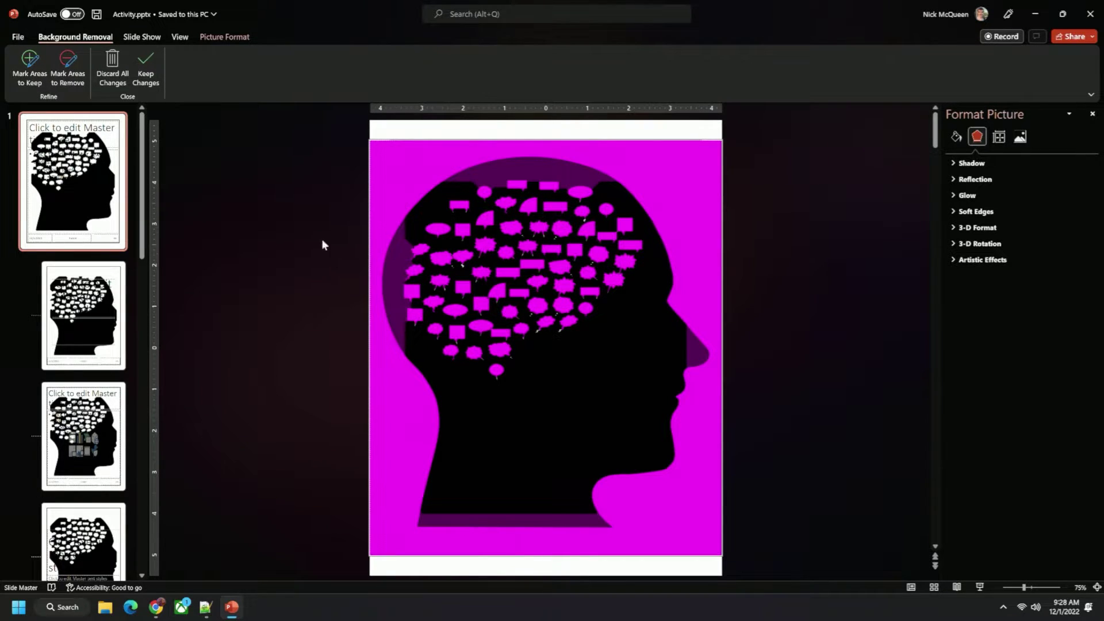
pyautogui.click(403, 253)
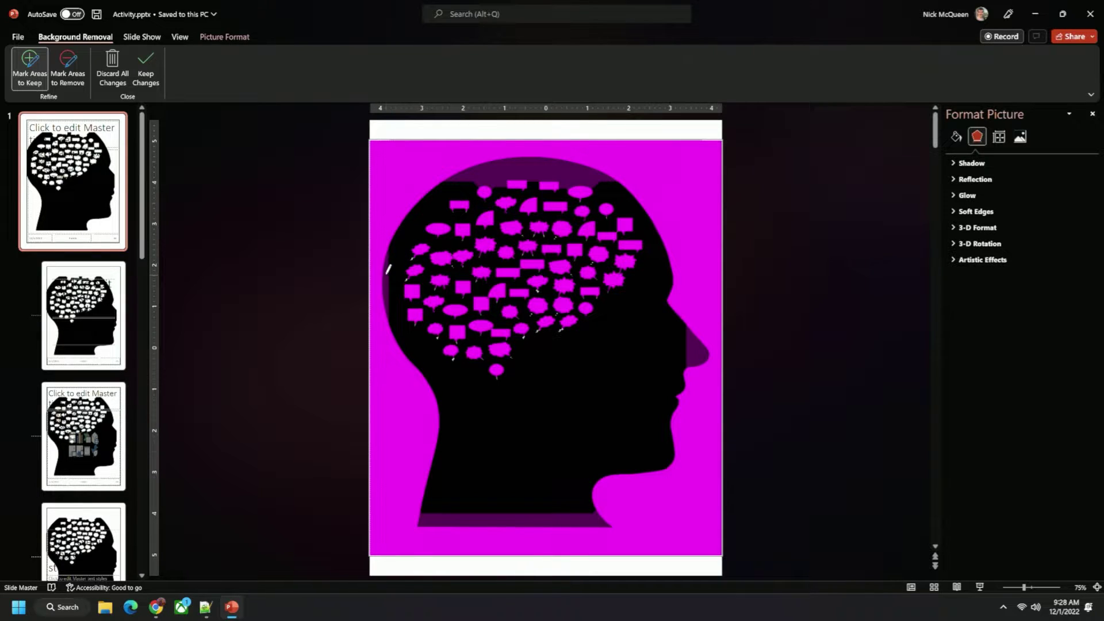
pyautogui.click(538, 168)
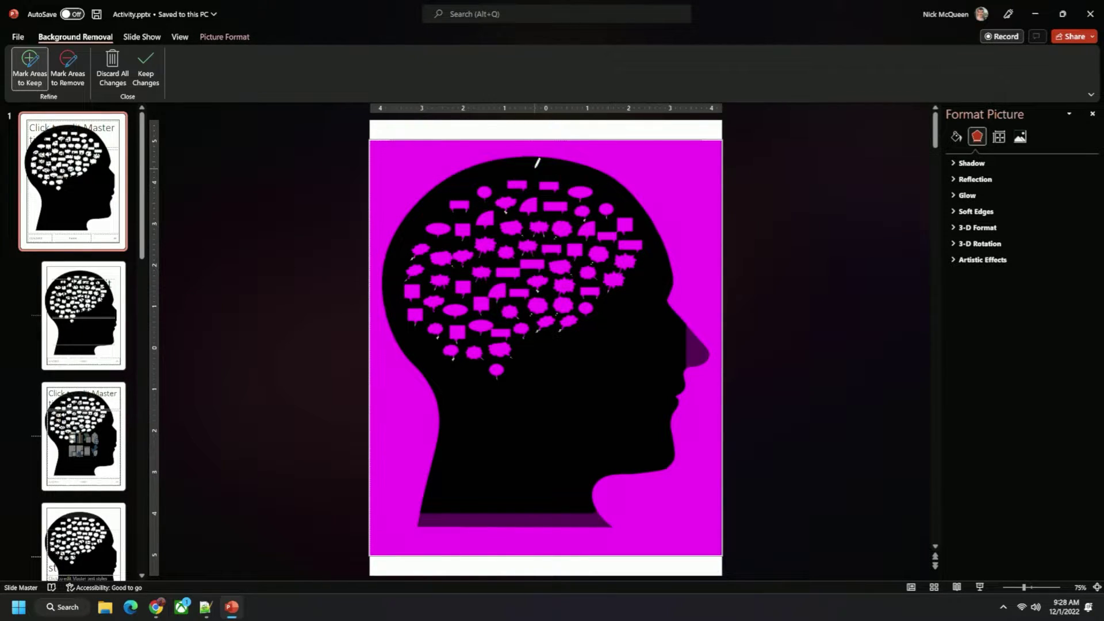
pyautogui.click(699, 337)
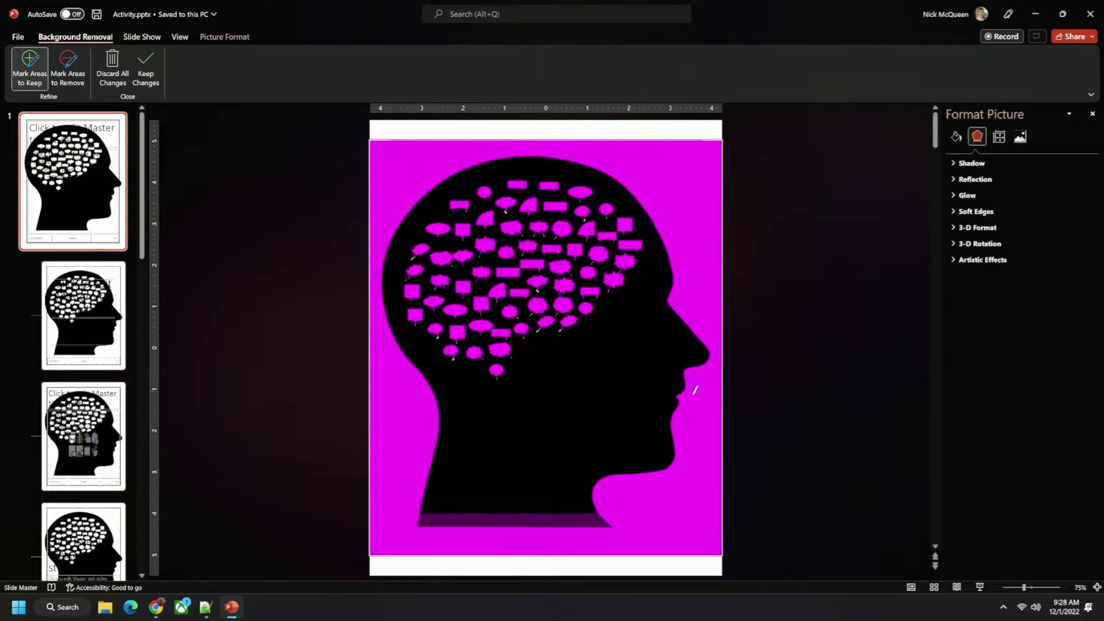
pyautogui.click(539, 512)
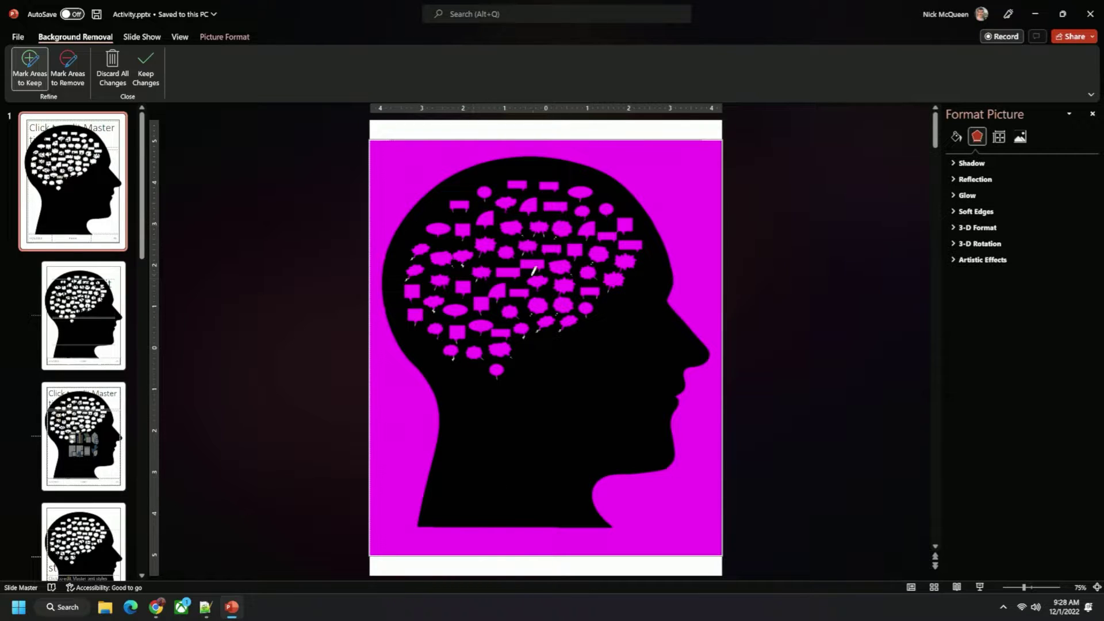
pyautogui.click(152, 75)
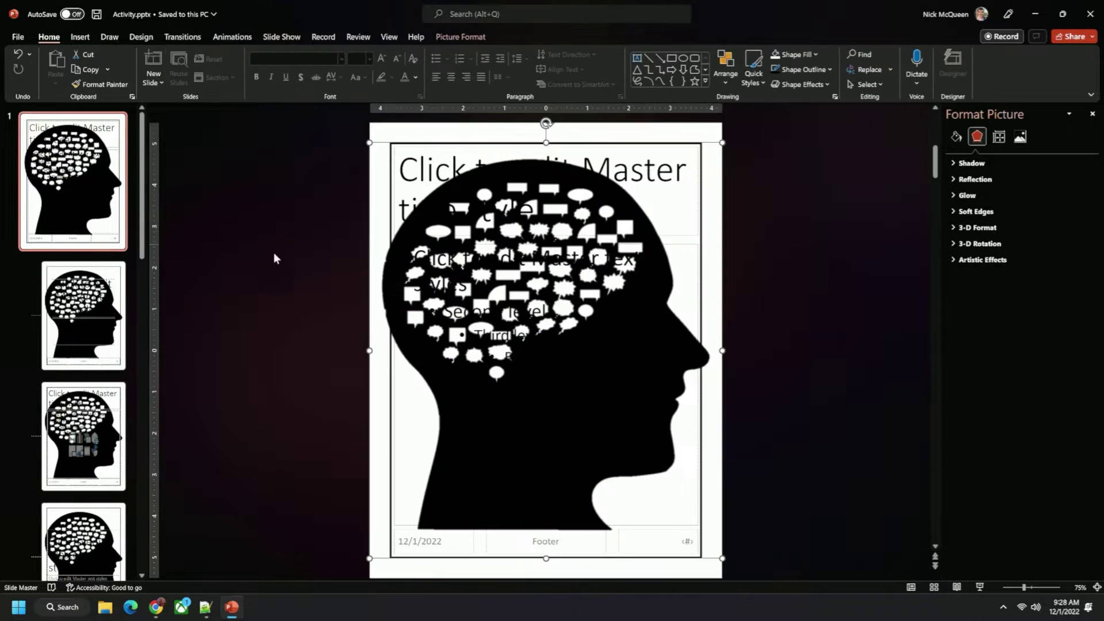
# Step: Shrink the head silhouette to a small icon and place it in the page's upper-left corner, at the corner of the border
pyautogui.moveTo(523, 439)
pyautogui.mouseDown()
pyautogui.moveTo(439, 437)
pyautogui.moveTo(617, 439)
pyautogui.moveTo(523, 436)
pyautogui.moveTo(533, 436)
pyautogui.mouseUp()
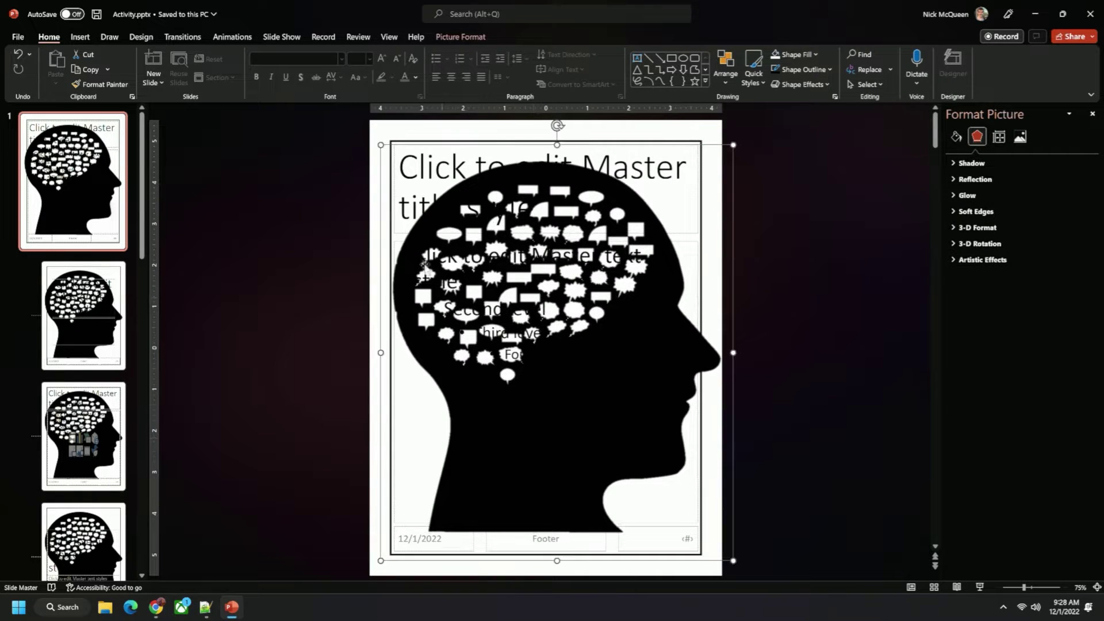
pyautogui.moveTo(381, 144); pyautogui.dragTo(676, 493)
pyautogui.moveTo(369, 318); pyautogui.dragTo(378, 137)
pyautogui.click(345, 292)
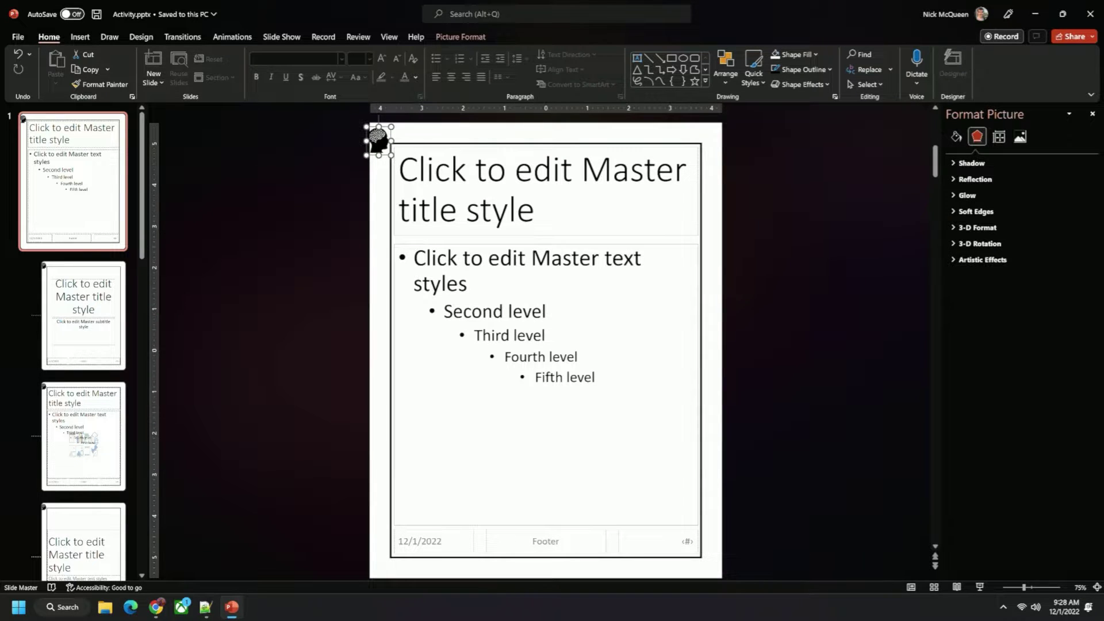
# Step: Fetch the picture of two people talking at a table from the browser and paste it onto the slide master
pyautogui.hotkey('alt', 'Tab')
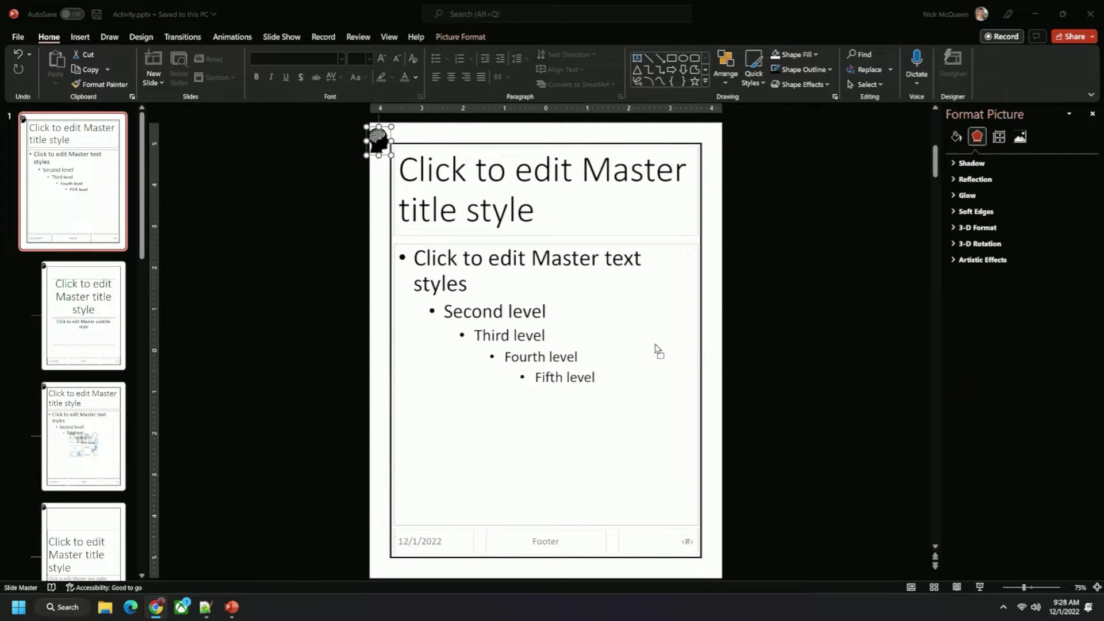
pyautogui.hotkey('alt', 'Tab')
pyautogui.hotkey('ctrl', 'v')
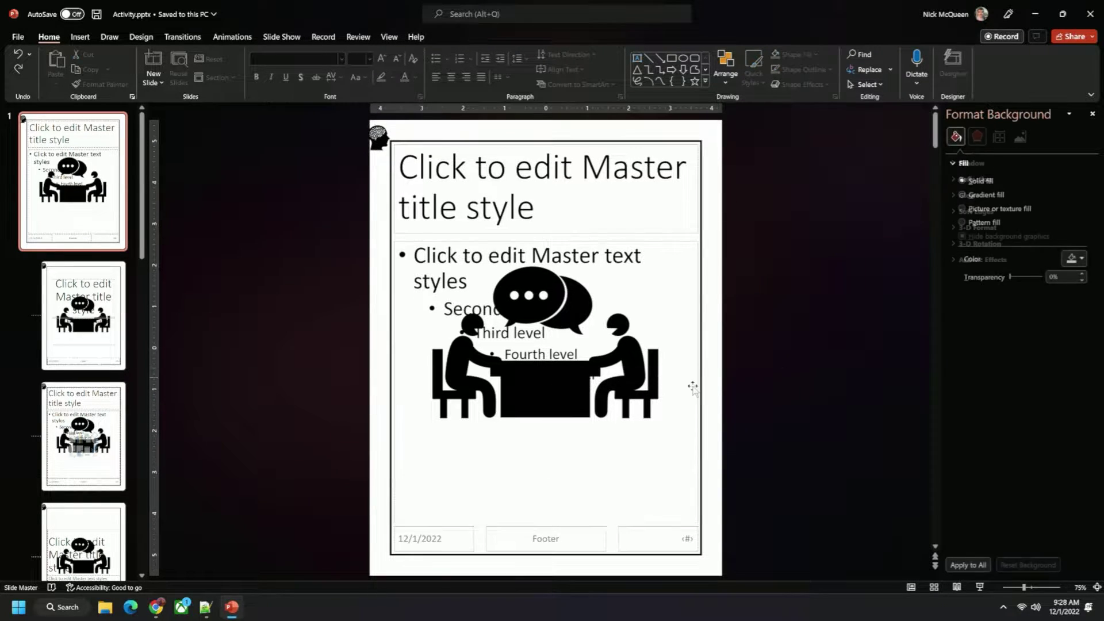
pyautogui.click(692, 387)
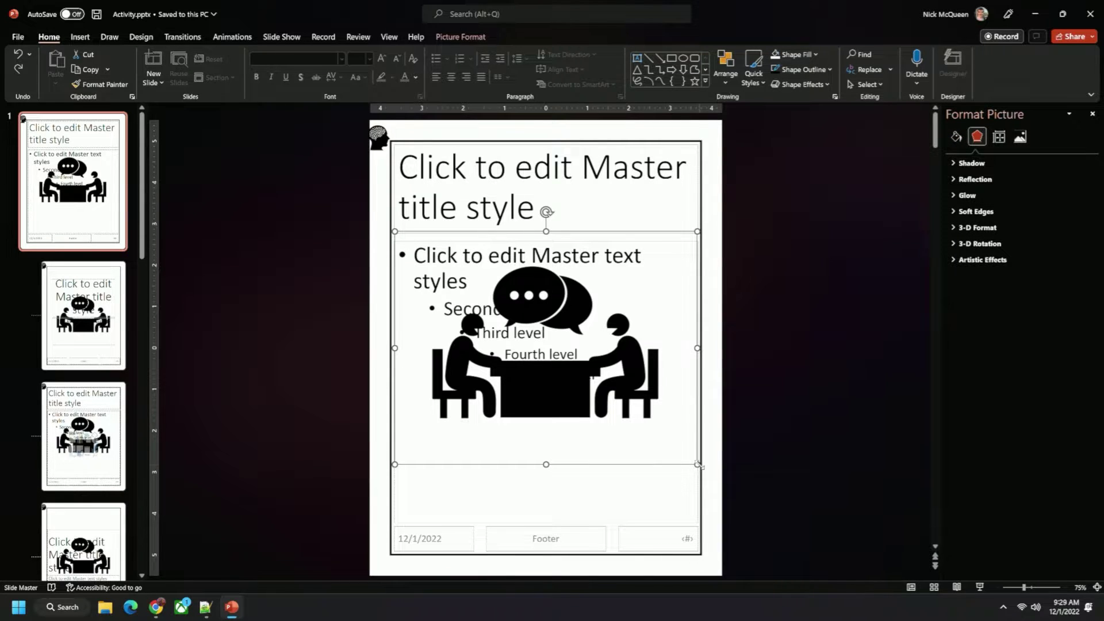
# Step: Shrink the table conversation picture to icon size and place it in the page's top margin beside the head silhouette
pyautogui.moveTo(698, 465); pyautogui.dragTo(503, 367)
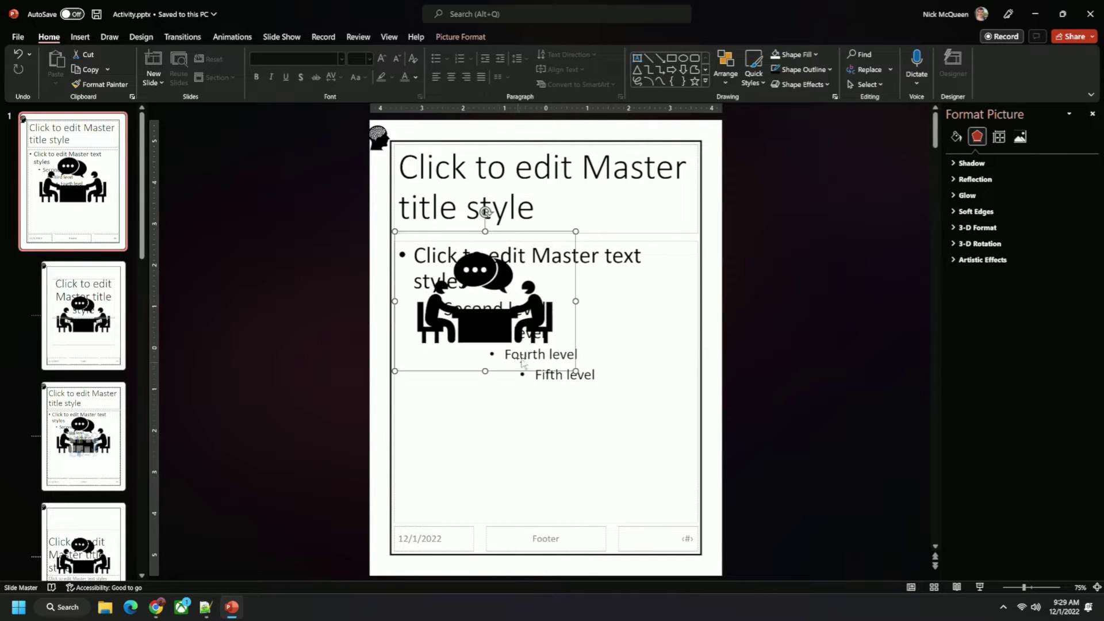
pyautogui.moveTo(558, 302); pyautogui.dragTo(490, 325)
pyautogui.hotkey('ctrl', 'z')
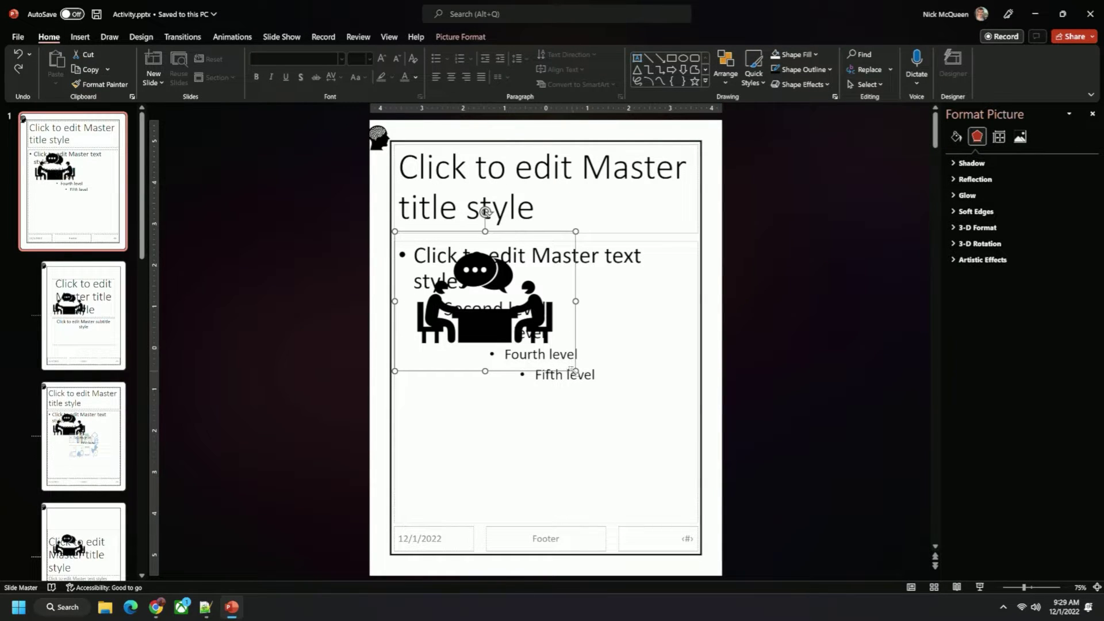
pyautogui.moveTo(576, 371); pyautogui.dragTo(420, 153)
# Step: Fetch the picture of seven children in a row from the browser and paste it onto the slide master
pyautogui.hotkey('alt', 'Tab')
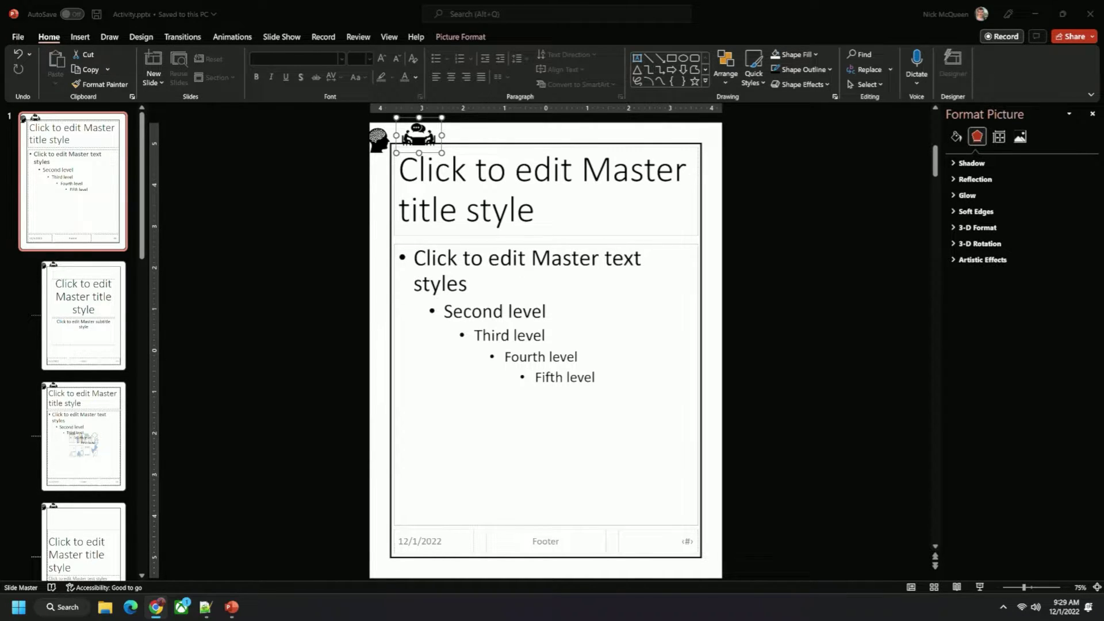
pyautogui.hotkey('ctrl', 'v')
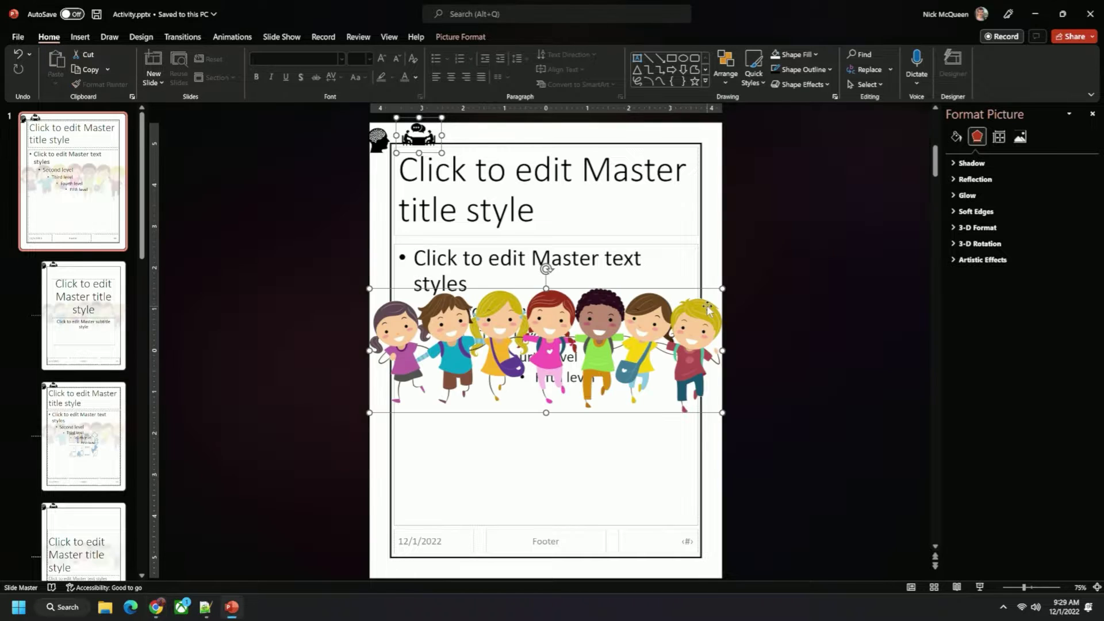
pyautogui.click(742, 262)
pyautogui.click(708, 322)
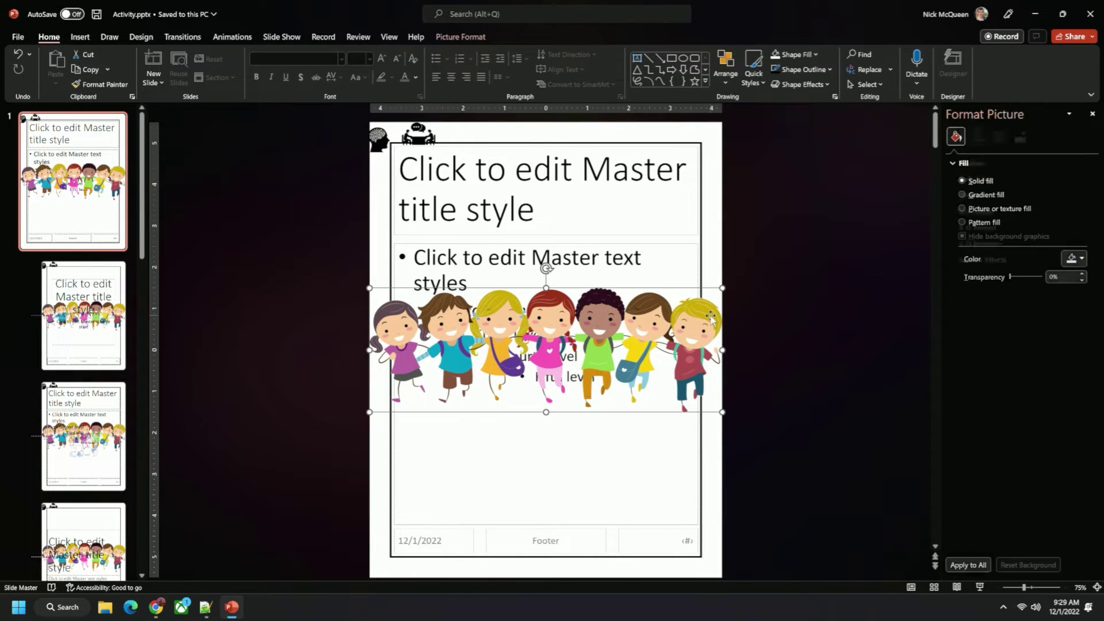
pyautogui.click(719, 230)
pyautogui.click(419, 136)
pyautogui.keyDown('shift'); pyautogui.click(643, 331); pyautogui.keyUp('shift')
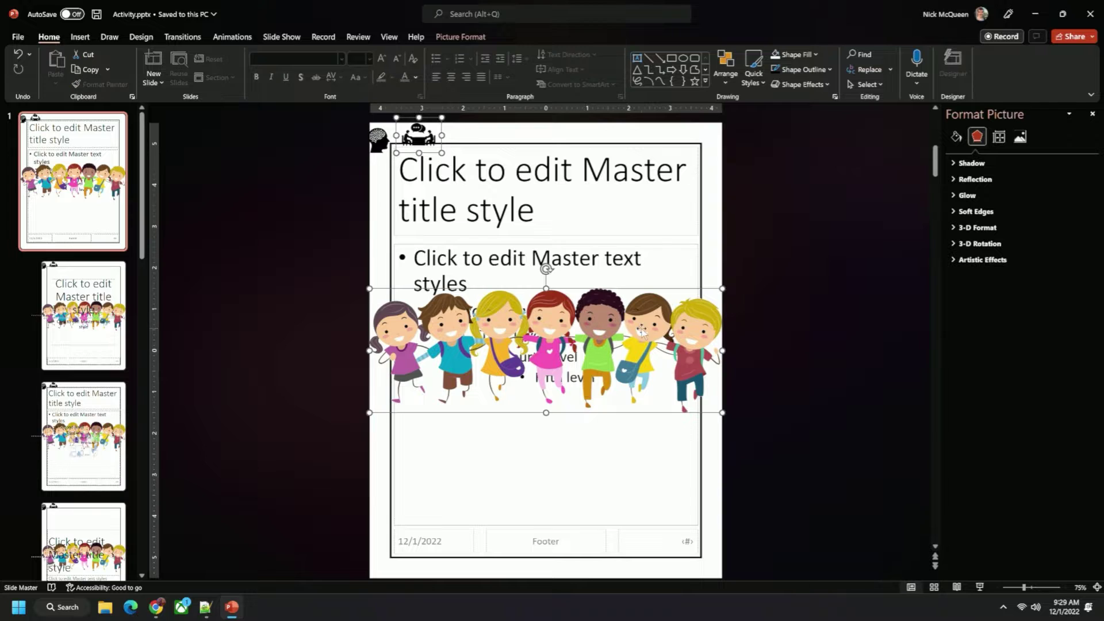
pyautogui.click(715, 270)
# Step: Desaturate the picture of seven children to greyscale, then shrink it to about 1.72" wide in the top margin beside the table conversation icon
pyautogui.click(686, 318)
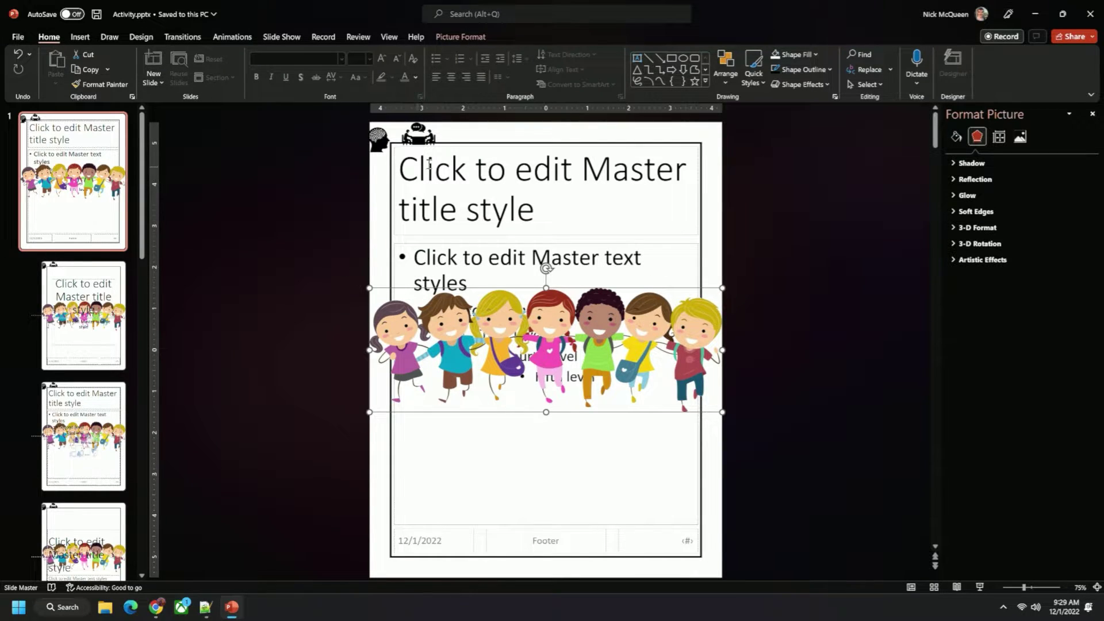
pyautogui.click(459, 37)
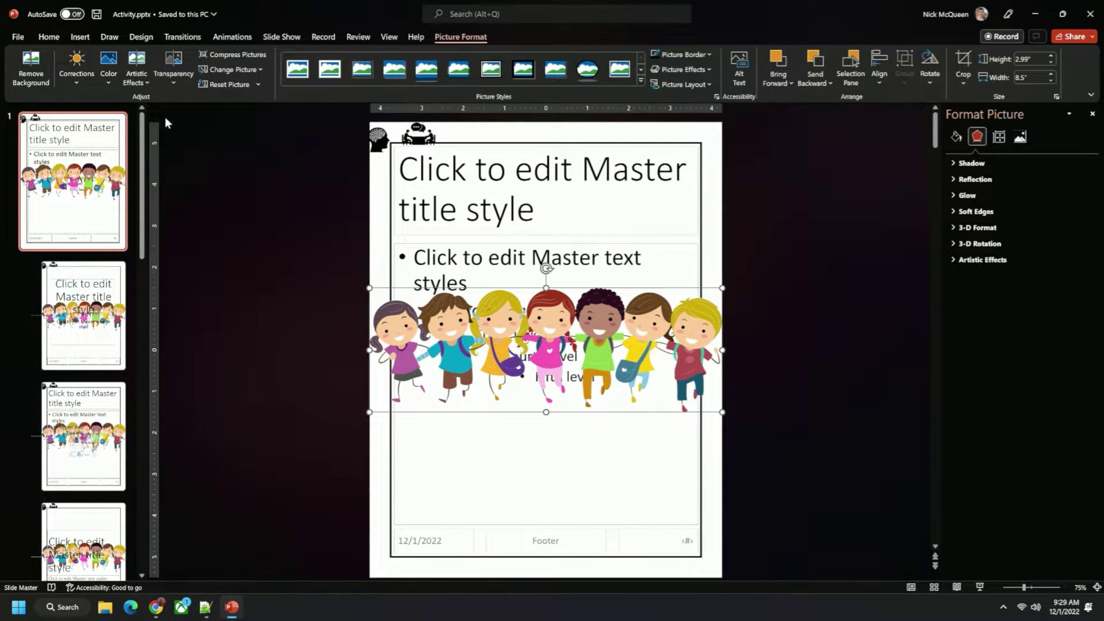
pyautogui.click(106, 84)
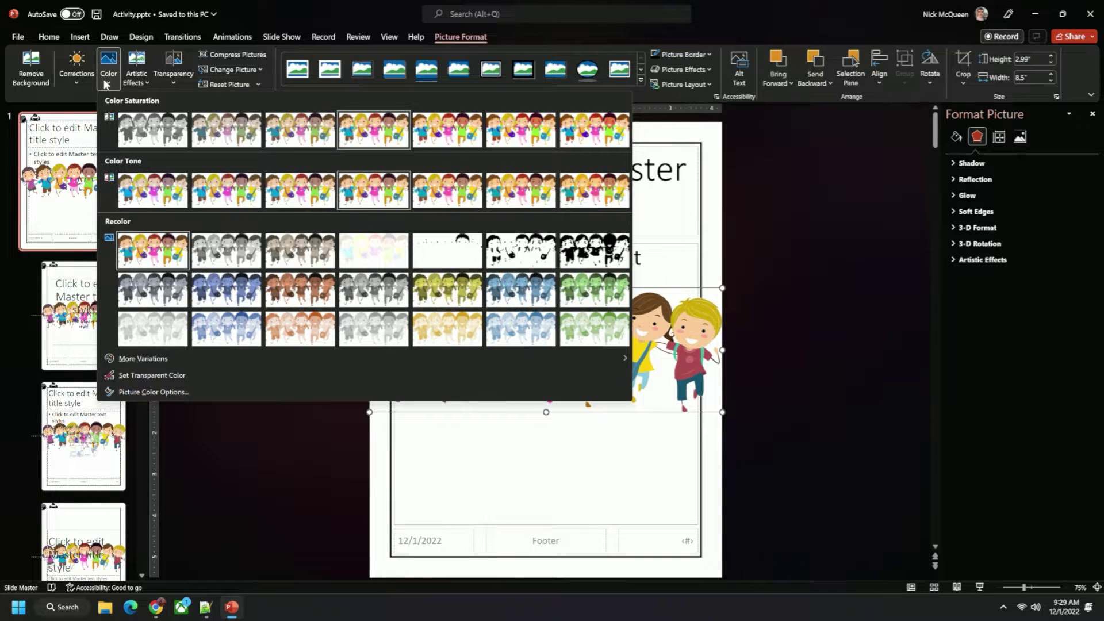
pyautogui.click(140, 131)
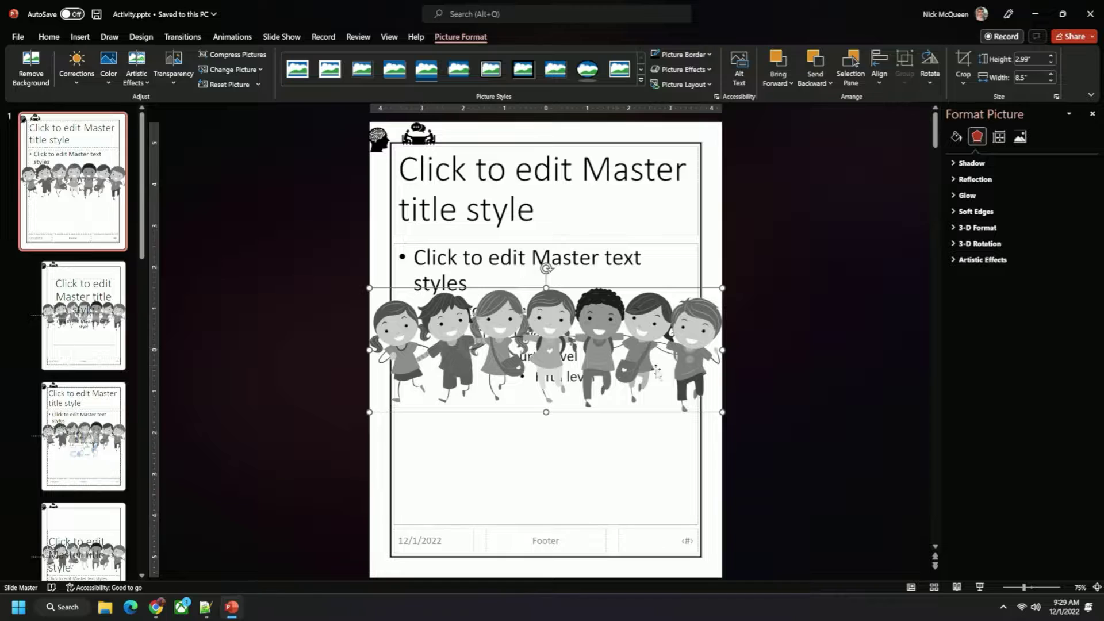
pyautogui.moveTo(723, 286); pyautogui.dragTo(482, 136)
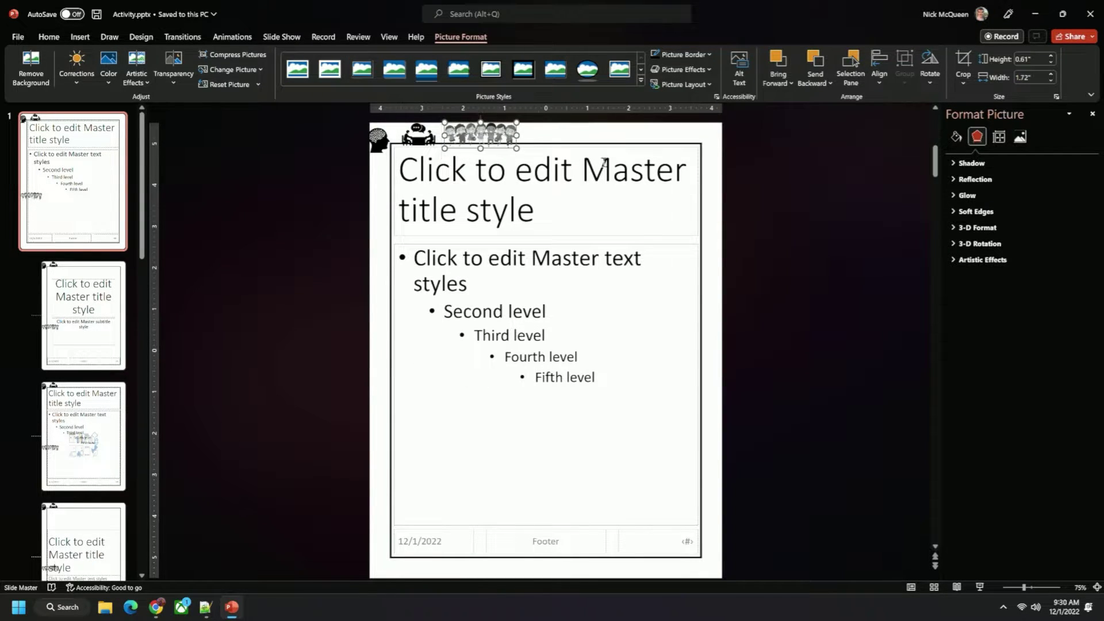
pyautogui.click(788, 180)
# Step: Paste the browser's picture of six pairs of children onto the slide master and start removing its background
pyautogui.hotkey('alt', 'Tab')
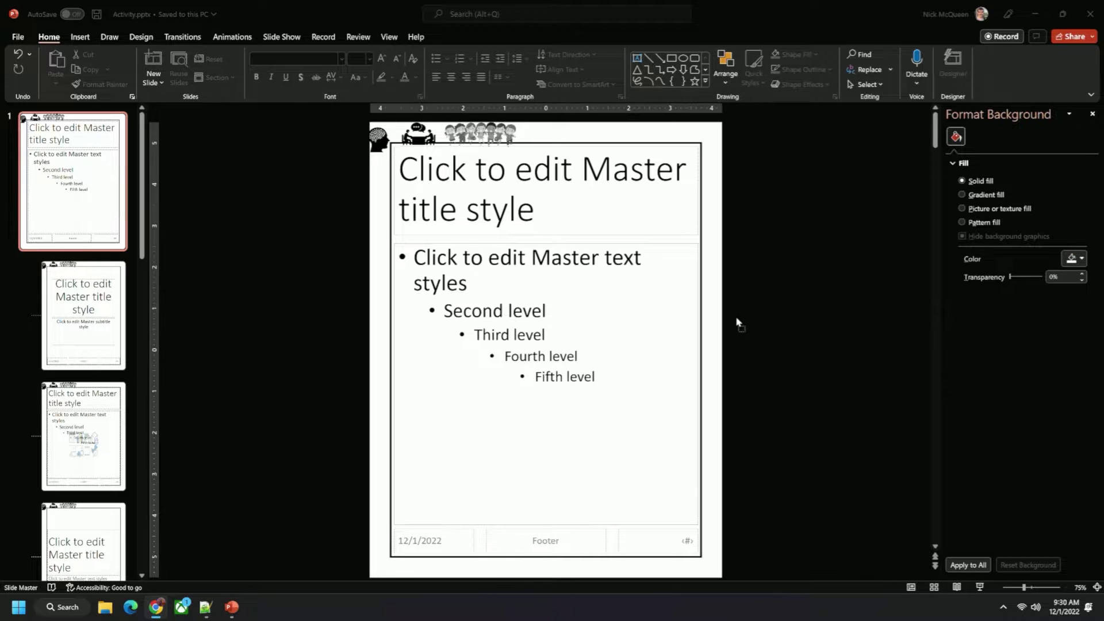
pyautogui.hotkey('ctrl', 'v')
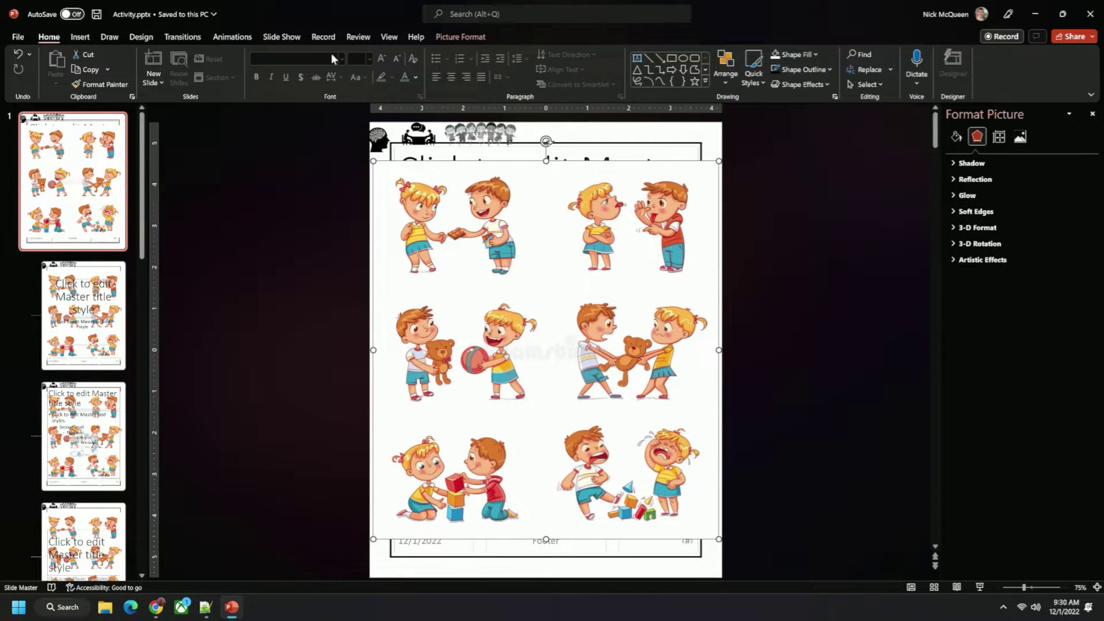
pyautogui.click(462, 37)
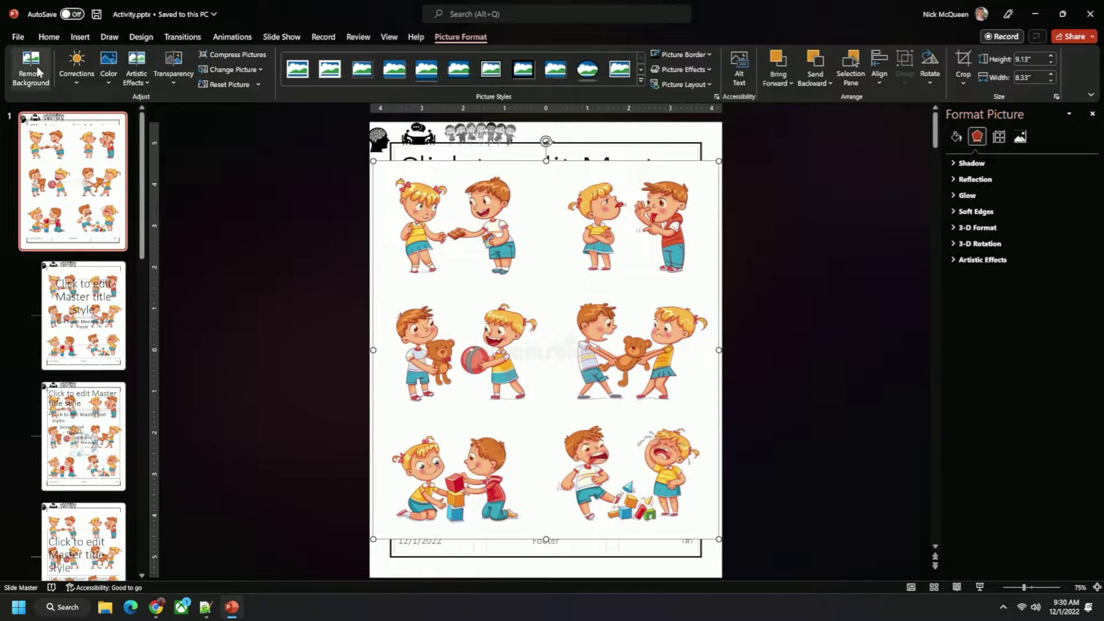
pyautogui.click(32, 68)
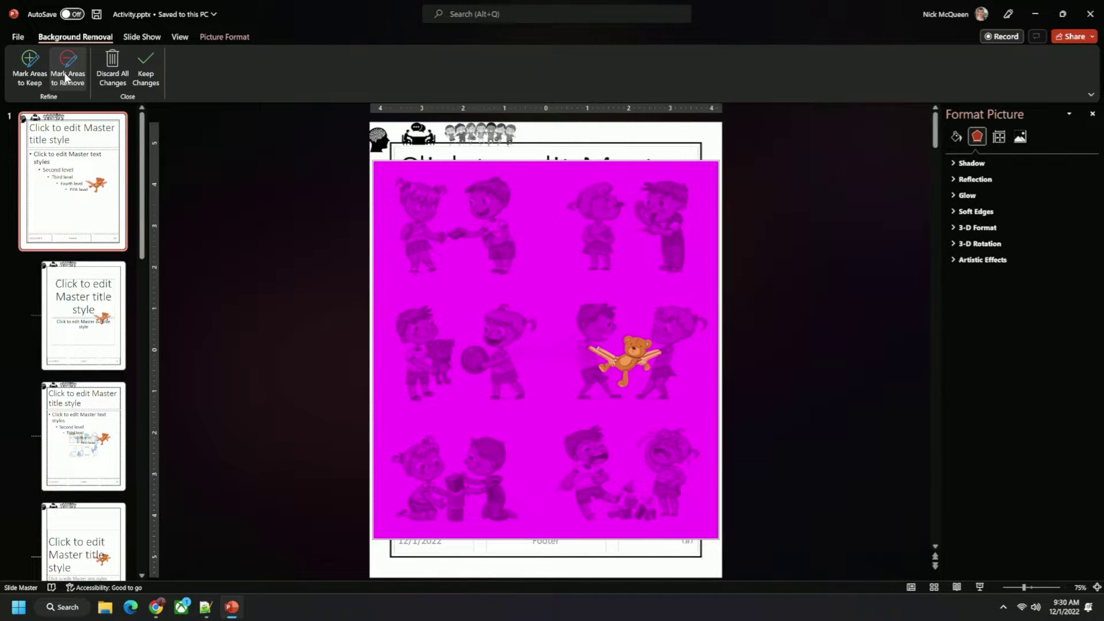
# Step: Try to preserve the two children sharing chocolate in the background removal by marking areas to keep, and delete the picture
pyautogui.click(29, 69)
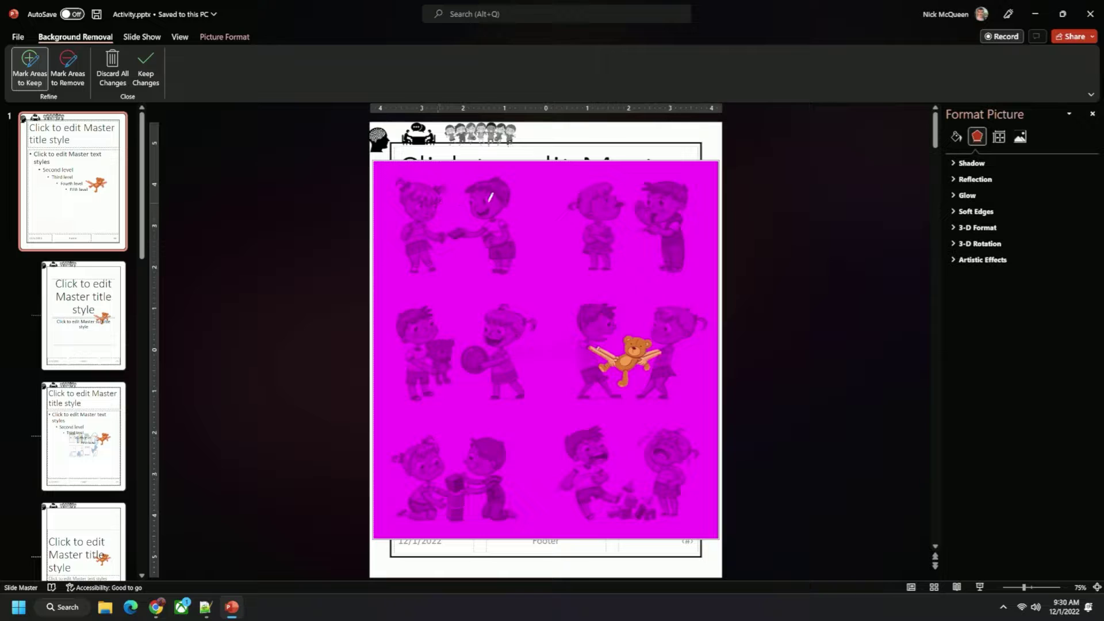
pyautogui.click(488, 200)
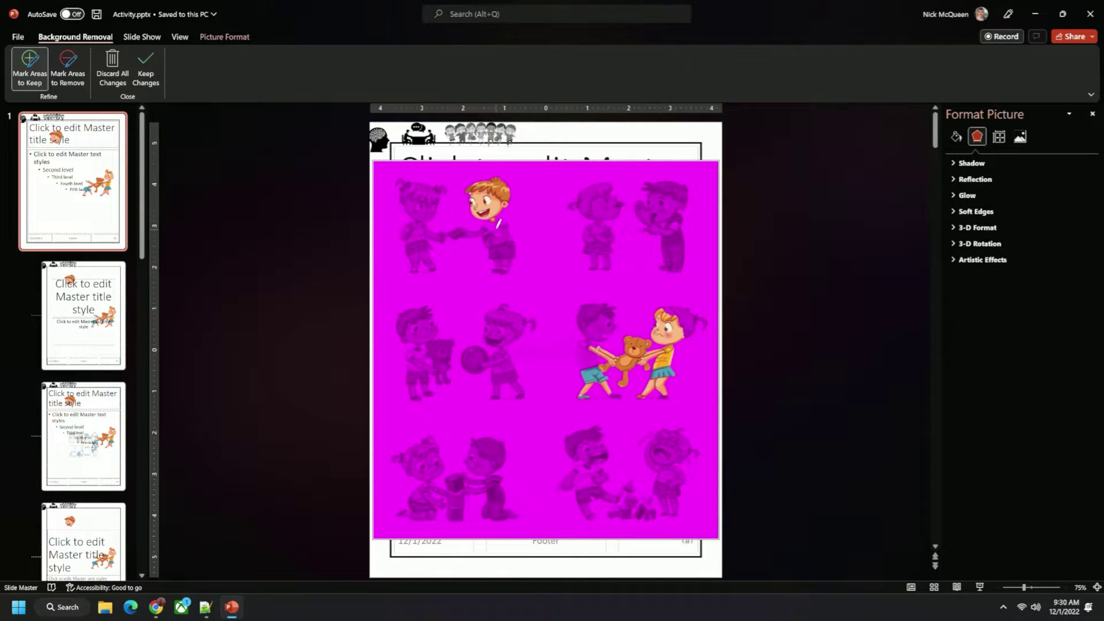
pyautogui.click(498, 223)
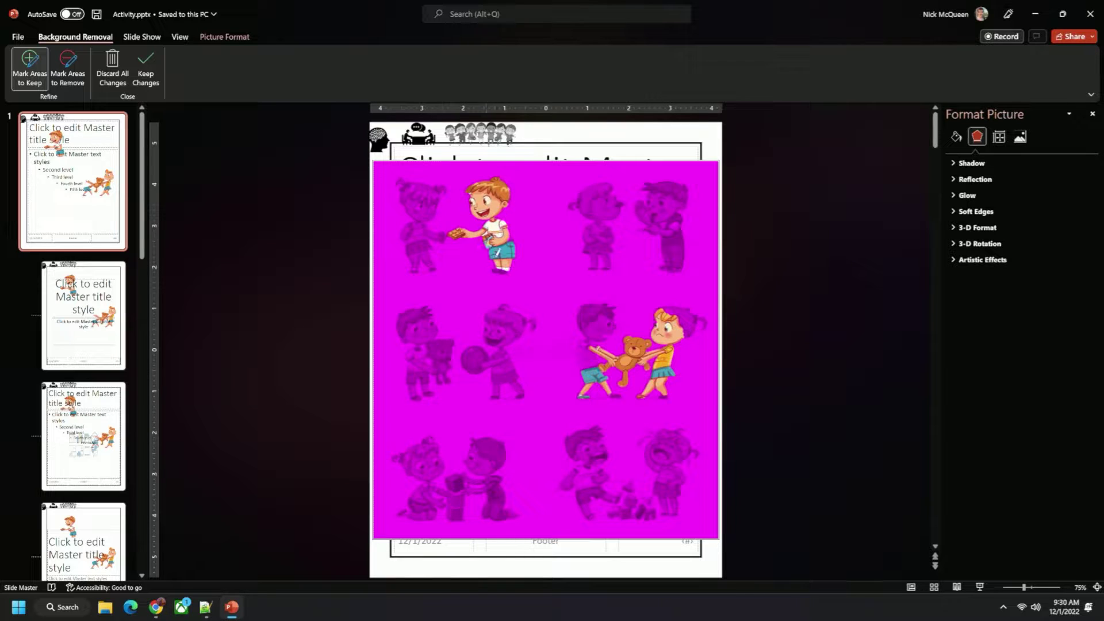
pyautogui.click(499, 264)
pyautogui.hotkey('ctrl', 'z')
pyautogui.click(425, 241)
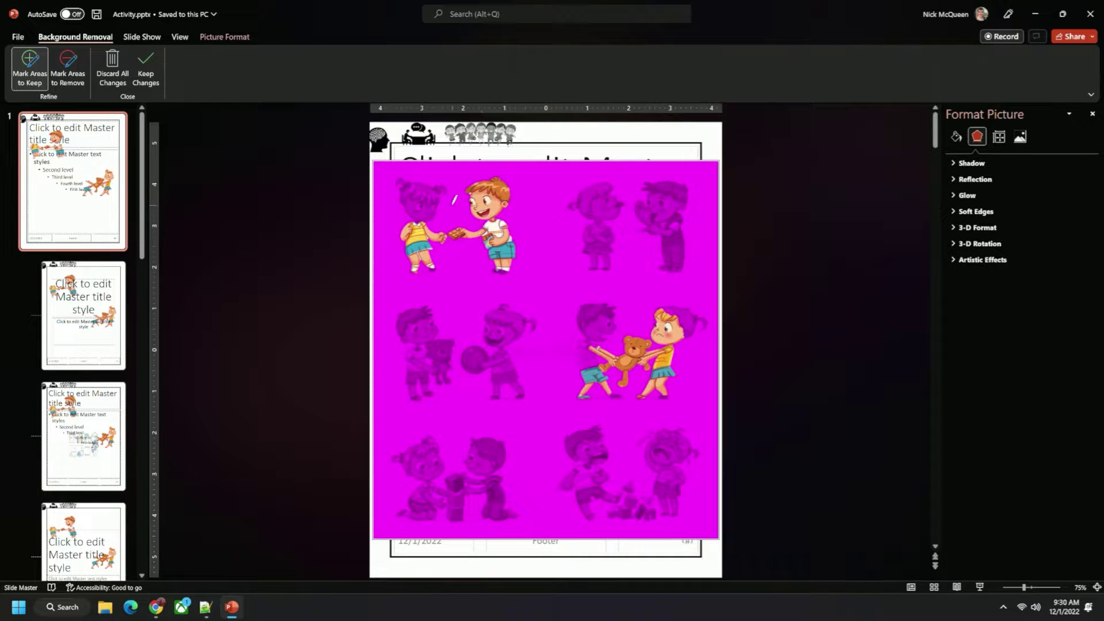
pyautogui.click(425, 190)
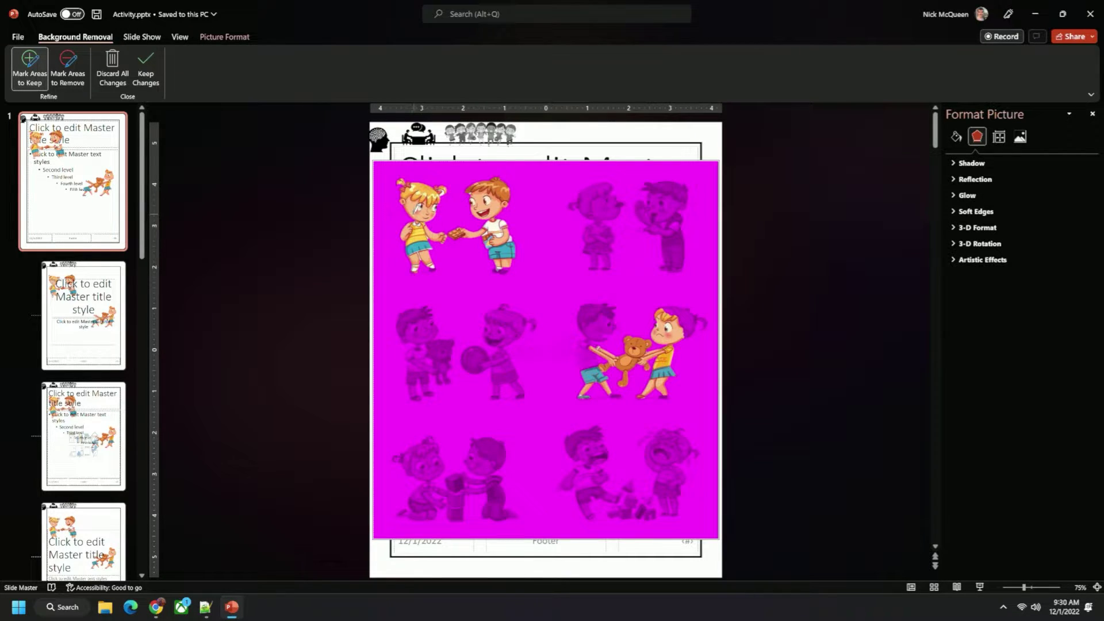
pyautogui.press('Escape')
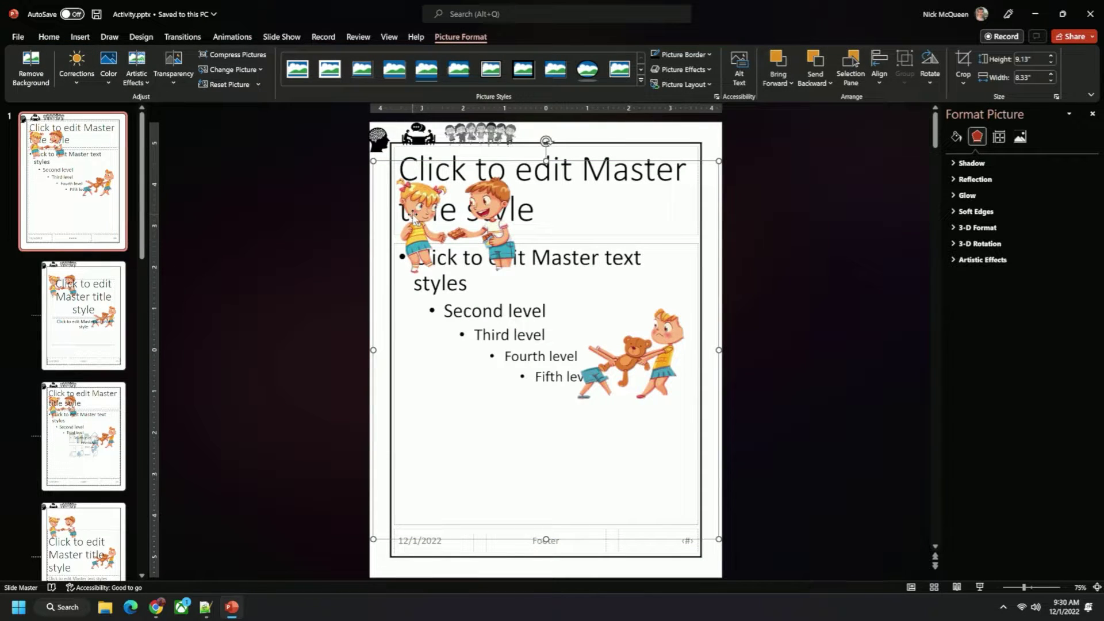
pyautogui.press('Delete')
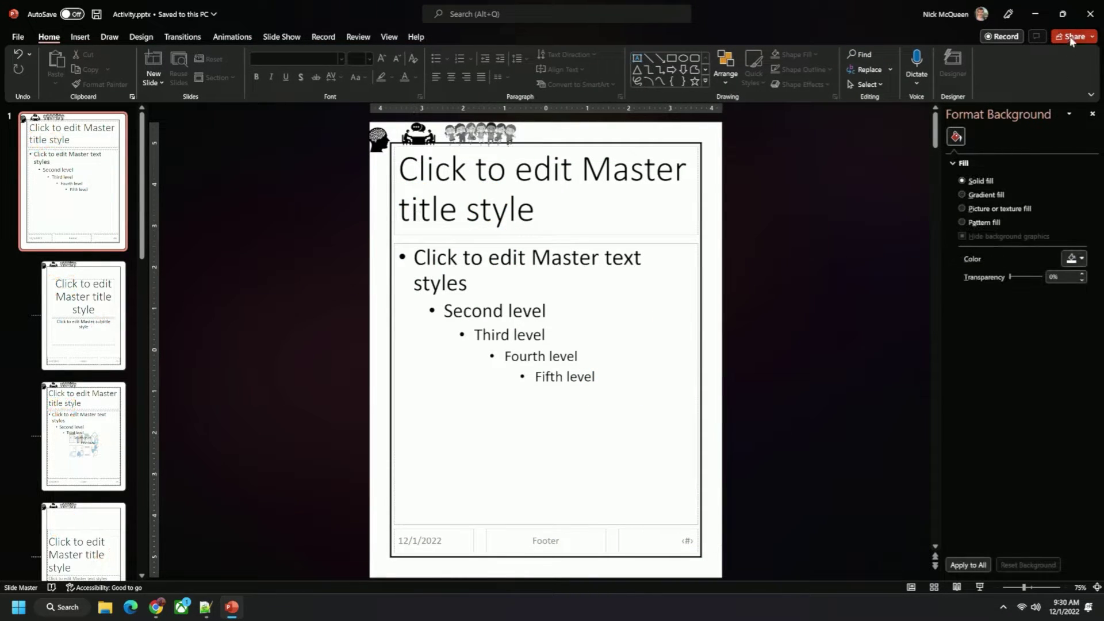
# Step: Open Engaging Activity.pptx from the desktop and show its top-level slide master
pyautogui.click(1035, 14)
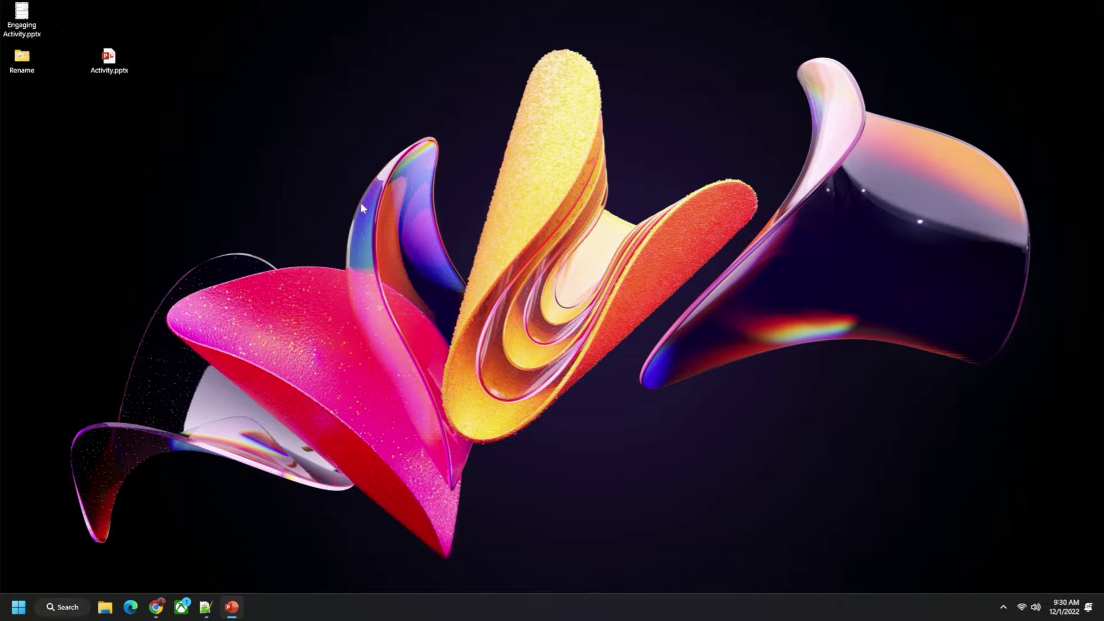
pyautogui.doubleClick(23, 23)
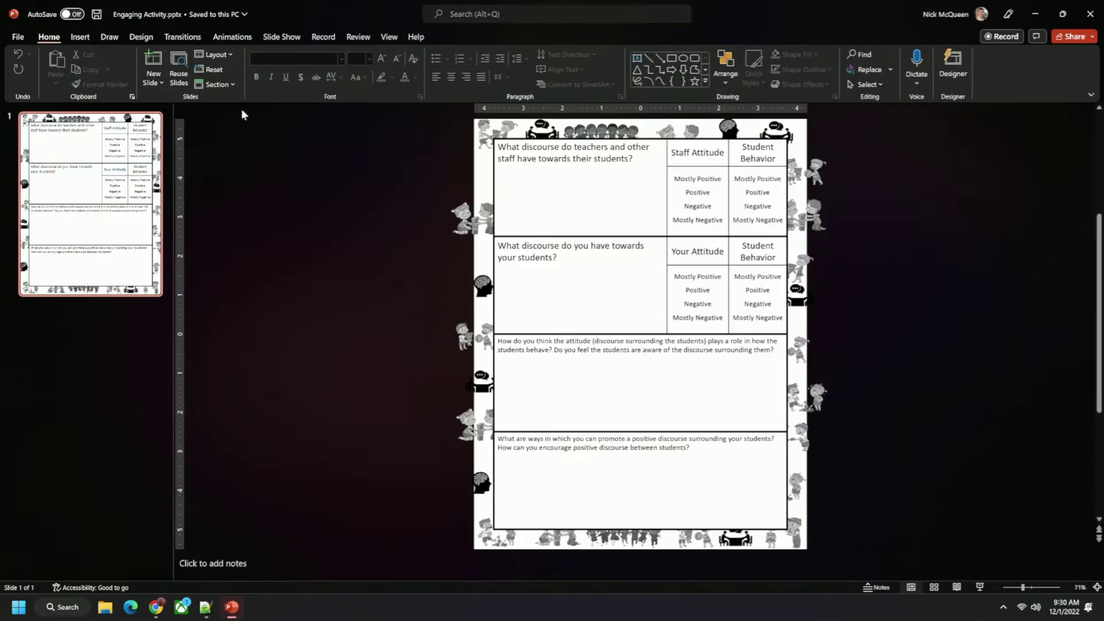
pyautogui.click(390, 37)
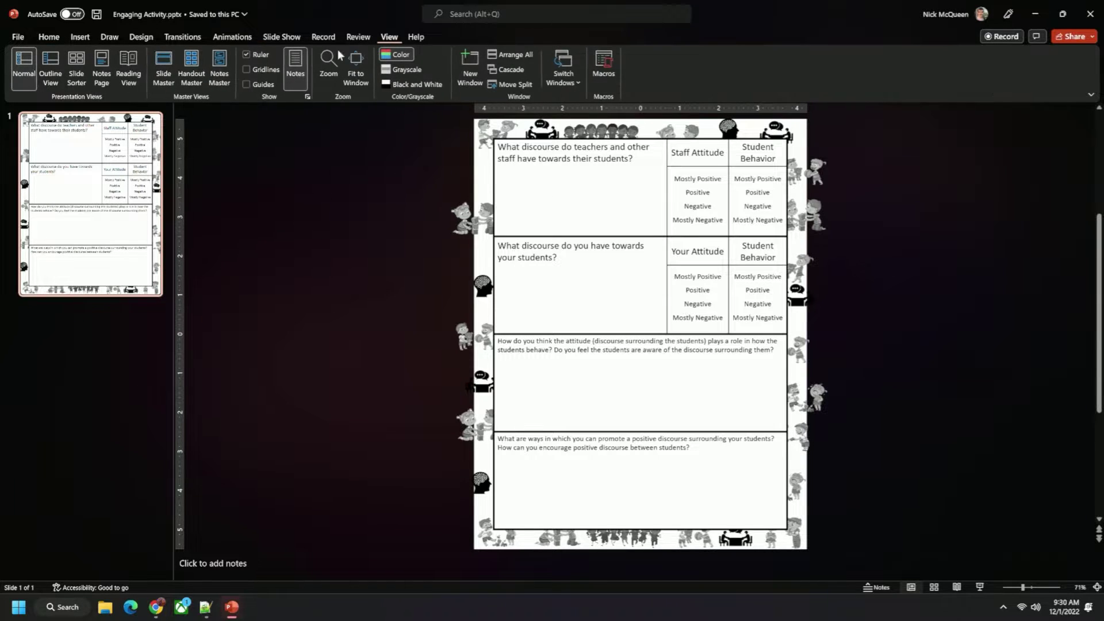
pyautogui.click(163, 72)
pyautogui.scroll(3, 114, 171)
pyautogui.click(114, 172)
# Step: Copy the greyscale picture of two children building a block tower from the slide master's margin
pyautogui.click(483, 136)
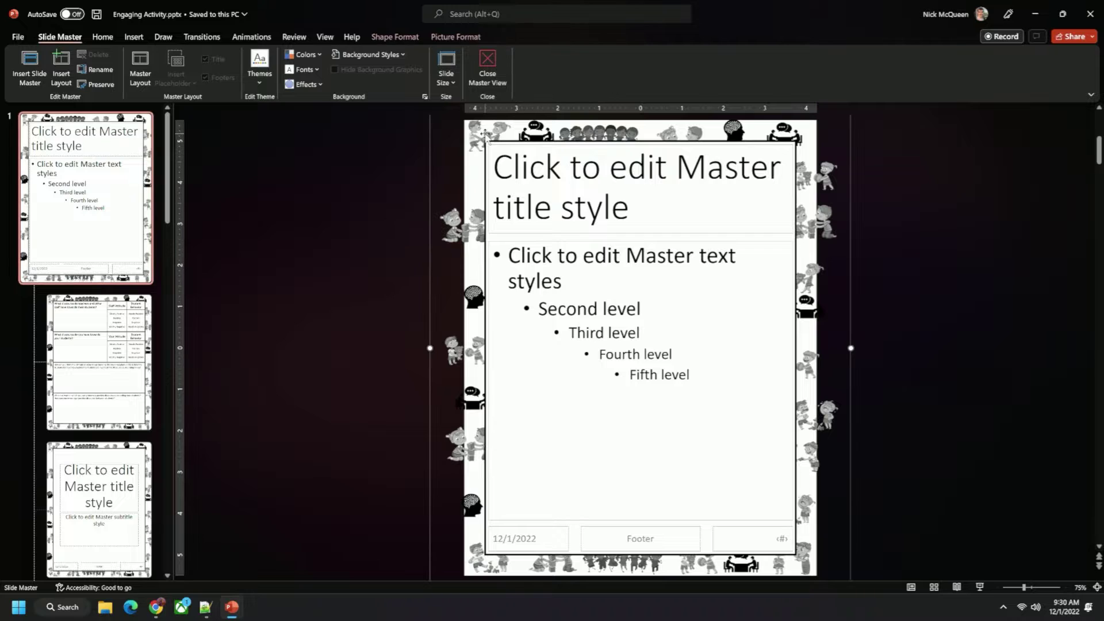
pyautogui.click(450, 219)
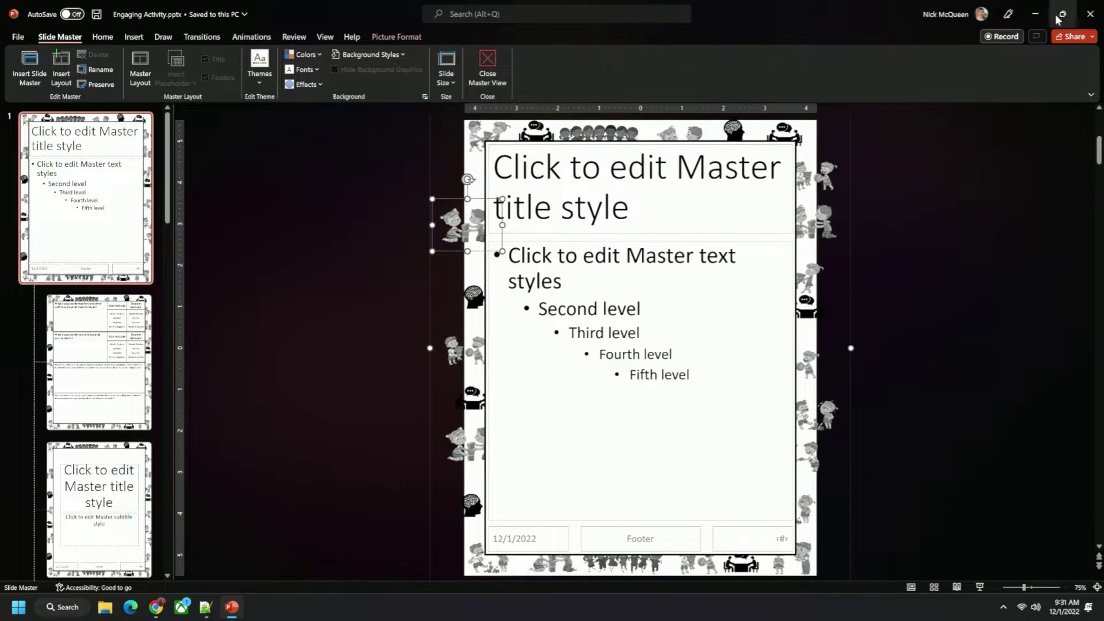
pyautogui.click(1036, 14)
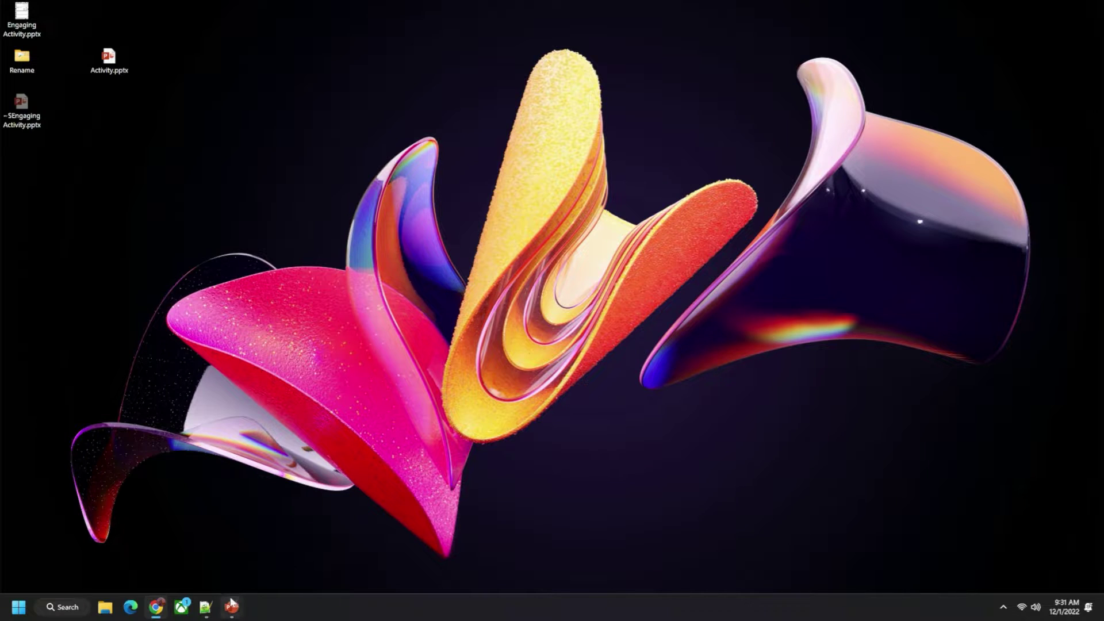
# Step: Close Engaging Activity.pptx and paste the copied block tower picture at the left page margin of the slide master in Activity.pptx
pyautogui.moveTo(232, 605)
pyautogui.moveTo(270, 558)
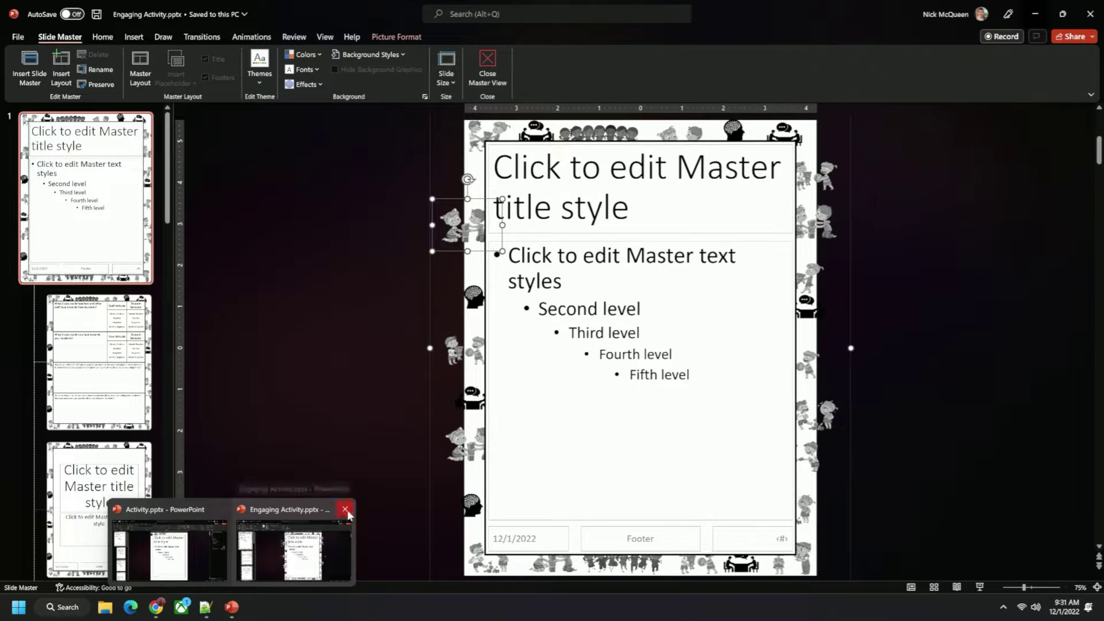
pyautogui.click(347, 510)
pyautogui.click(258, 542)
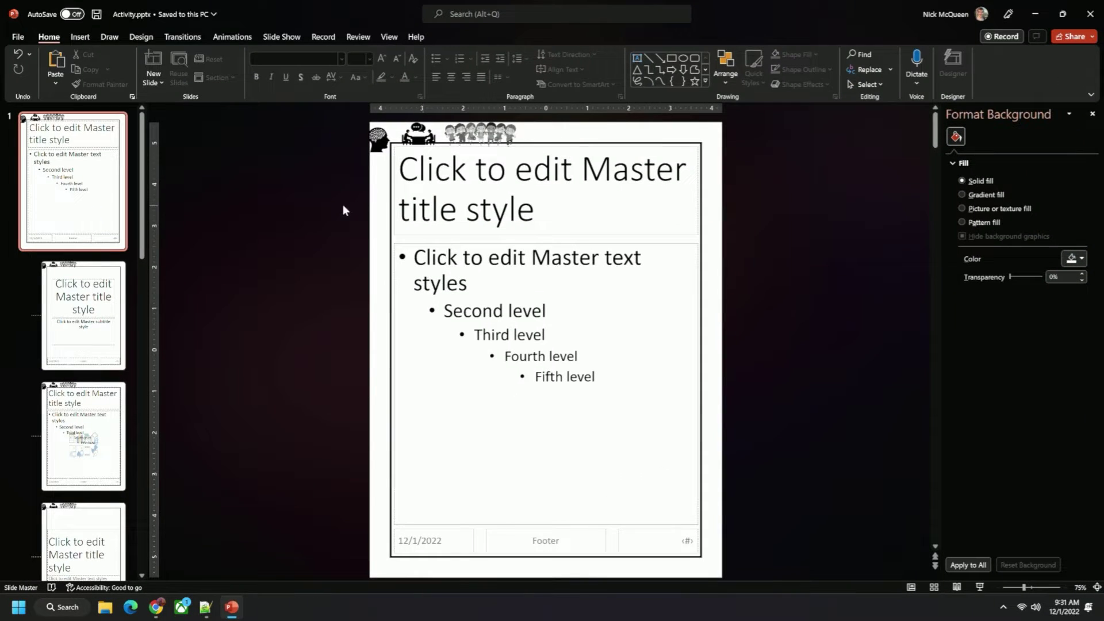
pyautogui.hotkey('ctrl', 'v')
pyautogui.moveTo(362, 230)
pyautogui.mouseDown()
pyautogui.moveTo(304, 217)
pyautogui.moveTo(338, 193)
pyautogui.moveTo(557, 182)
pyautogui.moveTo(549, 151)
pyautogui.moveTo(419, 209)
pyautogui.moveTo(354, 217)
pyautogui.mouseUp()
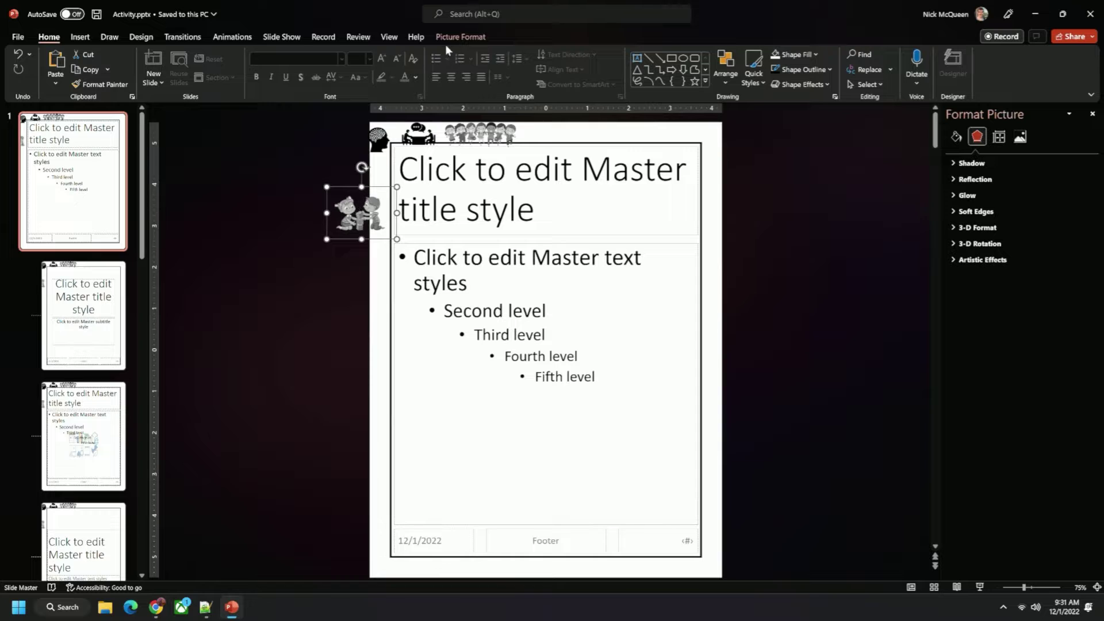
# Step: Examine the colour saturation, background removal and crop area of the block tower picture
pyautogui.click(461, 37)
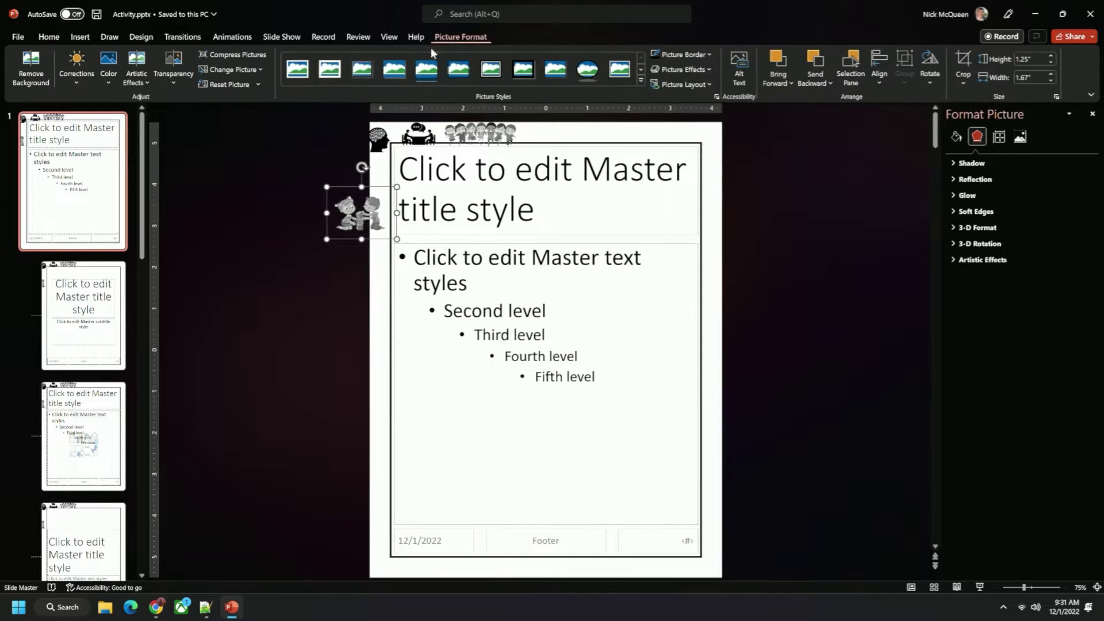
pyautogui.click(109, 80)
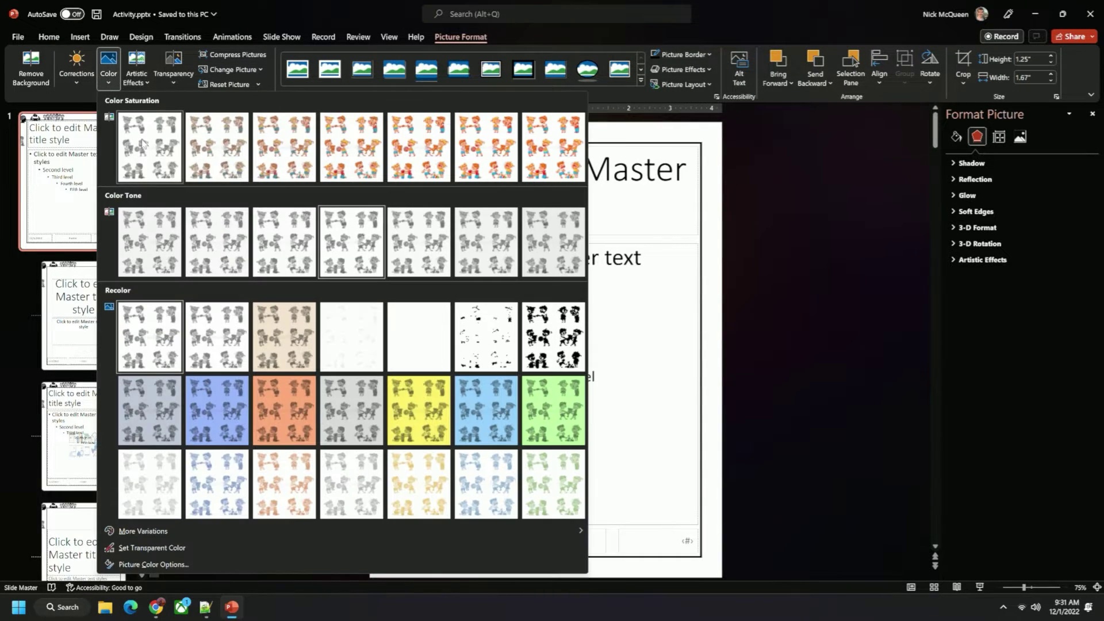
pyautogui.click(132, 126)
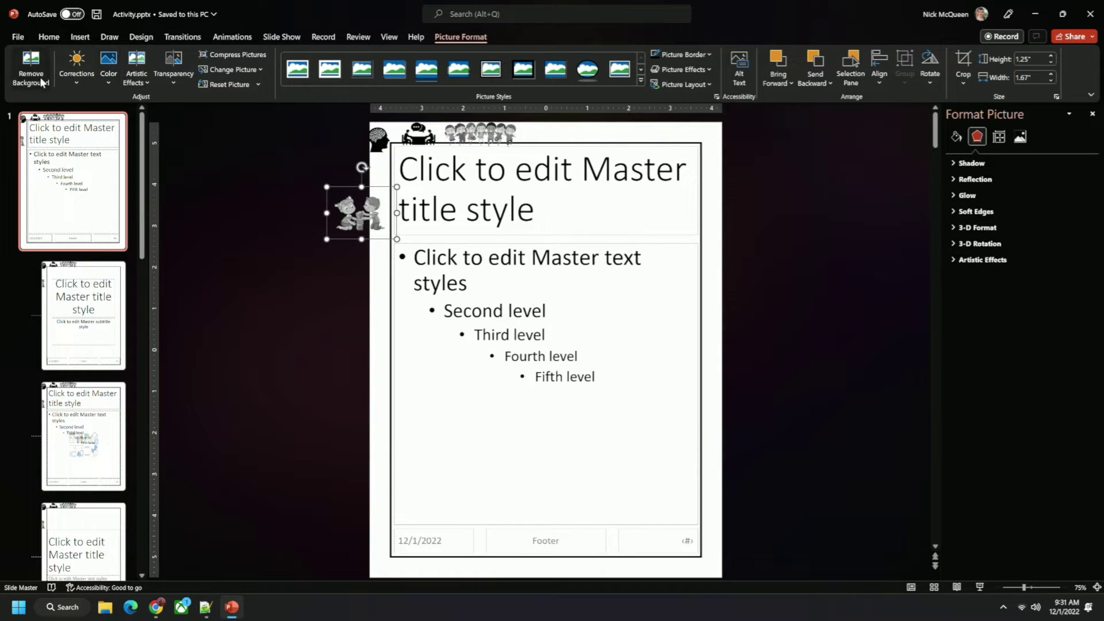
pyautogui.click(31, 69)
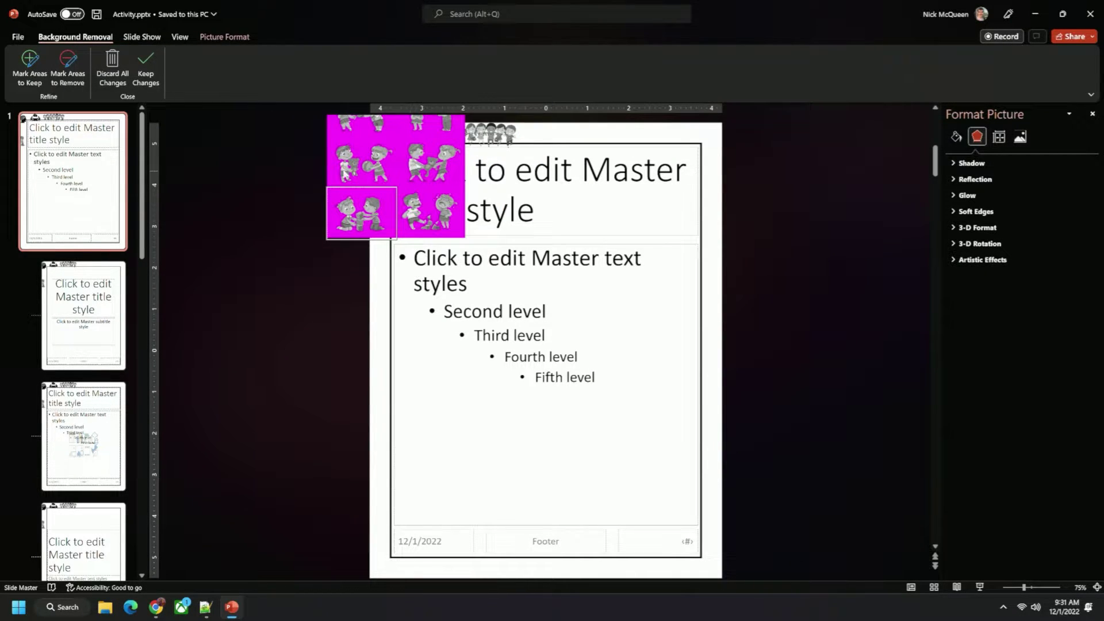
pyautogui.click(271, 176)
pyautogui.click(364, 206)
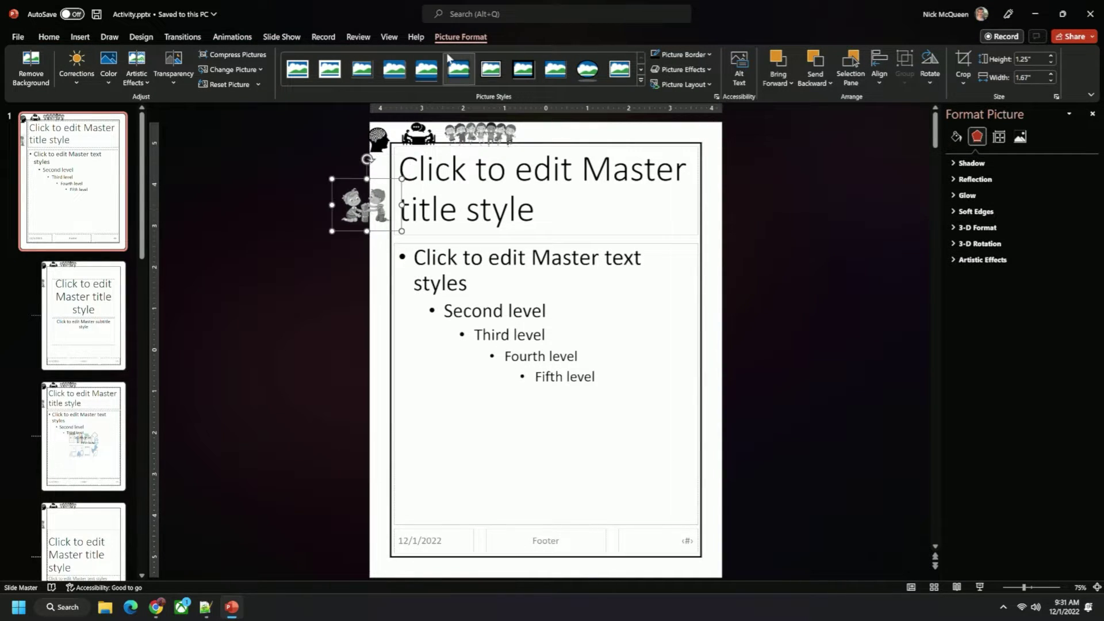
pyautogui.click(964, 68)
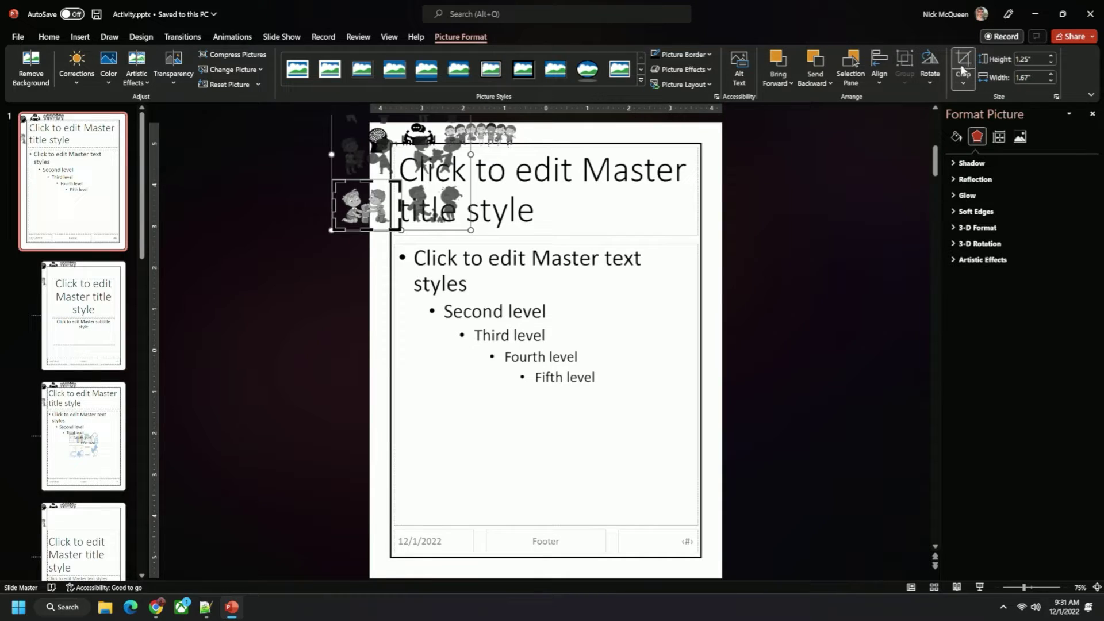
pyautogui.click(285, 209)
# Step: Move the block tower picture into the top margin beside the row of children, and place a duplicate to its right
pyautogui.moveTo(364, 206); pyautogui.dragTo(554, 138)
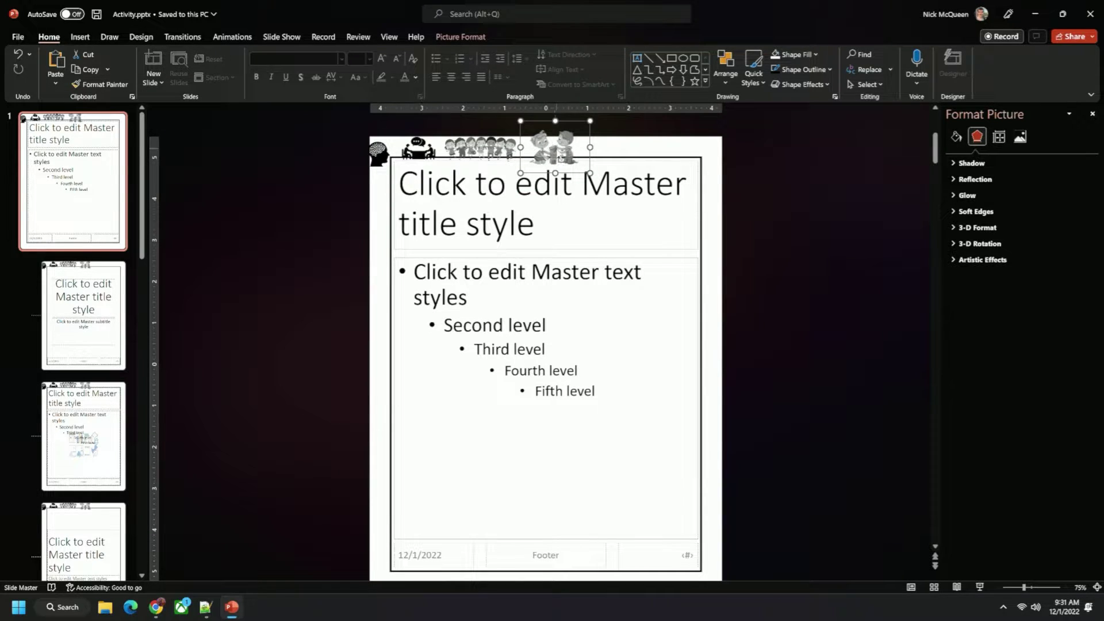
pyautogui.hotkey('ctrl', 'v')
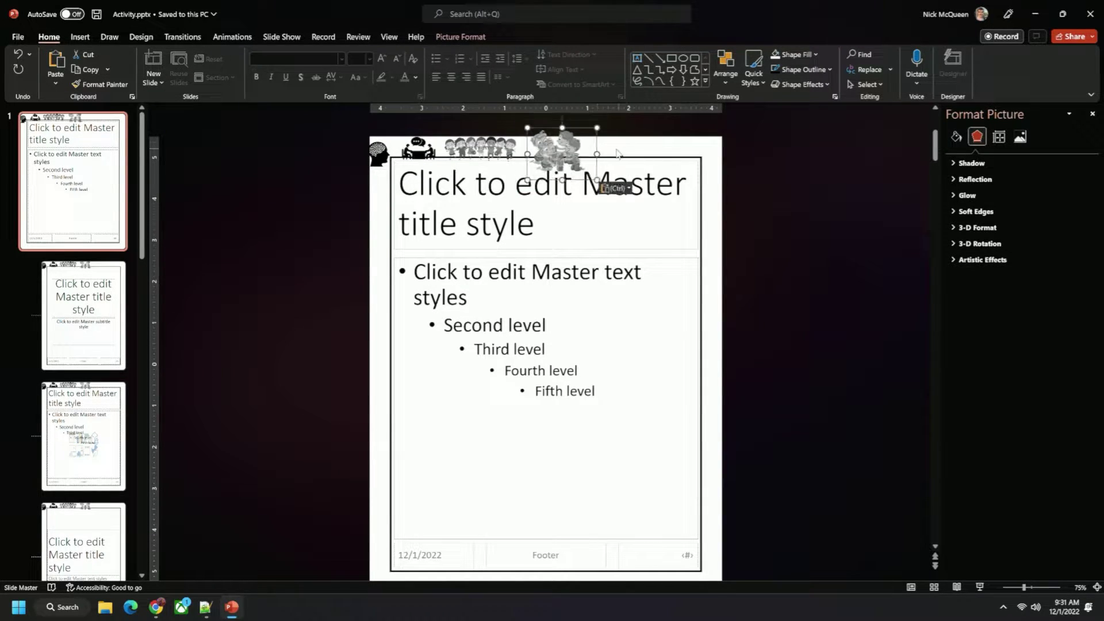
pyautogui.moveTo(570, 155); pyautogui.dragTo(636, 144)
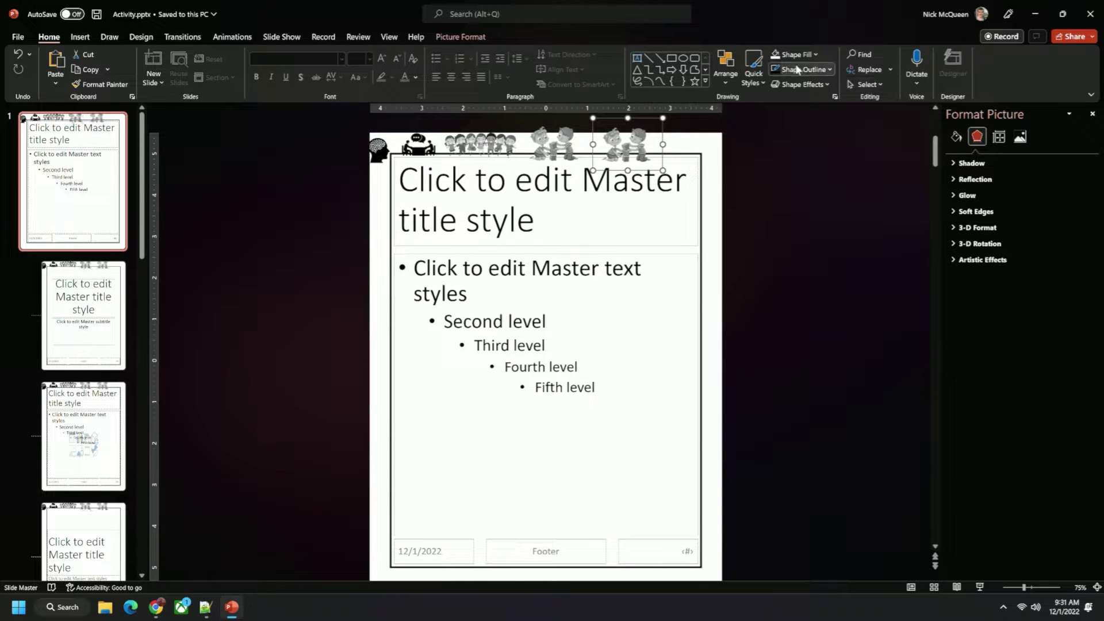
# Step: Shift the image inside the duplicate's crop frame to show the pair with the knocked-over blocks
pyautogui.click(460, 37)
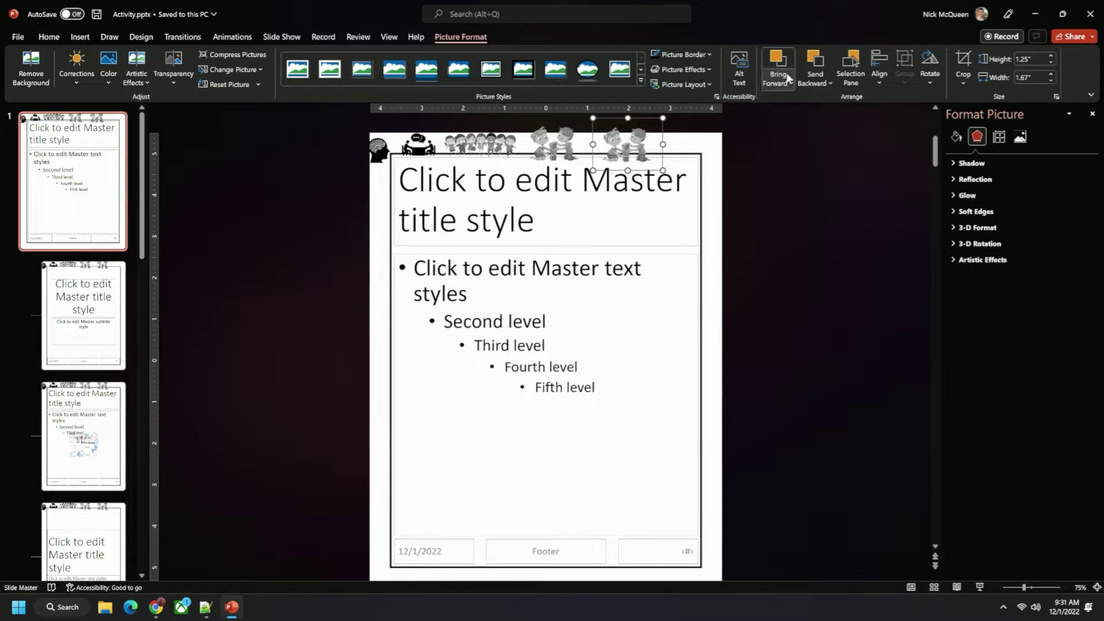
pyautogui.click(956, 63)
pyautogui.moveTo(700, 149); pyautogui.dragTo(633, 150)
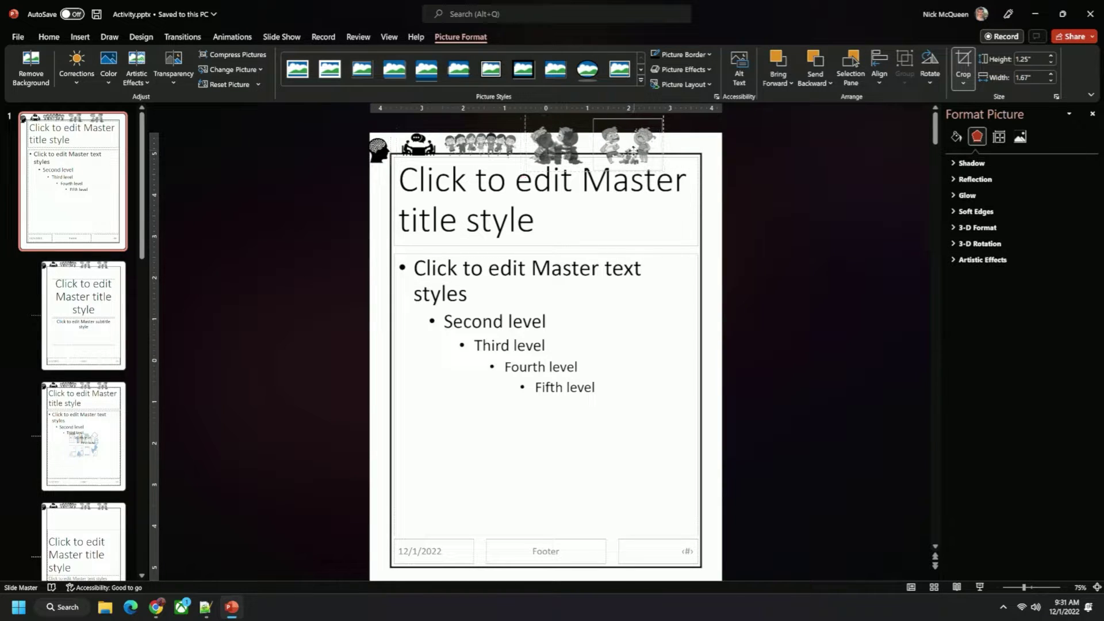
pyautogui.click(758, 159)
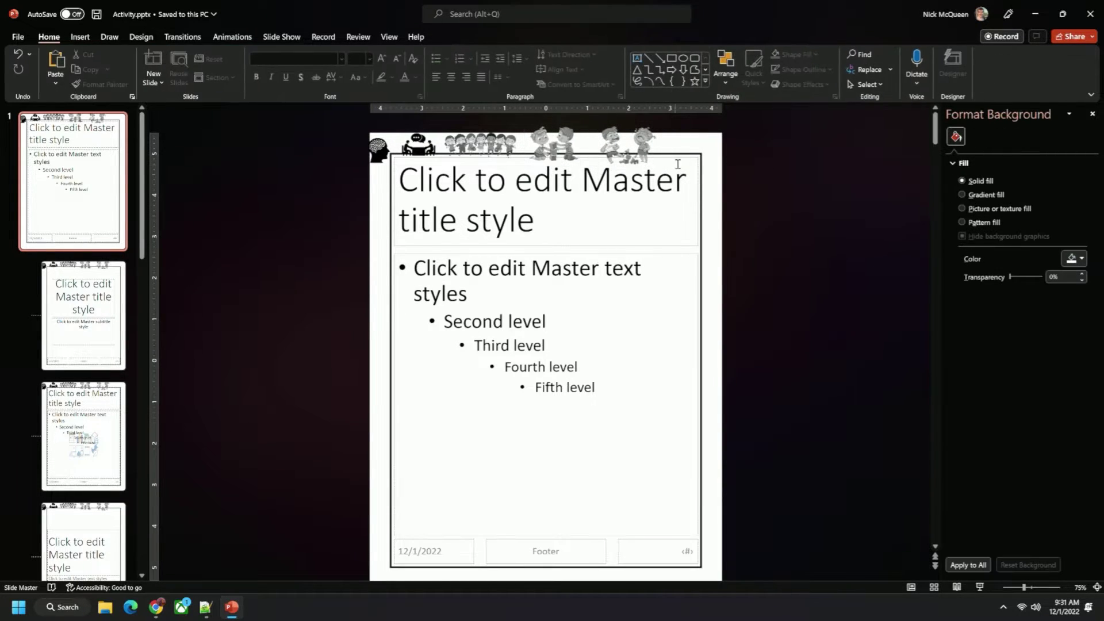
# Step: Place a duplicate of the knocked-over blocks picture in the upper-right page corner and shift its cropped image to show the middle-right pair of children
pyautogui.click(644, 155)
pyautogui.moveTo(644, 155); pyautogui.dragTo(719, 159)
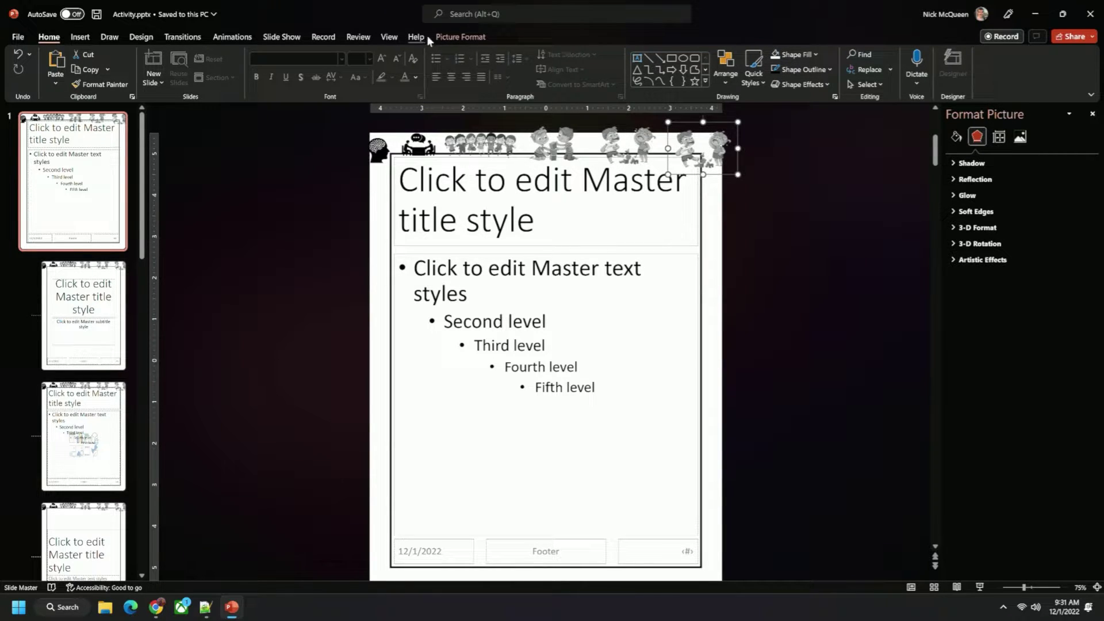
pyautogui.click(460, 36)
pyautogui.click(963, 68)
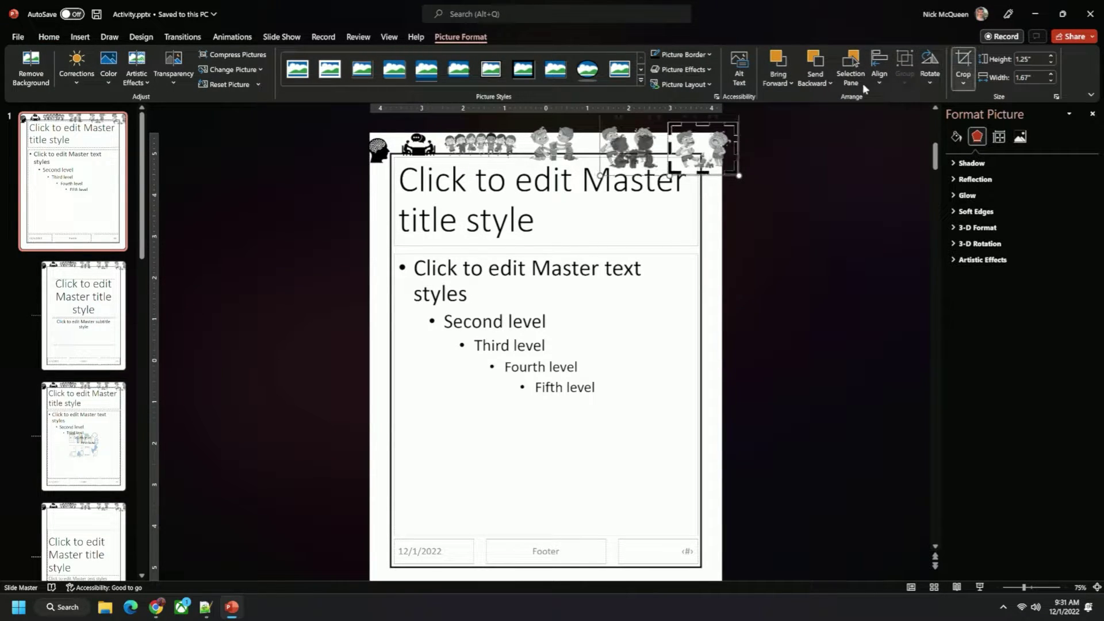
pyautogui.moveTo(645, 187); pyautogui.dragTo(647, 199)
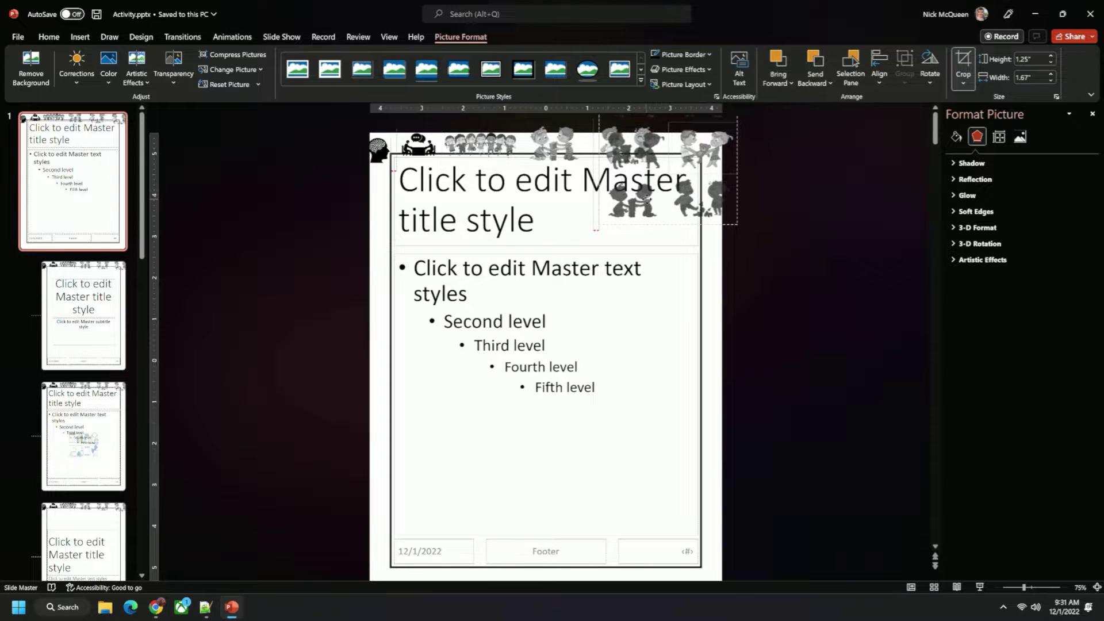
# Step: Duplicate the corner picture further down the right page margin and shift its cropped image to show the middle-left pair with the box and ball
pyautogui.click(718, 165)
pyautogui.moveTo(718, 165); pyautogui.dragTo(709, 223)
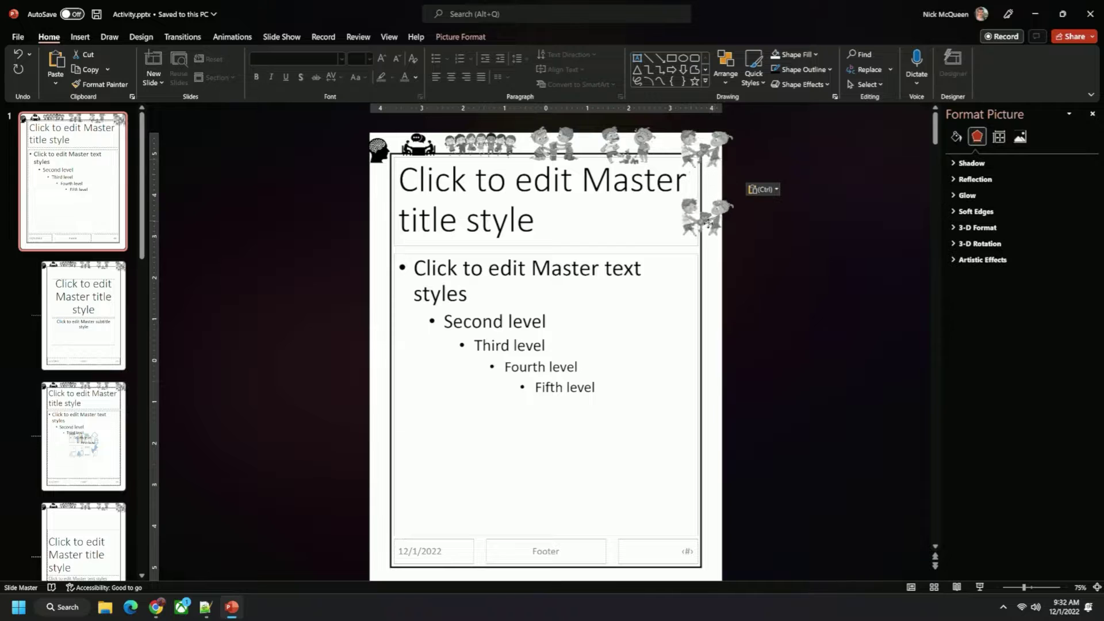
pyautogui.click(708, 223)
pyautogui.click(476, 37)
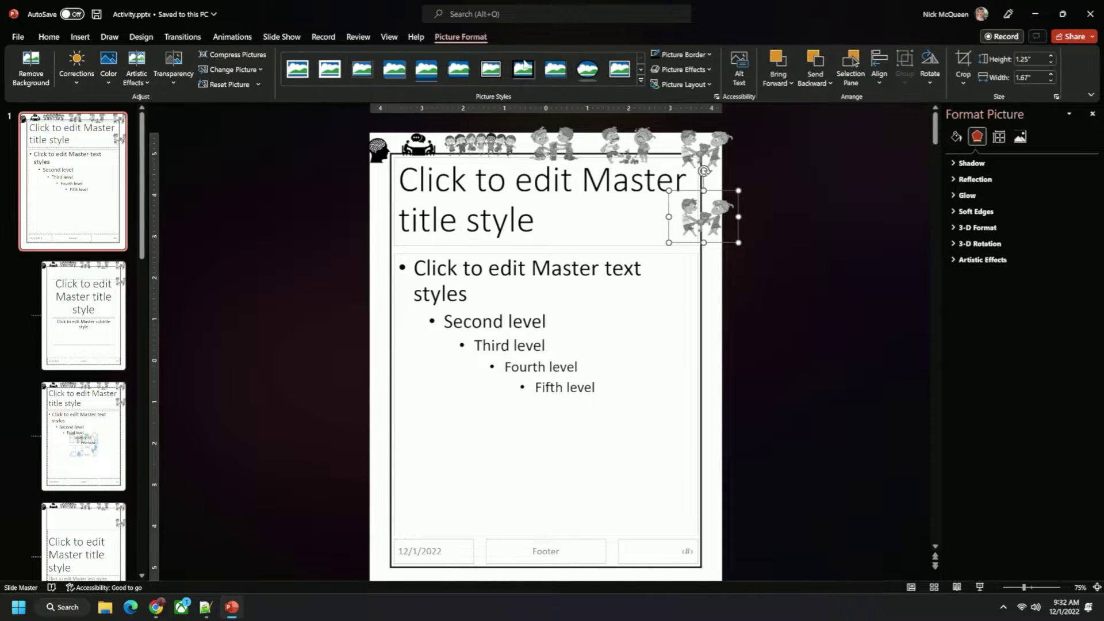
pyautogui.click(957, 65)
pyautogui.moveTo(630, 222); pyautogui.dragTo(697, 219)
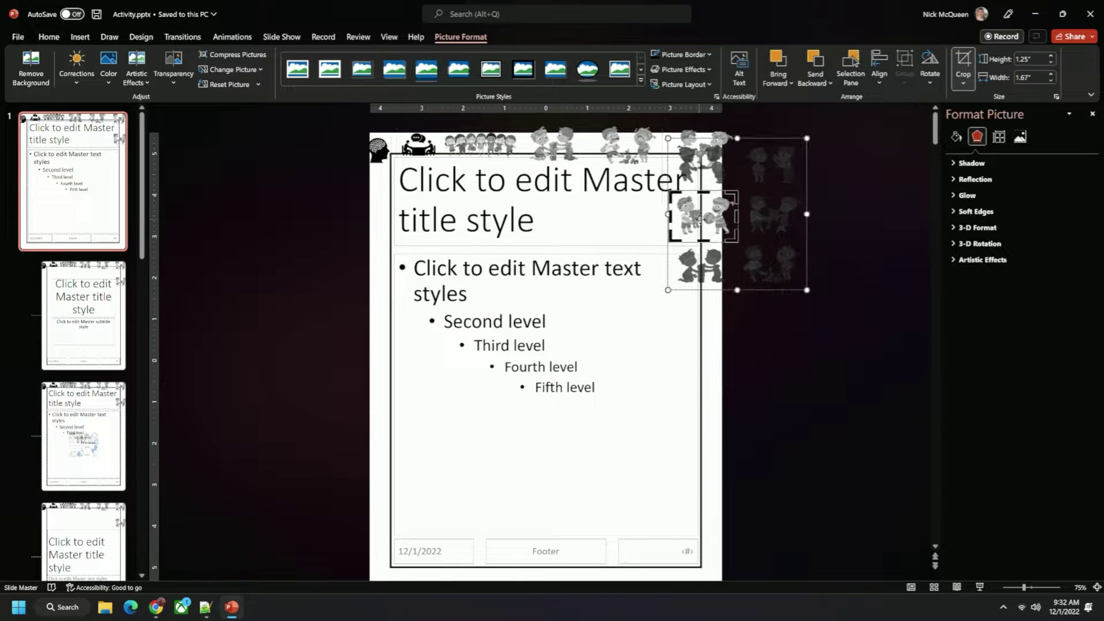
pyautogui.click(806, 348)
# Step: Duplicate the box-and-ball pair below itself in the right page margin and shift its cropped image to show the upper-left pair
pyautogui.click(714, 190)
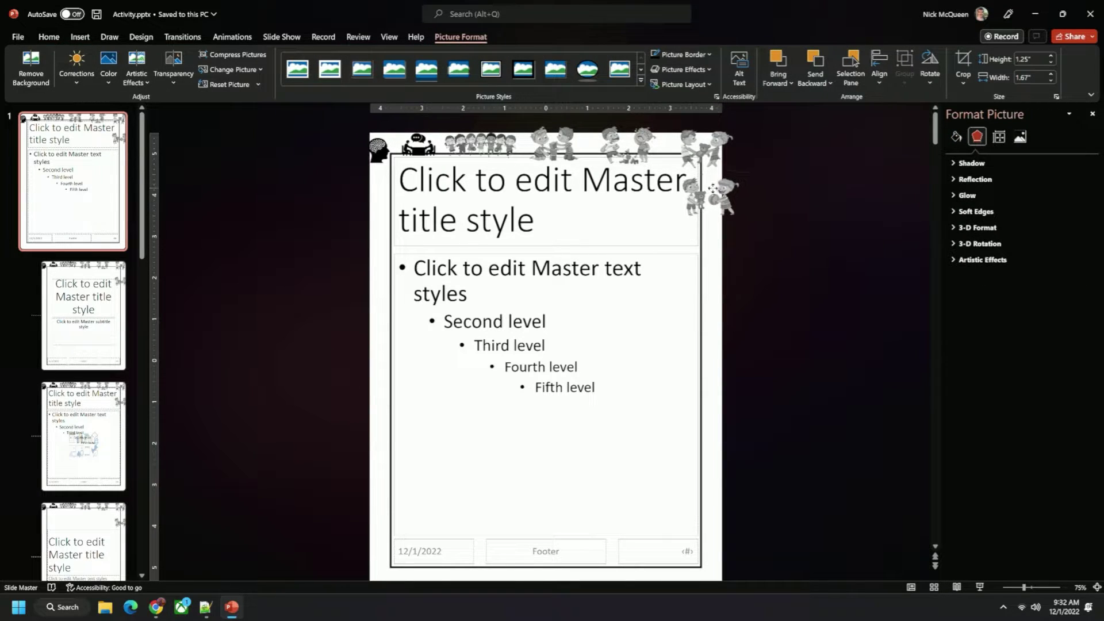
pyautogui.moveTo(710, 204); pyautogui.dragTo(711, 271)
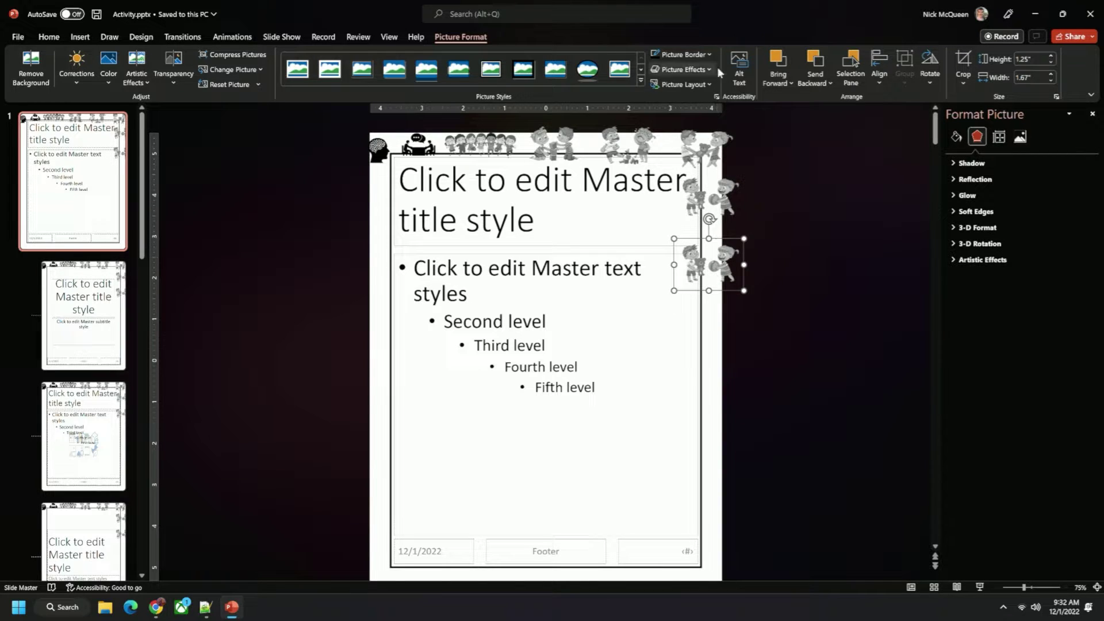
pyautogui.click(961, 69)
pyautogui.moveTo(712, 266); pyautogui.dragTo(709, 323)
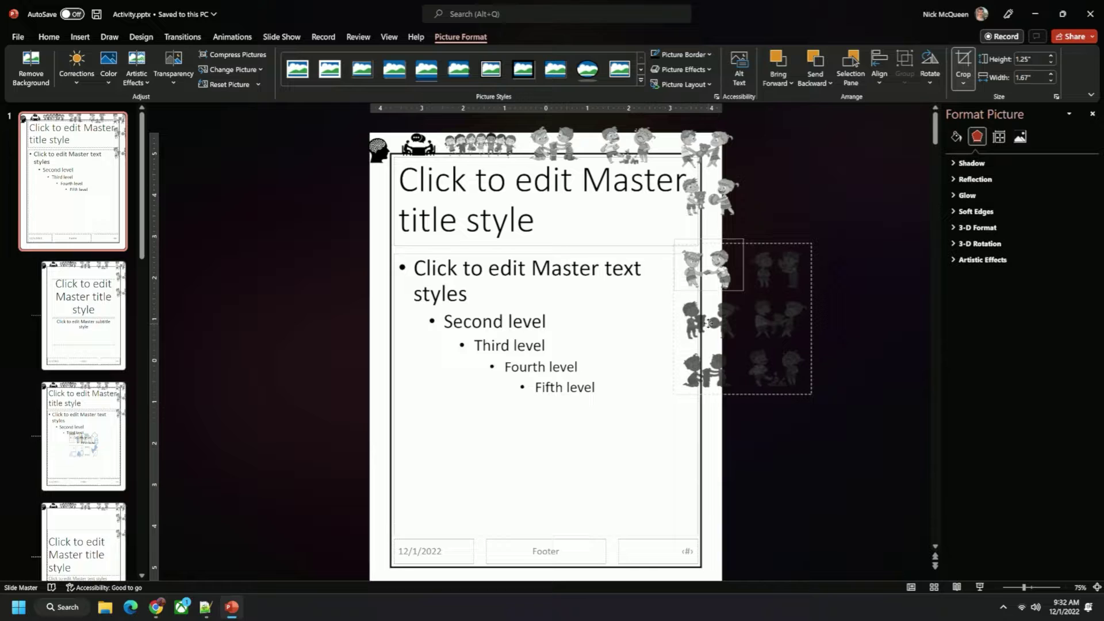
pyautogui.click(864, 286)
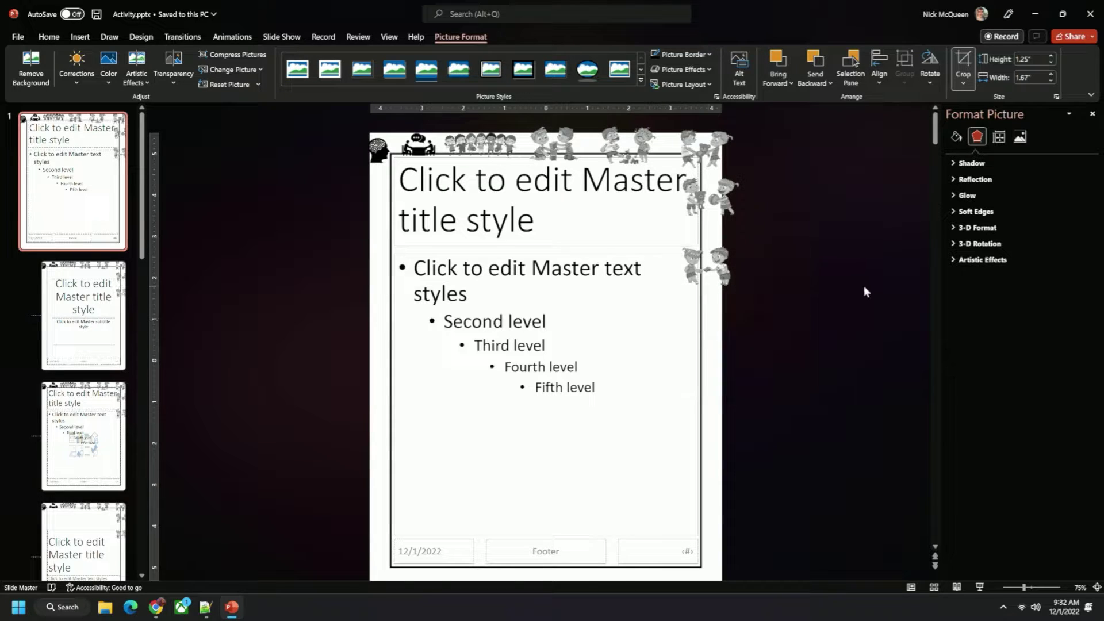
# Step: Place a fourth picture copy lower in the right page margin, with its cropped image shifted to show the upper-right pair
pyautogui.click(733, 267)
pyautogui.moveTo(733, 266); pyautogui.dragTo(722, 348)
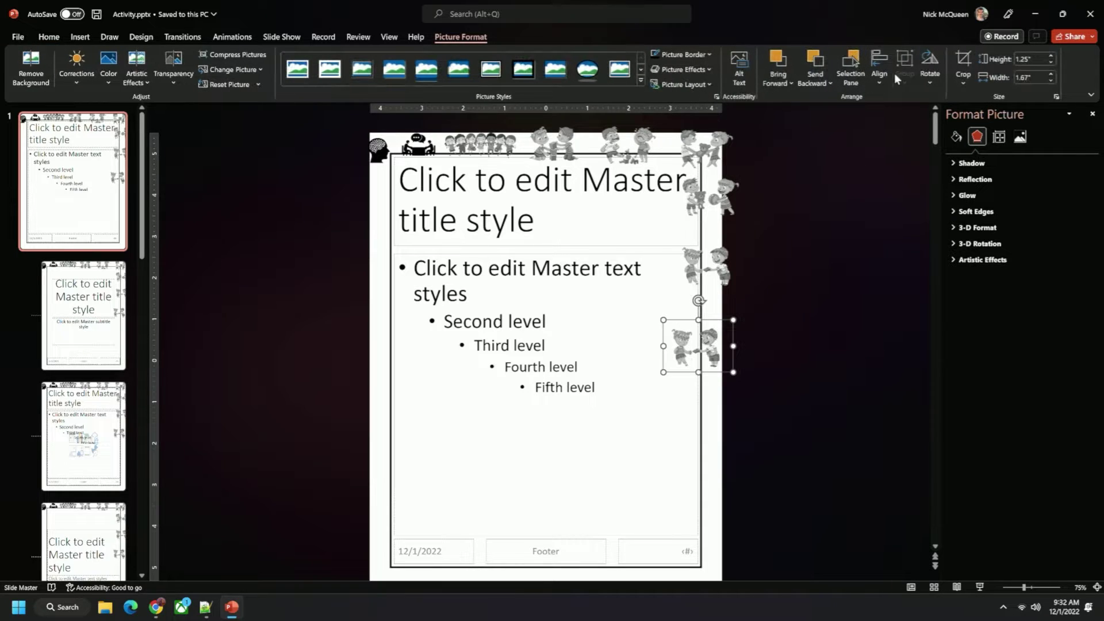
pyautogui.click(963, 69)
pyautogui.moveTo(764, 372); pyautogui.dragTo(735, 335)
pyautogui.click(760, 354)
pyautogui.click(712, 348)
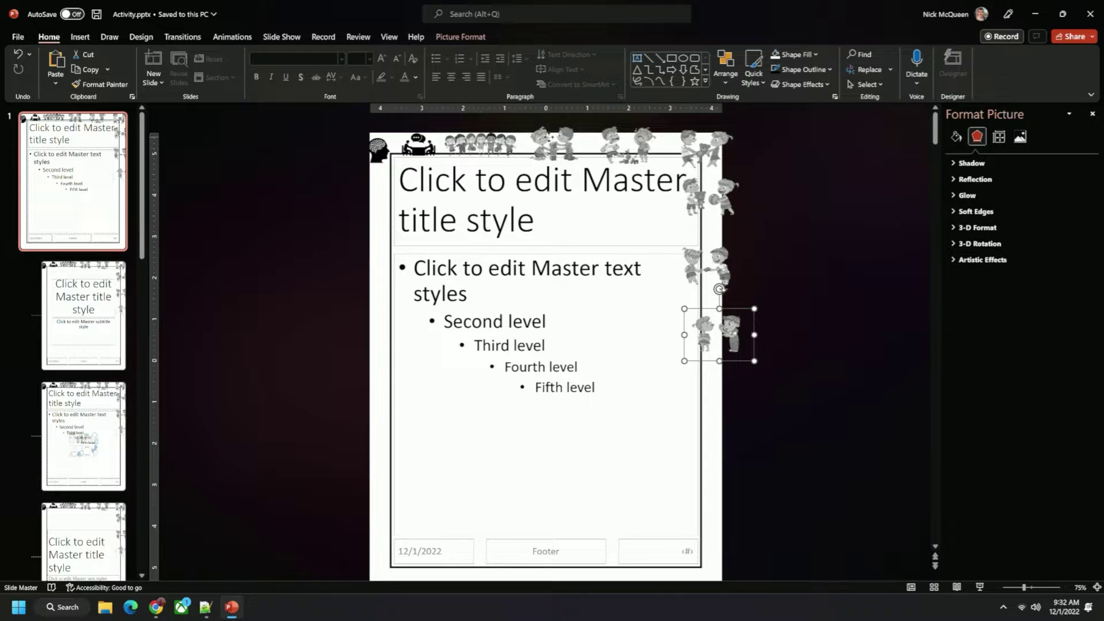
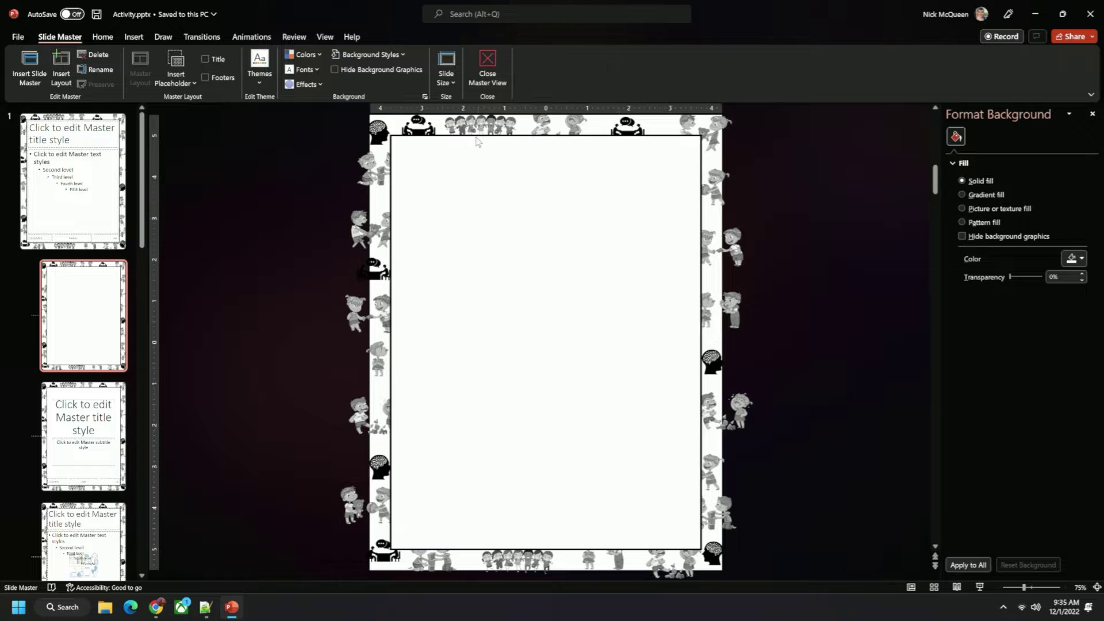
# Step: Leave Slide Master view and replace the existing title slide with a new slide based on the Activity layout
pyautogui.click(482, 75)
pyautogui.click(103, 187)
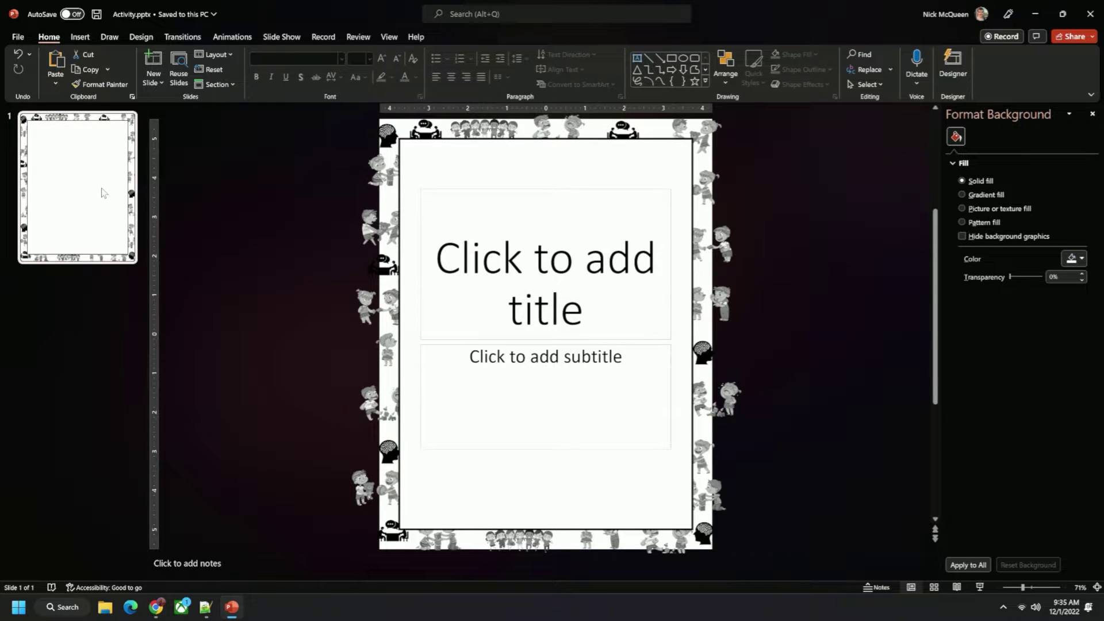
pyautogui.press('Delete')
pyautogui.click(155, 82)
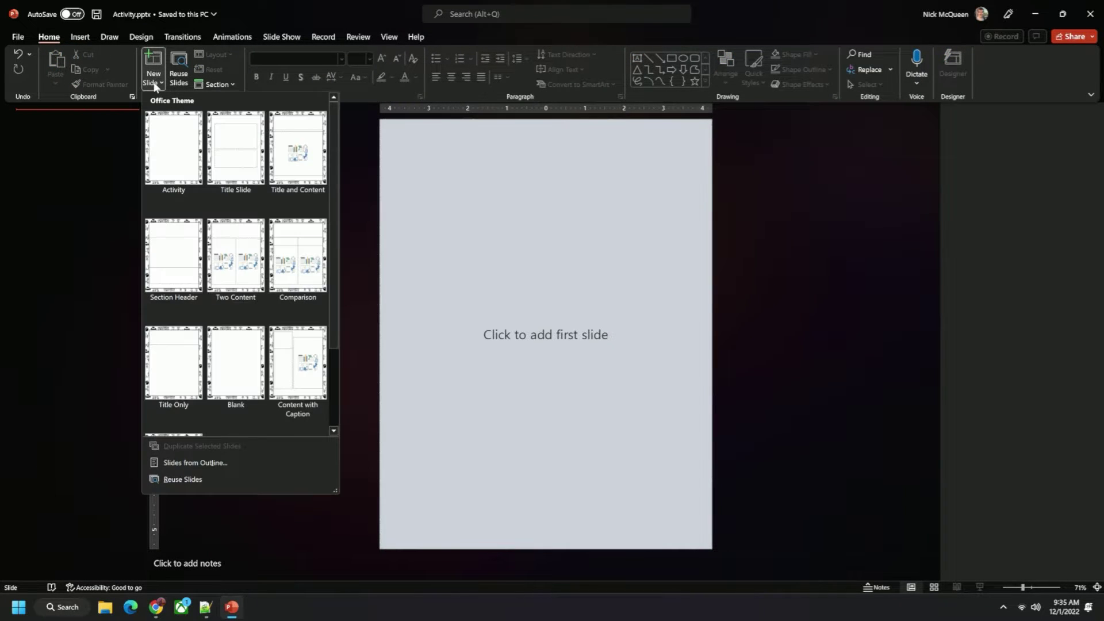
pyautogui.click(172, 165)
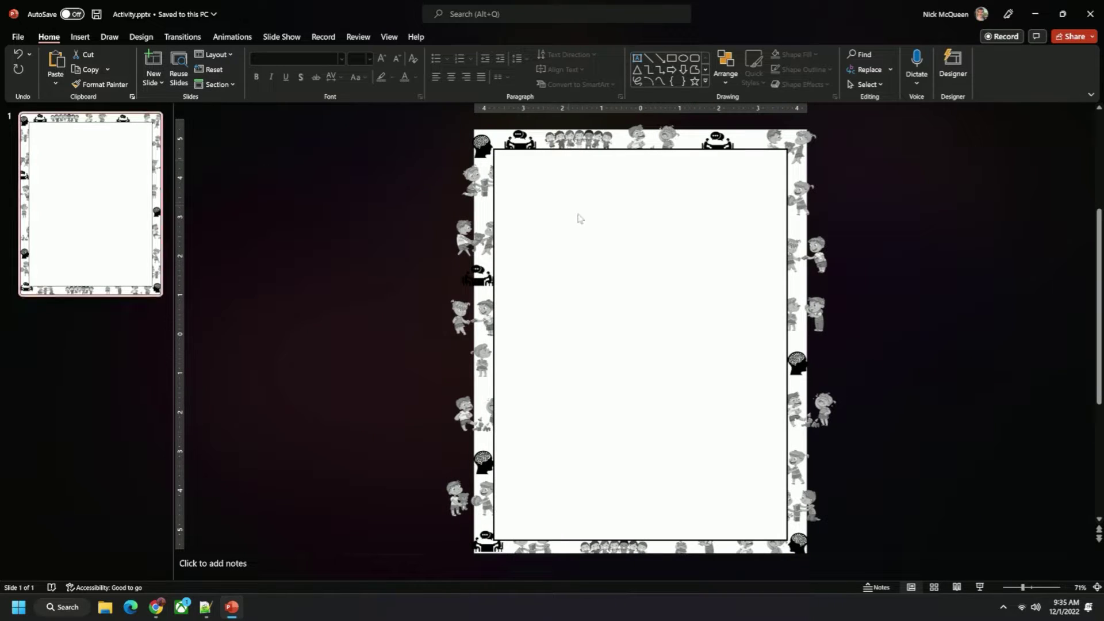
# Step: Reopen the Activity layout in Slide Master view
pyautogui.click(382, 38)
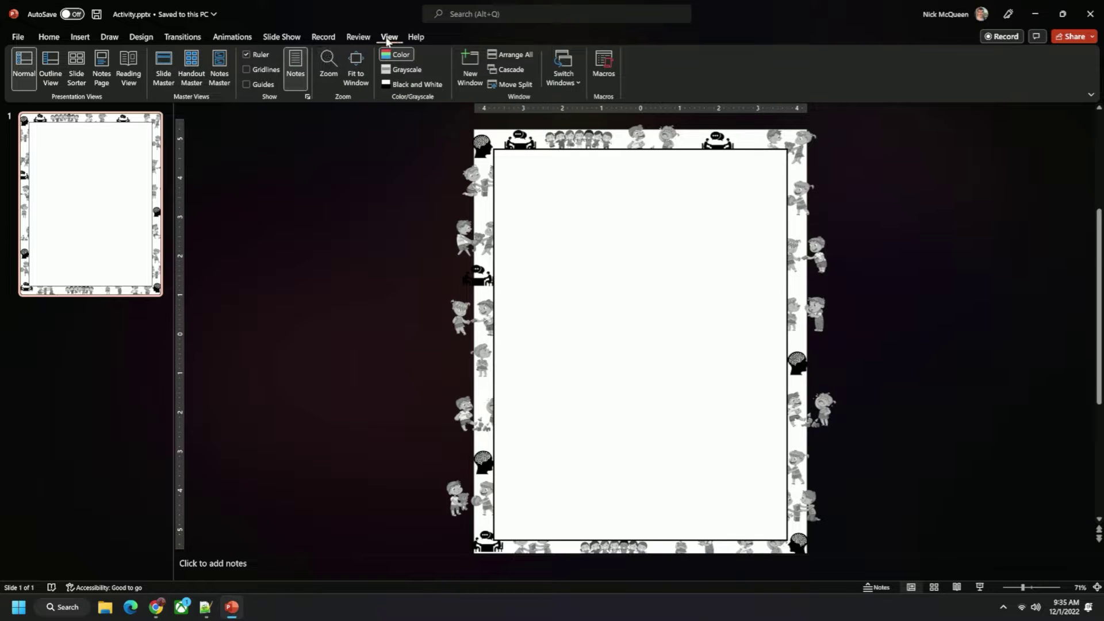
pyautogui.click(164, 80)
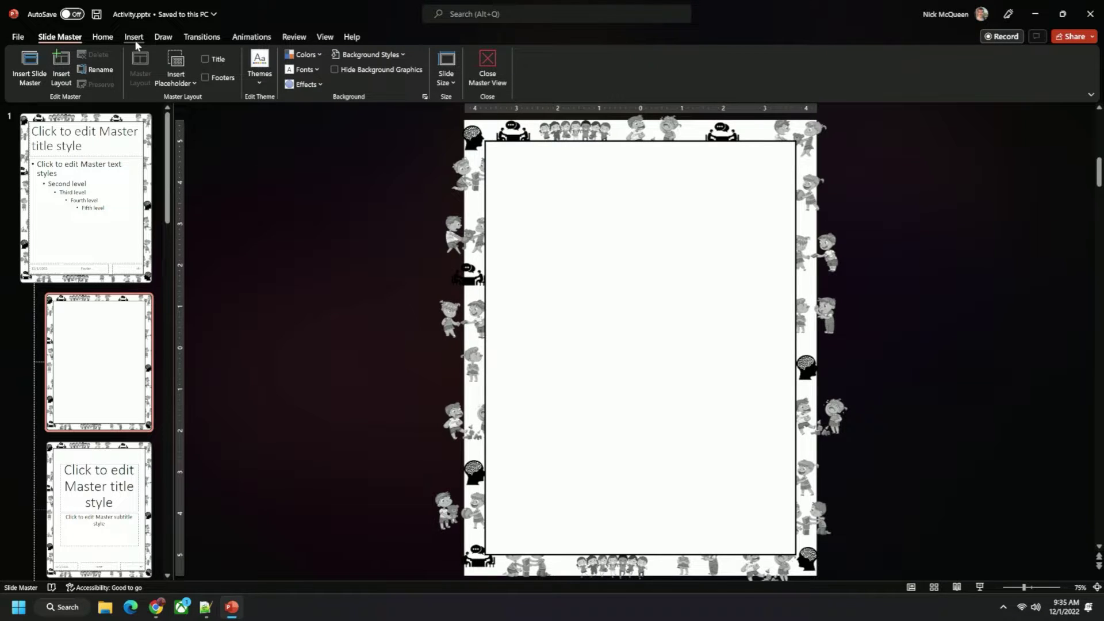
# Step: Examine the worksheet's table layout in Engaging Activity.pptx, and return to the slide master of Activity.pptx
pyautogui.click(232, 607)
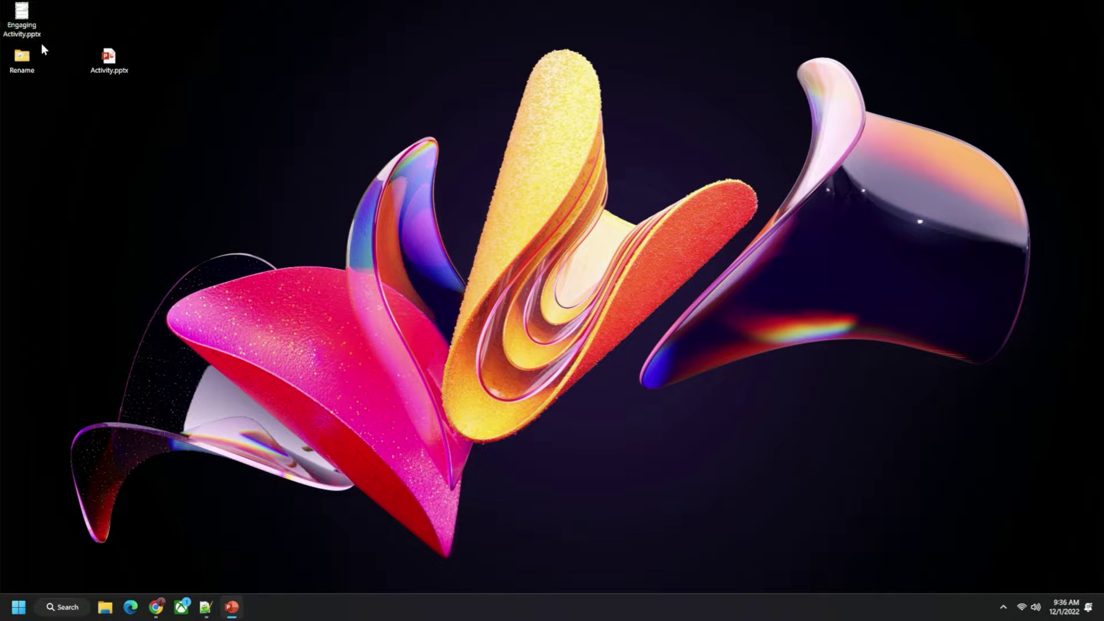
pyautogui.doubleClick(25, 22)
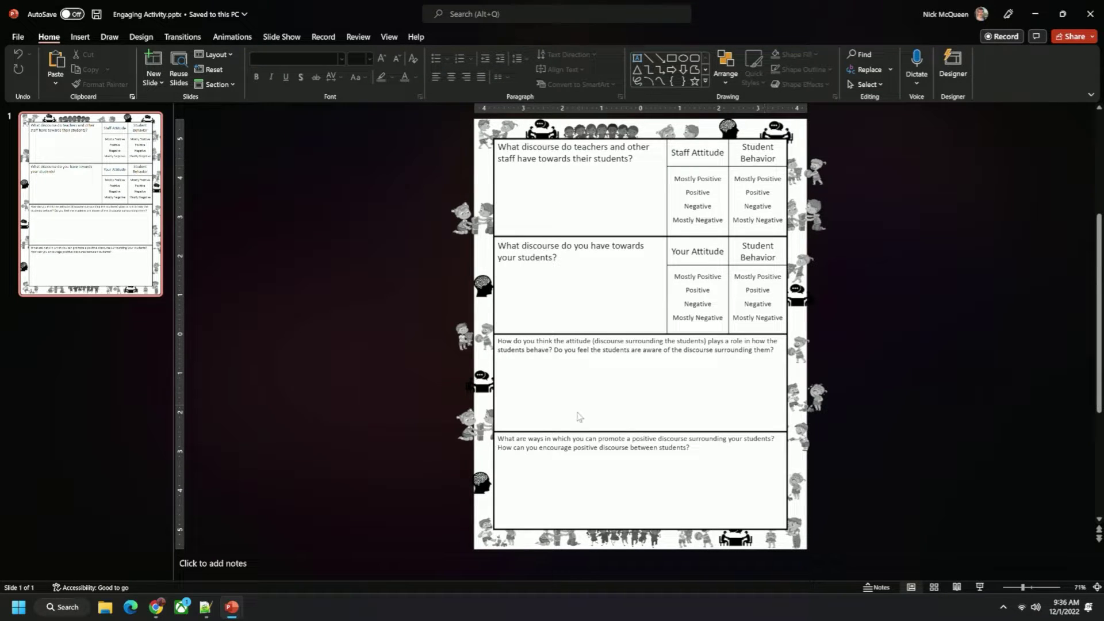
pyautogui.click(1035, 14)
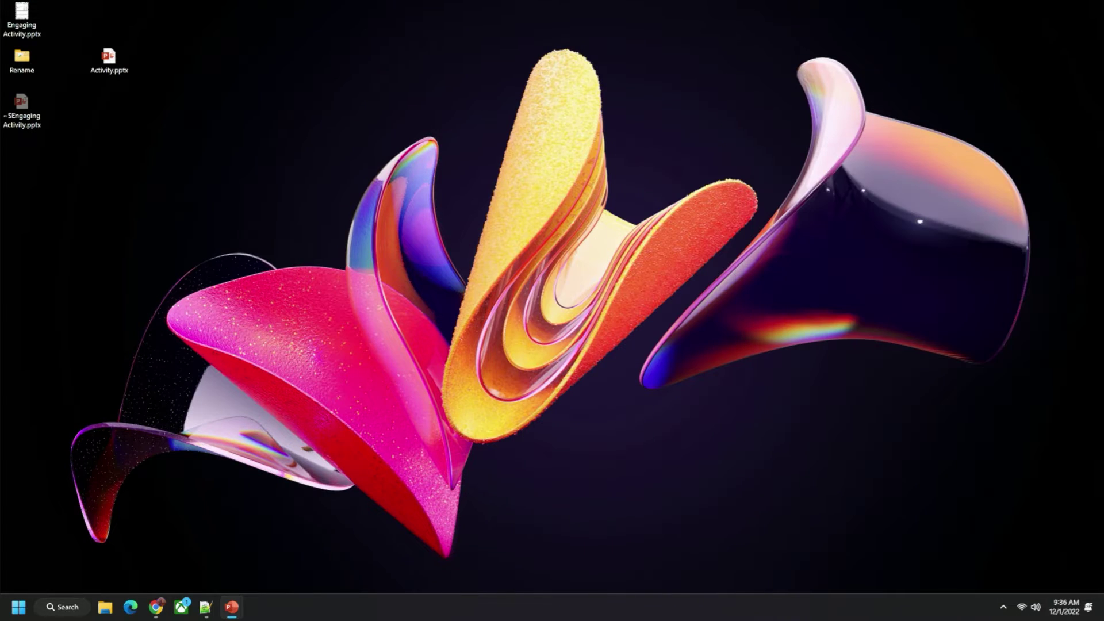
pyautogui.moveTo(232, 605)
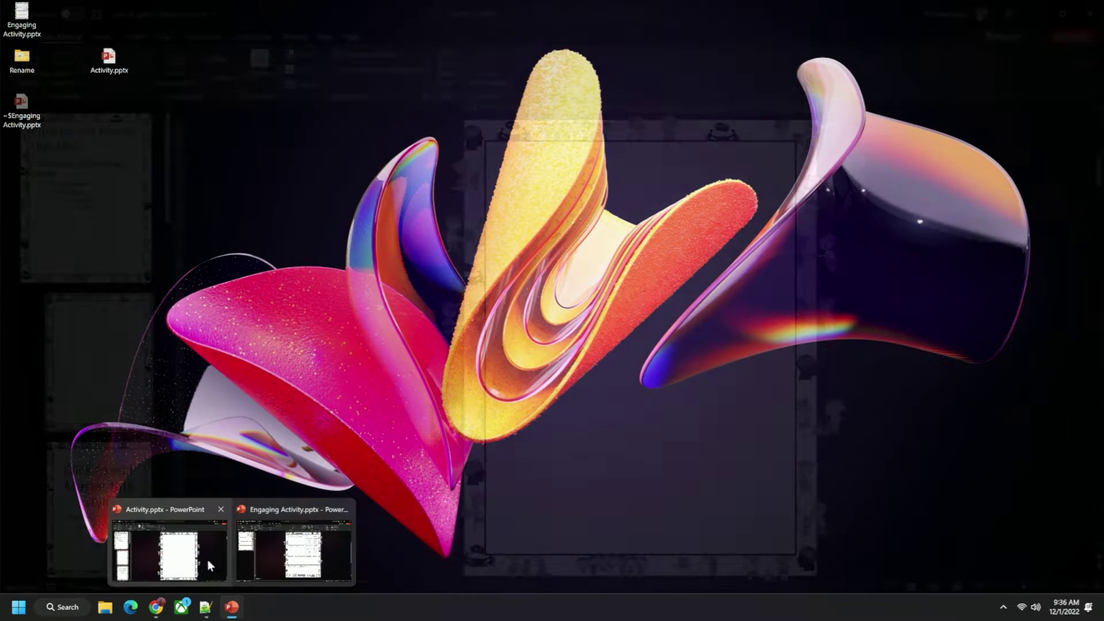
pyautogui.click(208, 561)
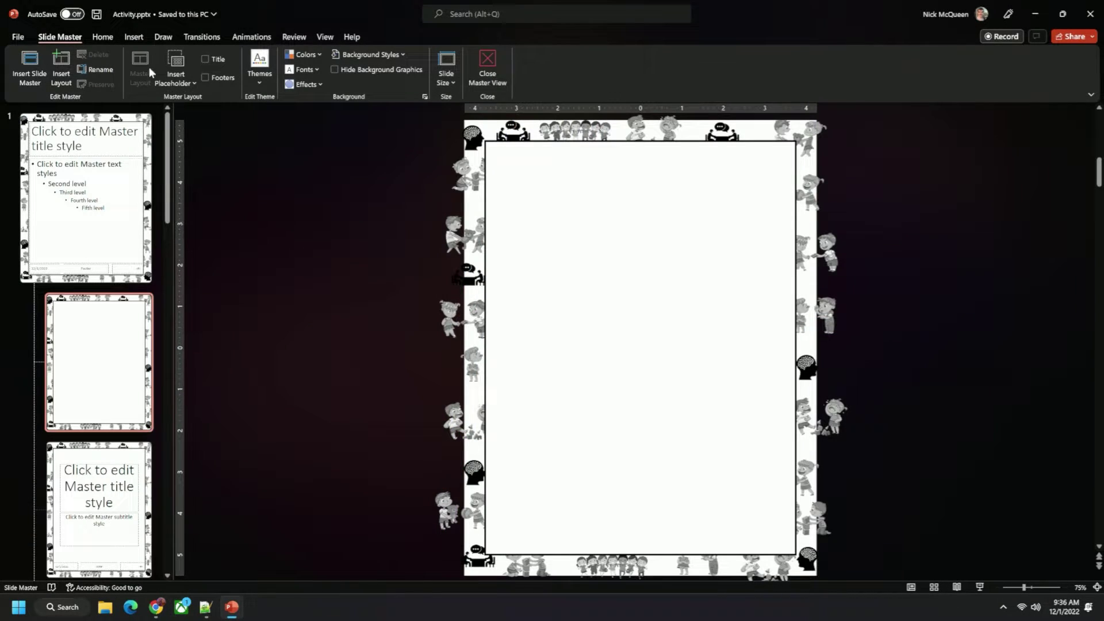
# Step: Insert a table with three columns and four rows on the Activity layout and clear its table style
pyautogui.click(134, 37)
pyautogui.click(89, 74)
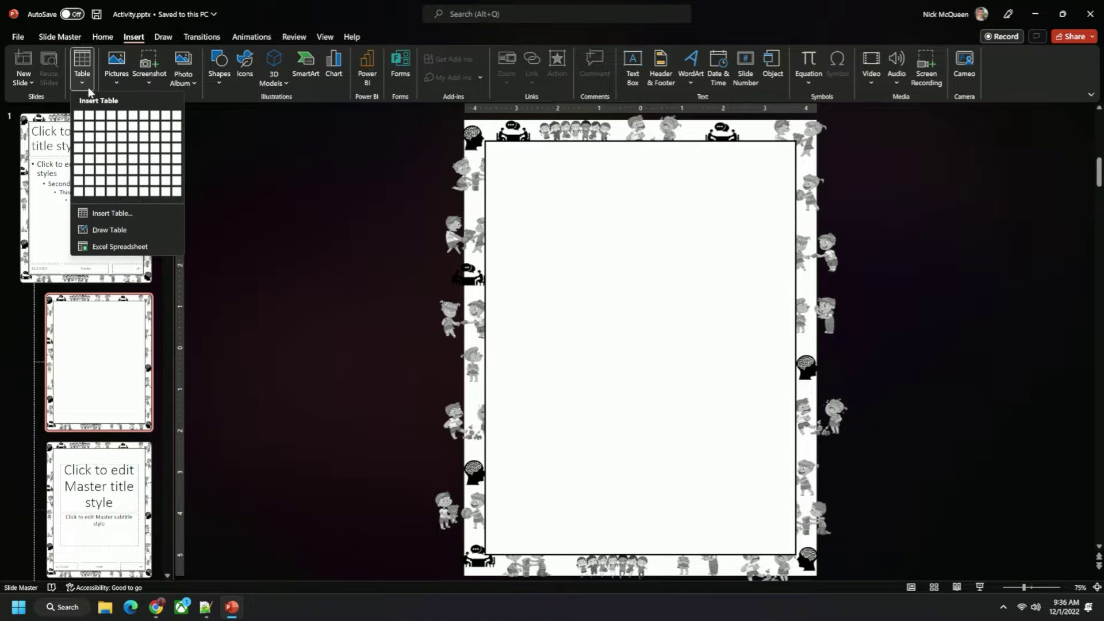
pyautogui.click(100, 154)
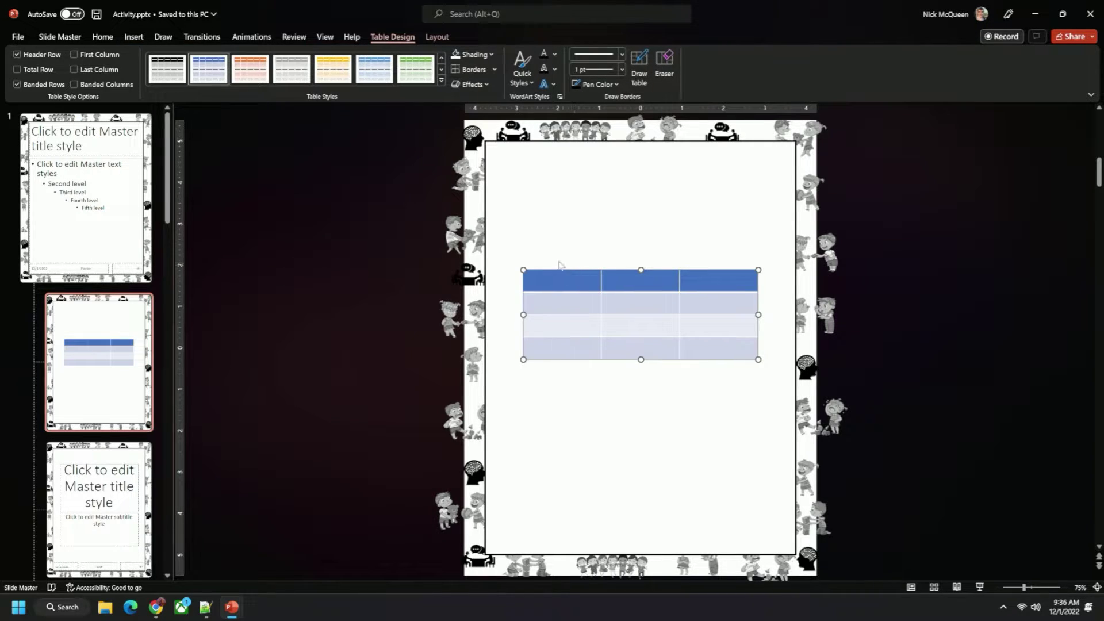
pyautogui.click(441, 80)
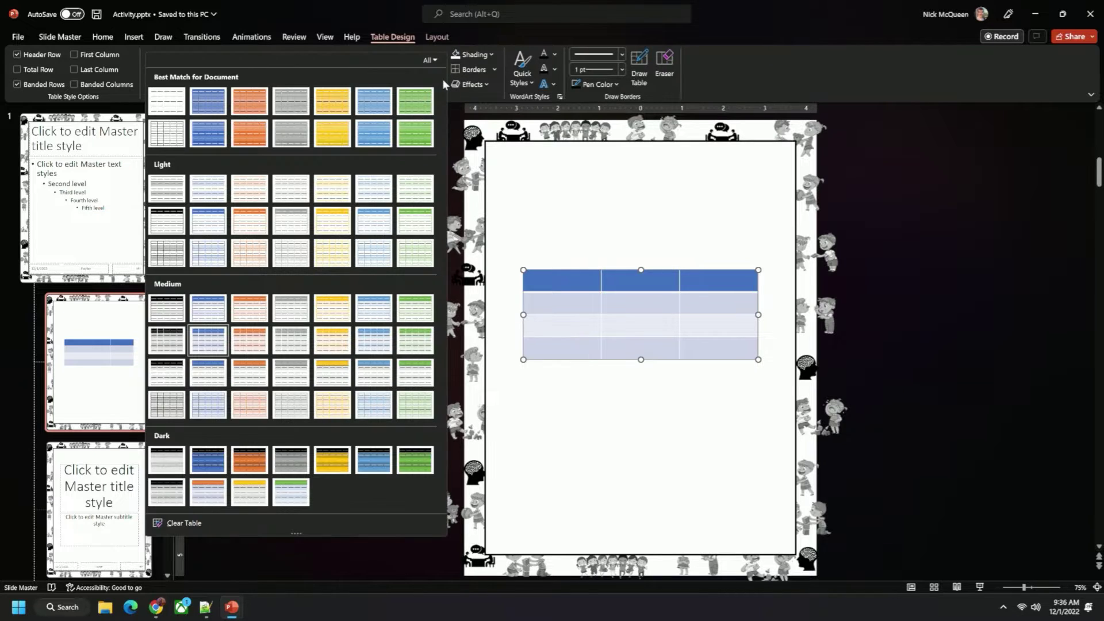
pyautogui.click(442, 46)
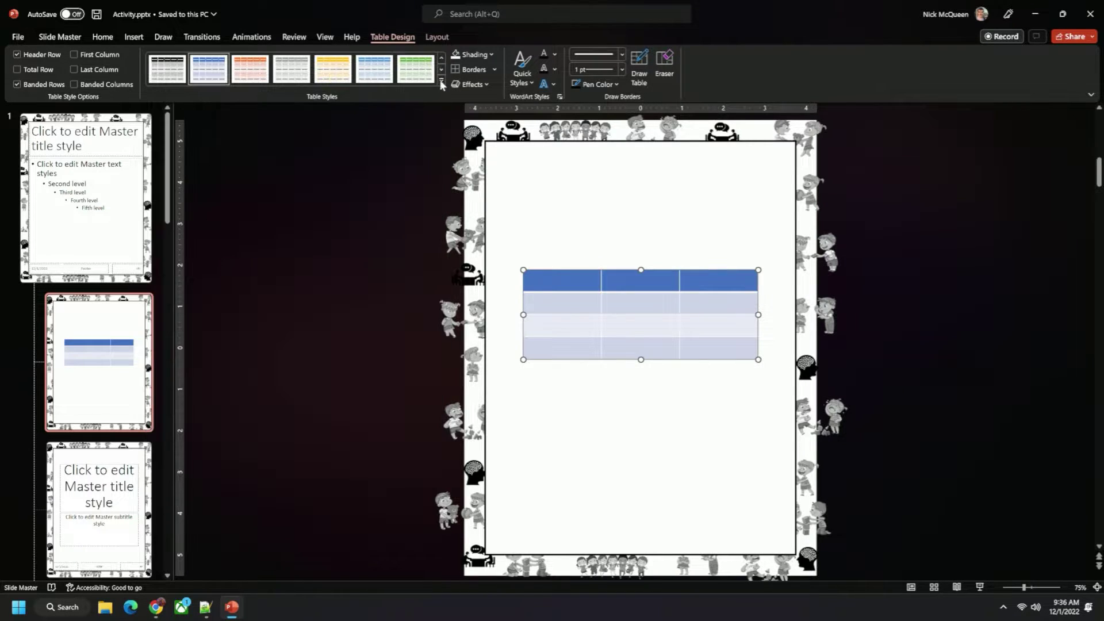
pyautogui.click(439, 81)
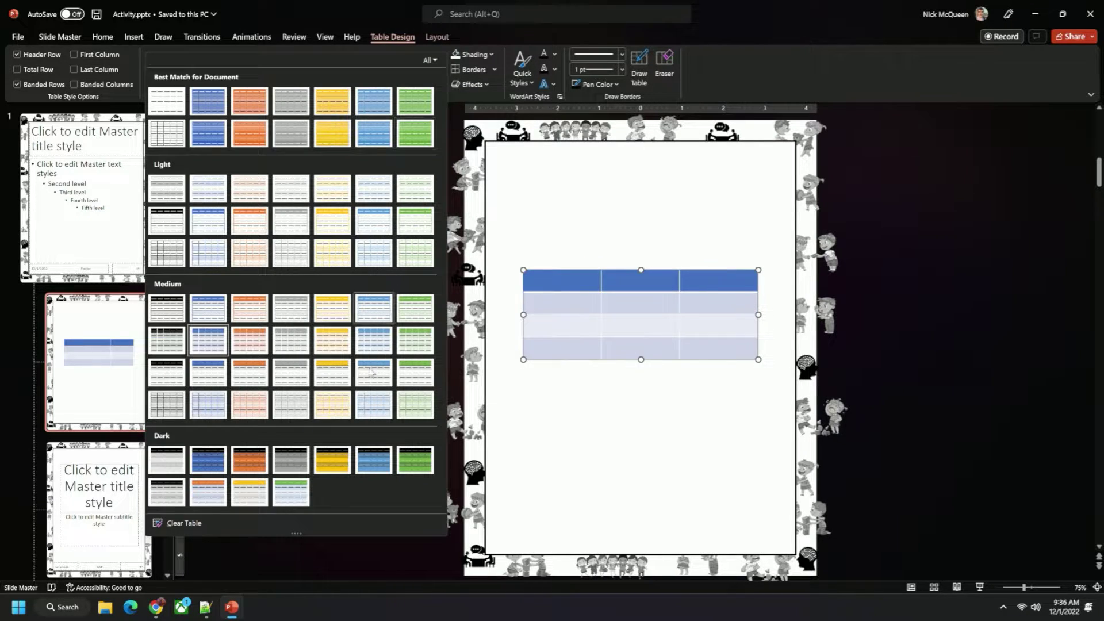
pyautogui.click(229, 519)
pyautogui.click(512, 208)
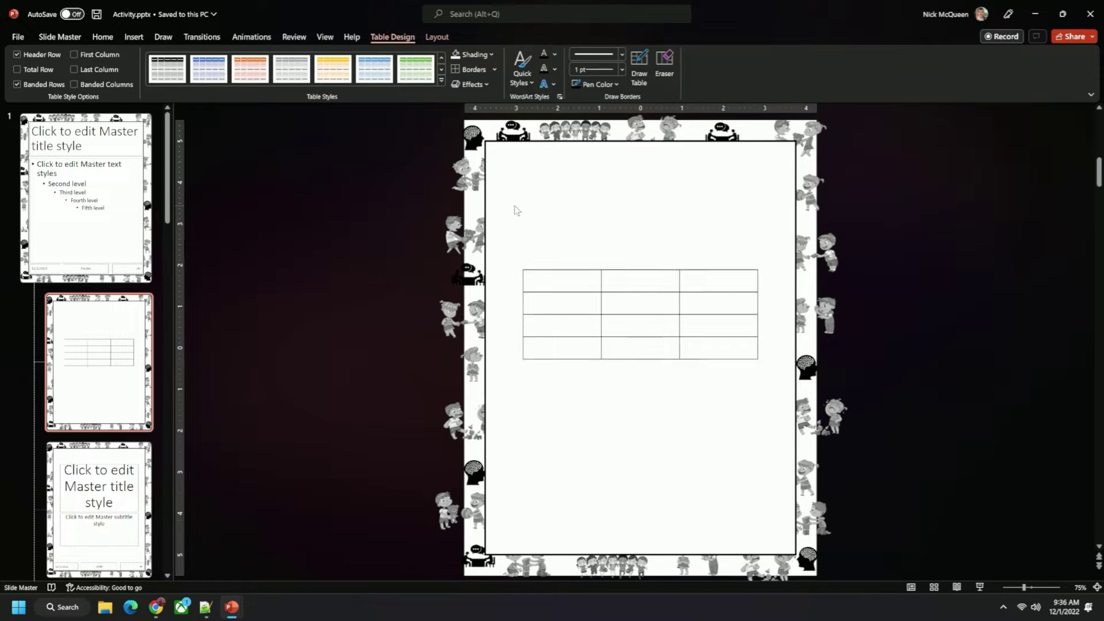
# Step: Set the line spacing of all the table's cells to 1.5
pyautogui.click(573, 276)
pyautogui.moveTo(574, 275); pyautogui.dragTo(711, 346)
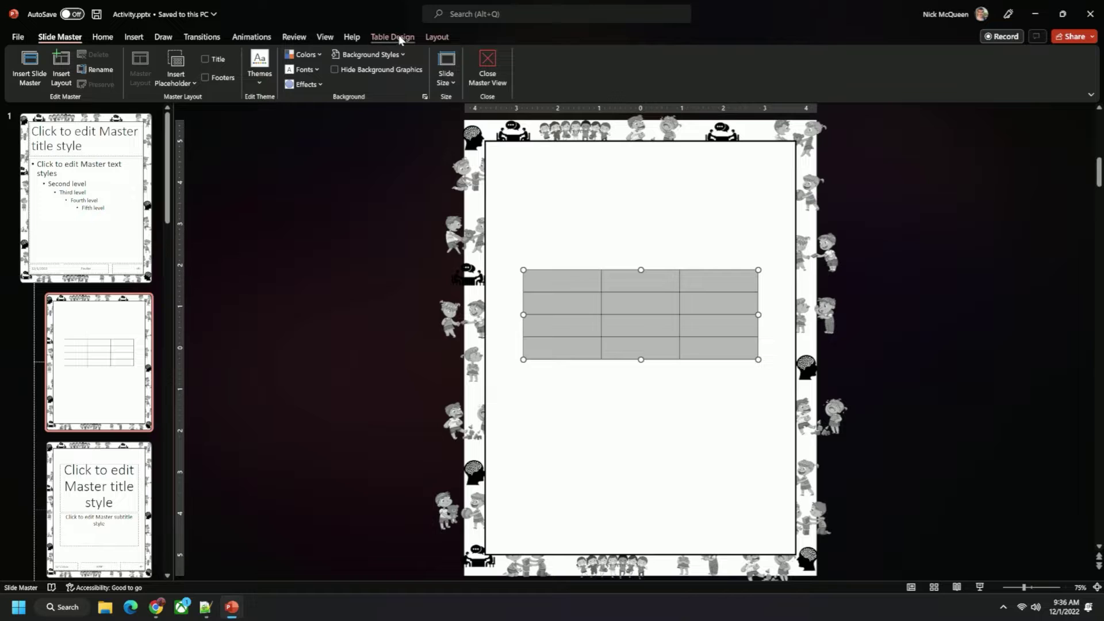
pyautogui.click(434, 37)
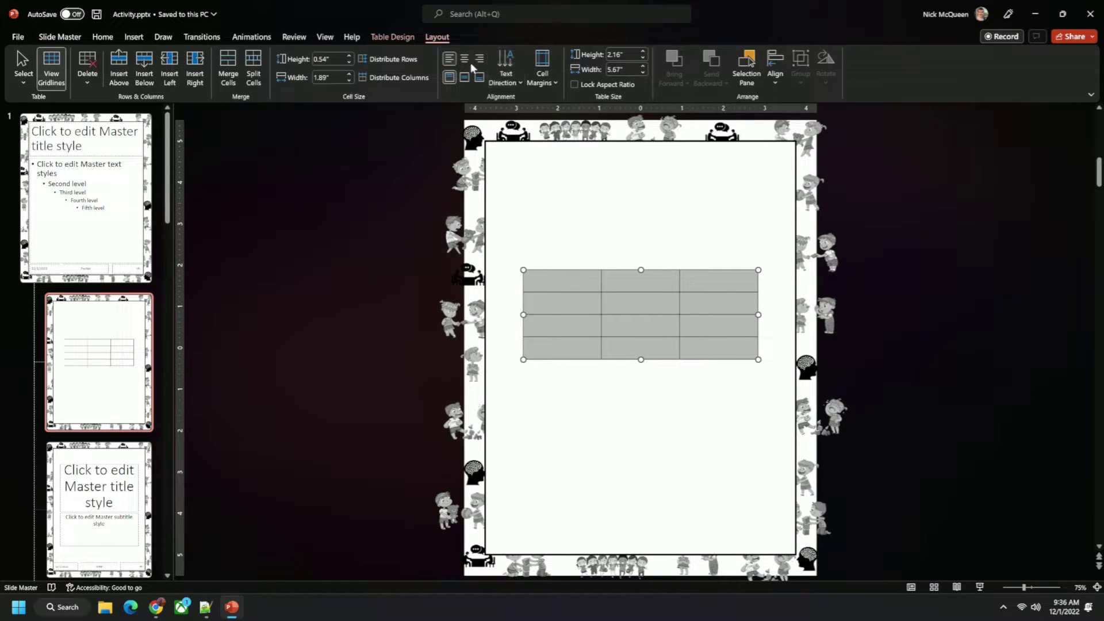
pyautogui.click(374, 36)
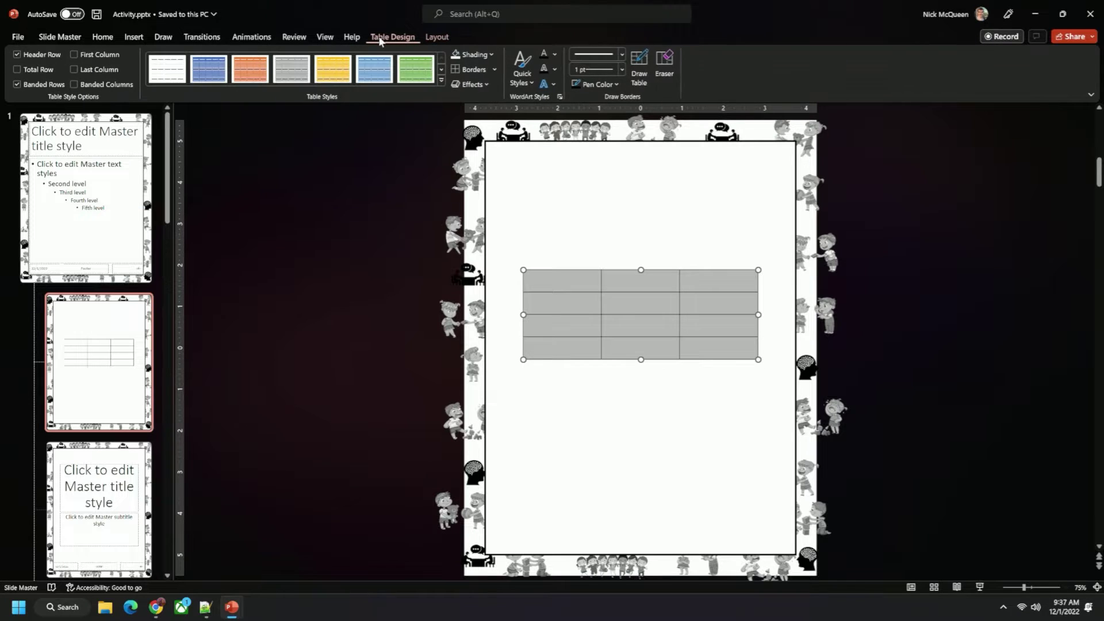
pyautogui.click(102, 37)
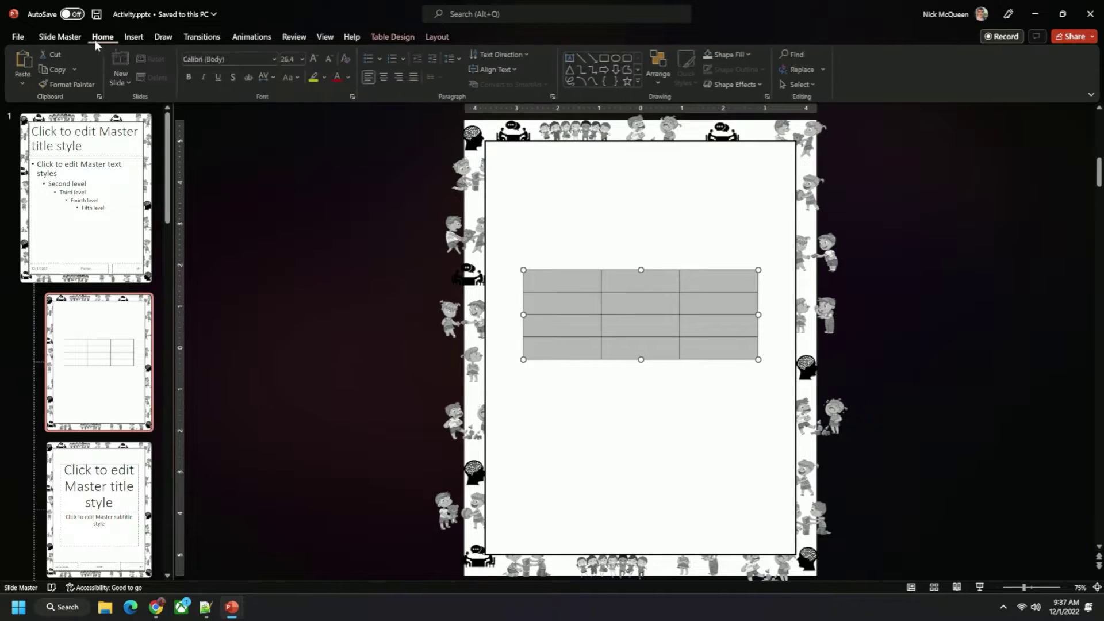
pyautogui.click(454, 59)
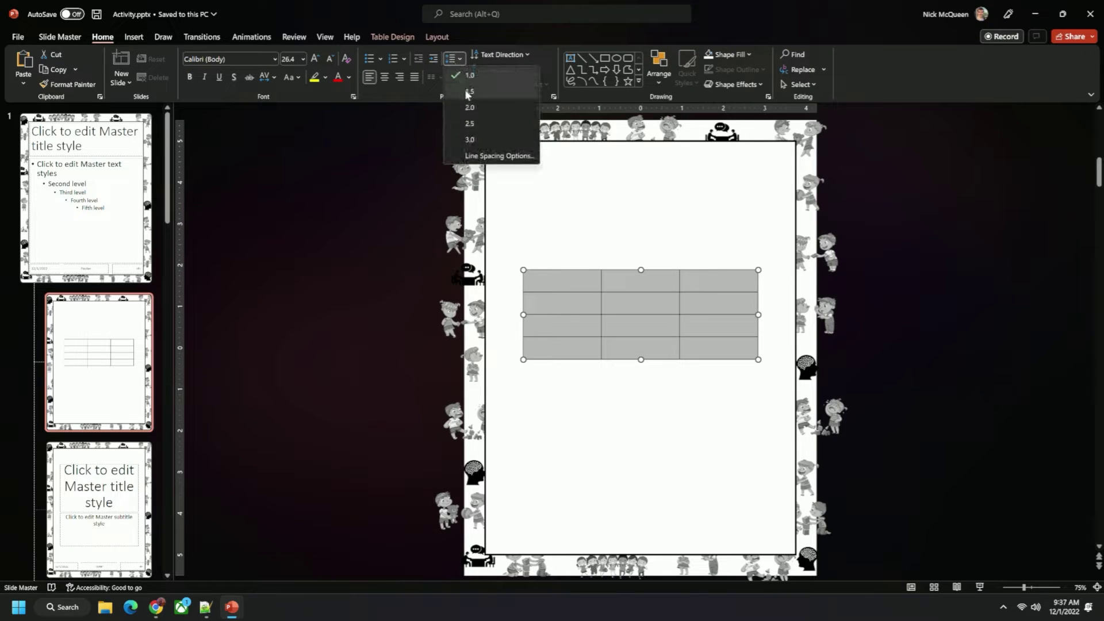
pyautogui.click(469, 92)
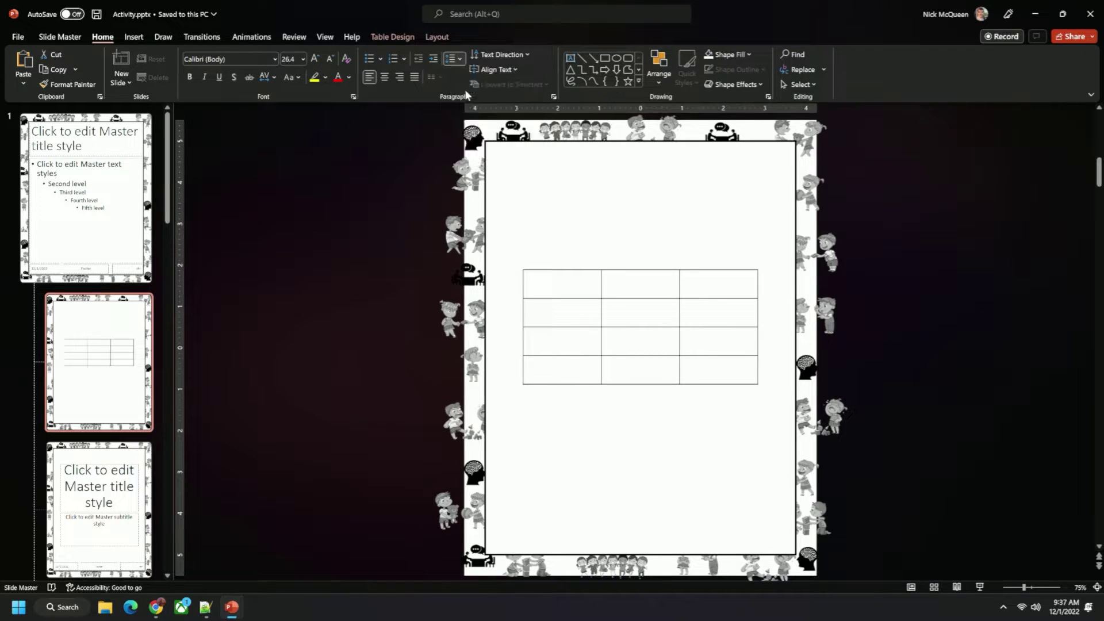
# Step: Set the font size of all the table's cells to 16 and centre their text
pyautogui.click(292, 60)
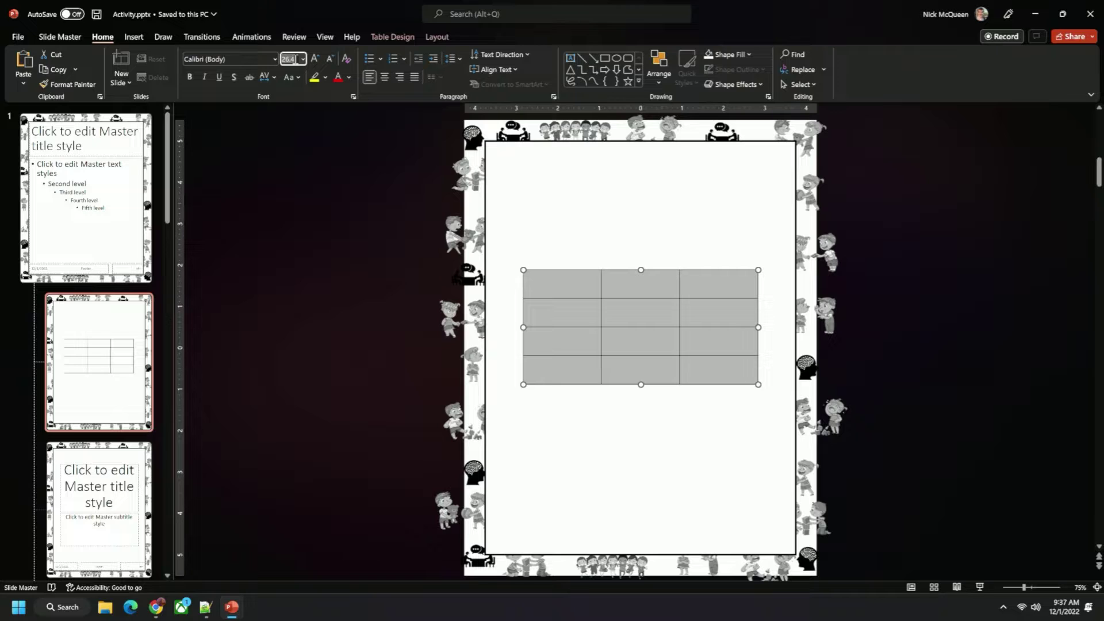
pyautogui.write('16')
pyautogui.press('Return')
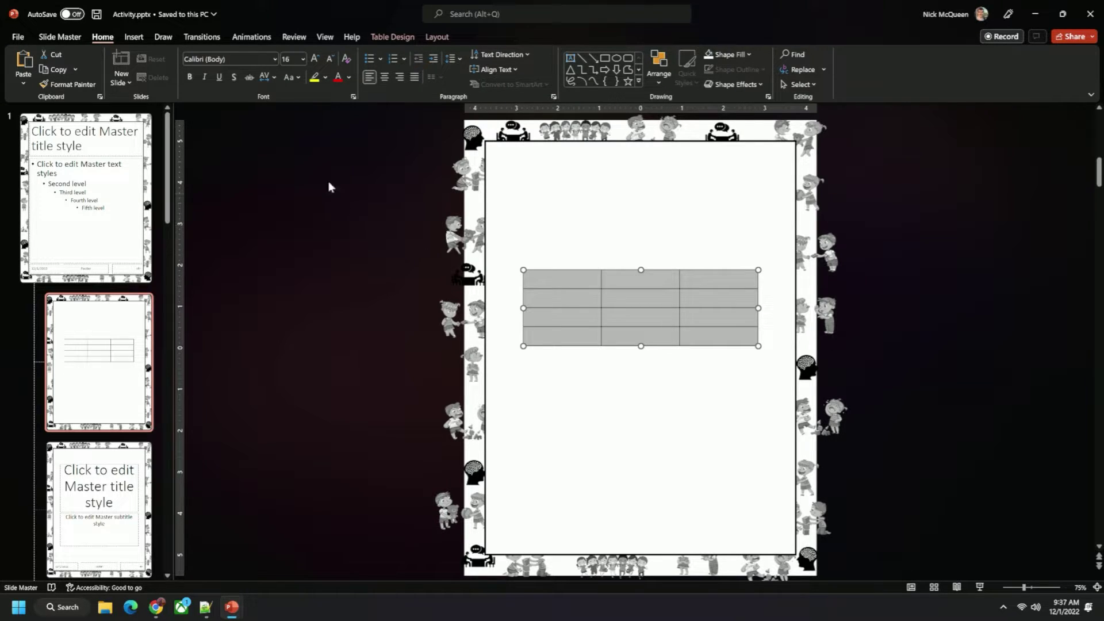
pyautogui.click(385, 79)
pyautogui.click(582, 283)
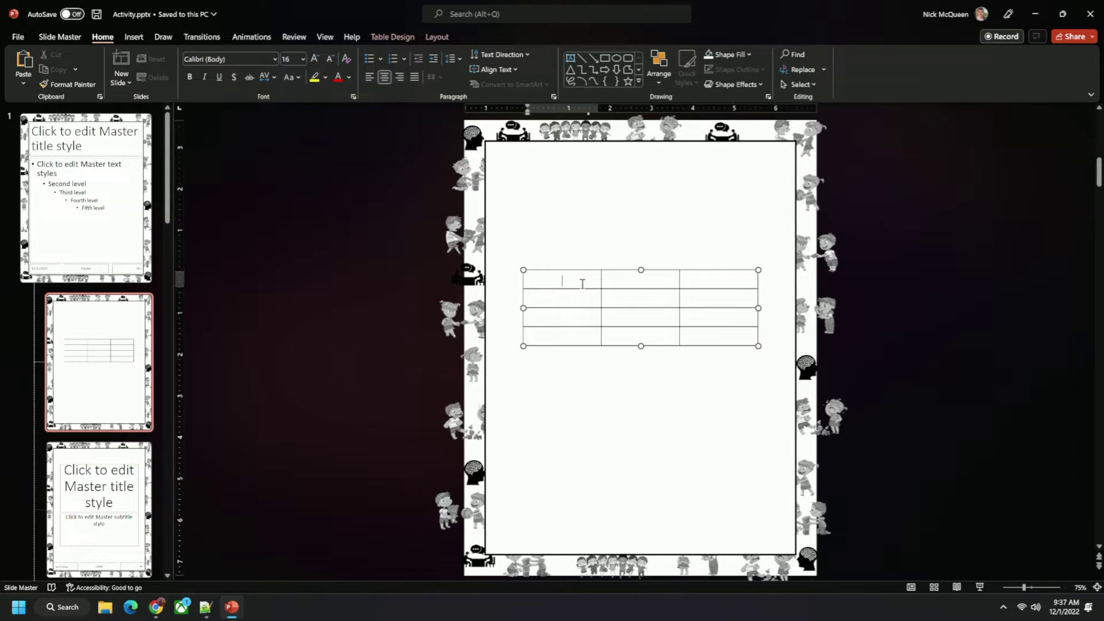
pyautogui.write('Type')
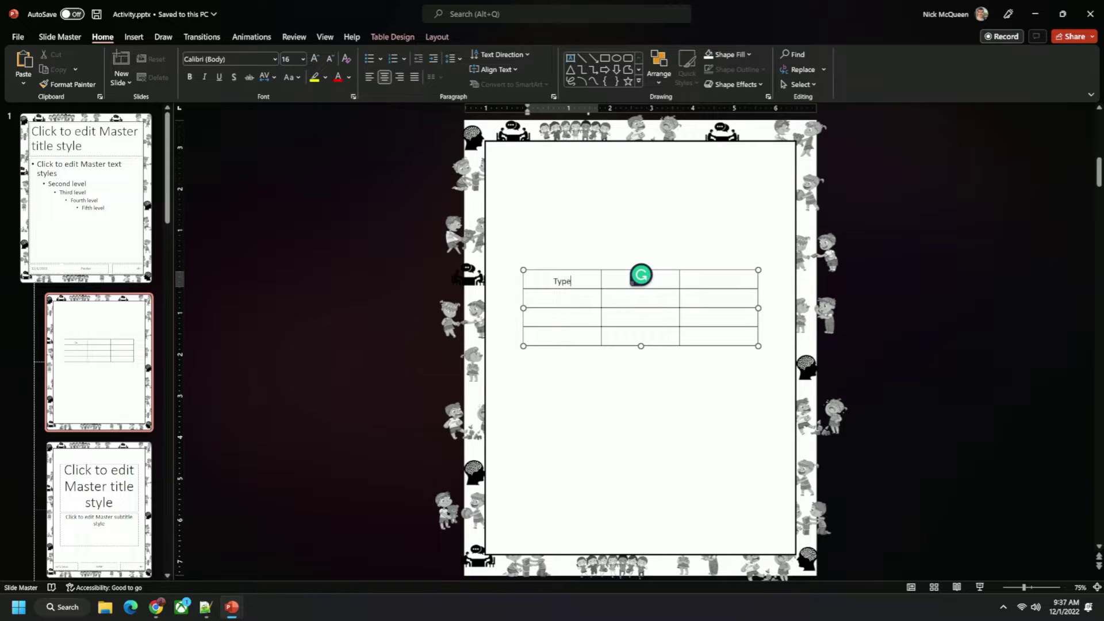
pyautogui.press('BackSpace')
pyautogui.press('BackSpace')
# Step: Position the table at 0.5" horizontally and 0.5" vertically from the top left corner
pyautogui.moveTo(572, 271); pyautogui.dragTo(542, 152)
pyautogui.click(413, 38)
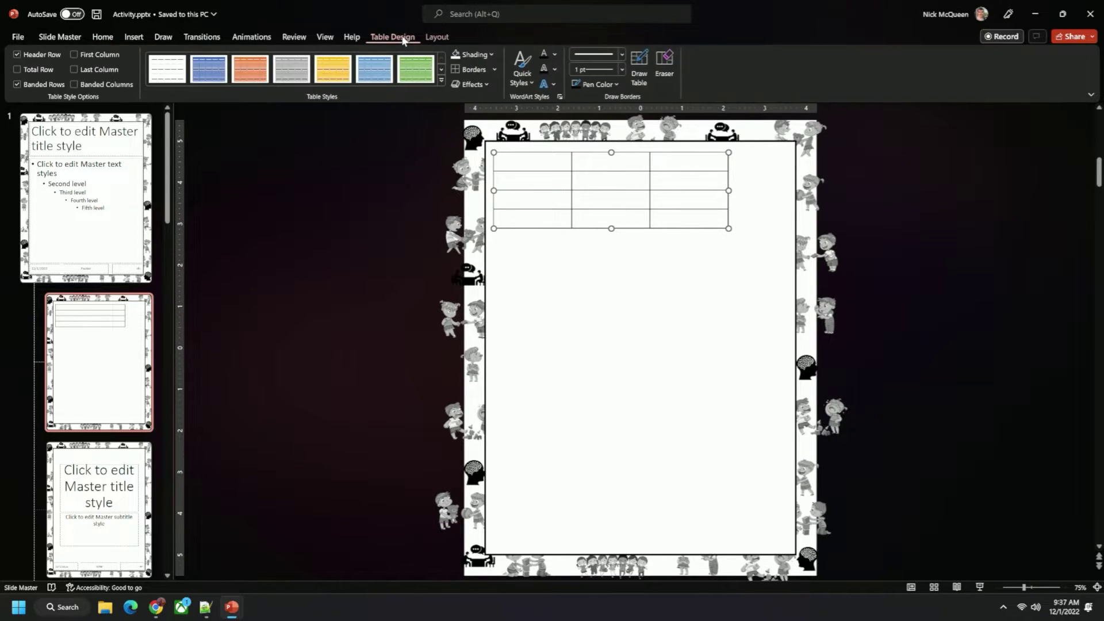
pyautogui.click(432, 37)
pyautogui.click(393, 37)
pyautogui.rightClick(541, 154)
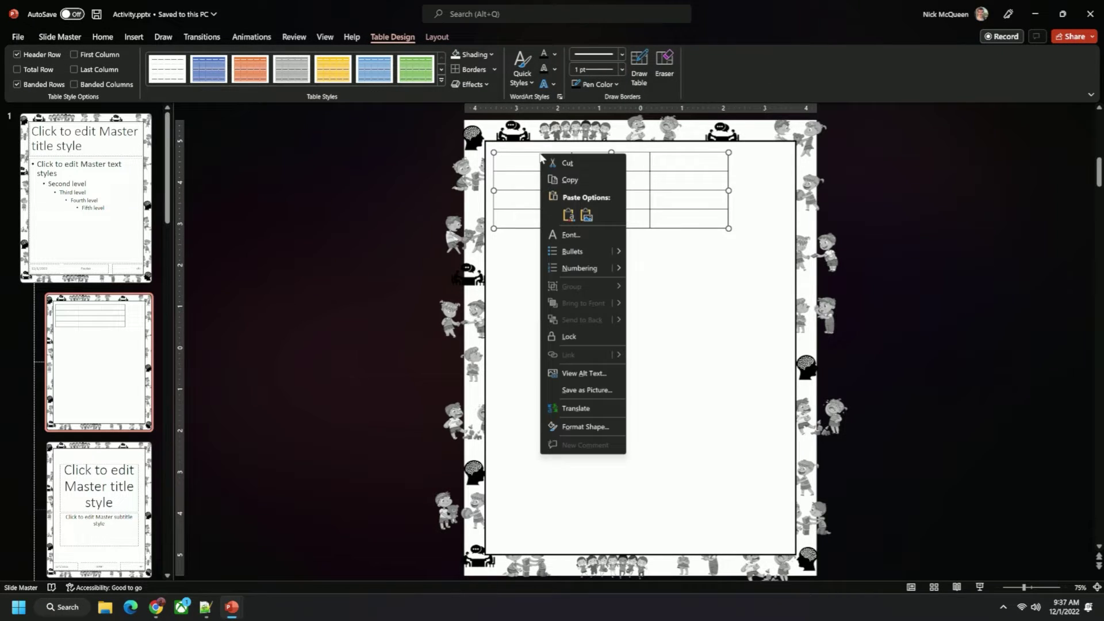
pyautogui.click(591, 432)
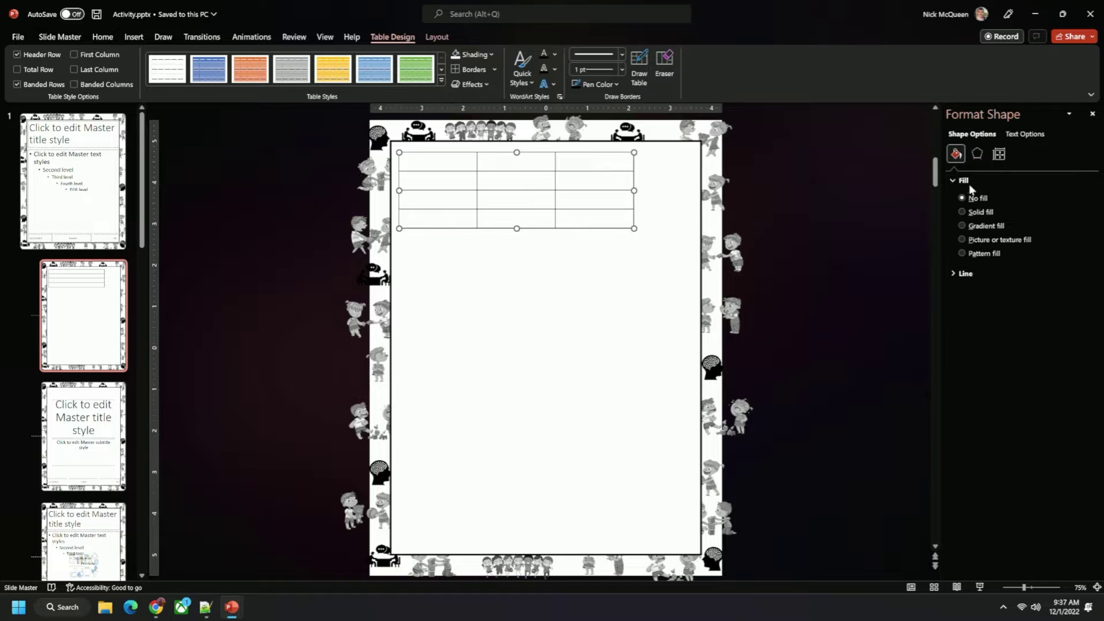
pyautogui.click(1001, 154)
pyautogui.click(1056, 357)
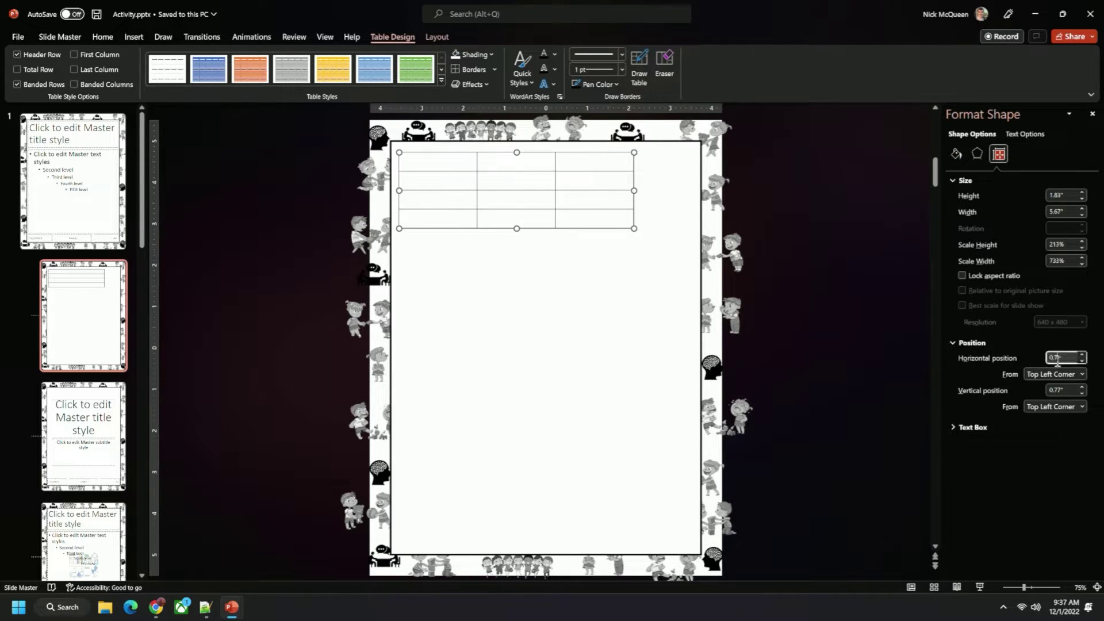
pyautogui.click(1062, 390)
pyautogui.write('0.')
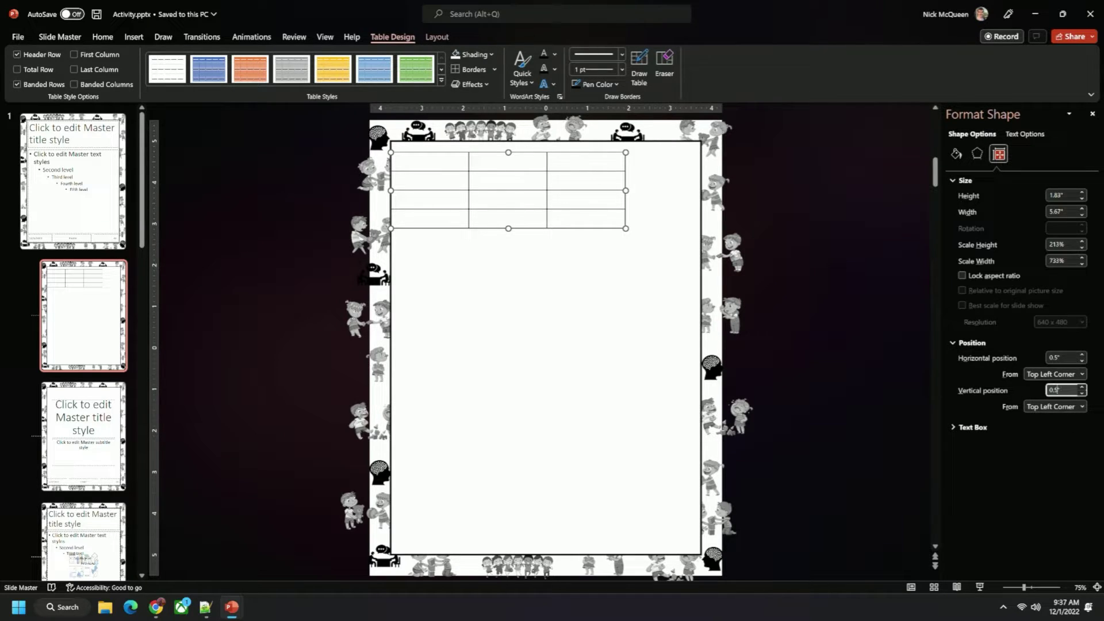
pyautogui.click(1061, 358)
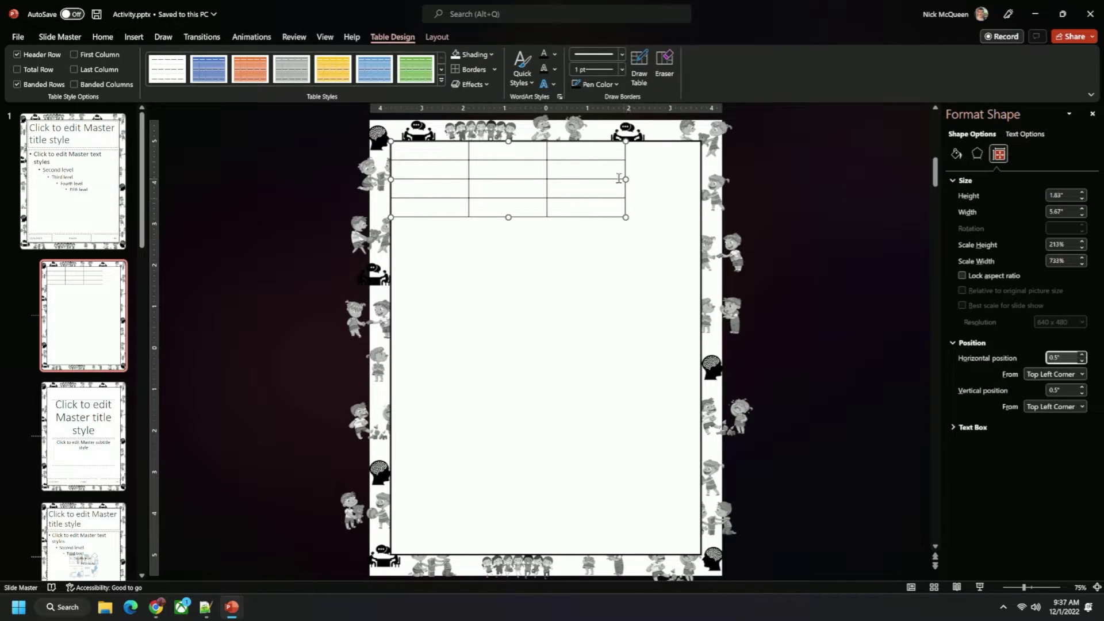
# Step: Set the width of the table's columns to 2.5"
pyautogui.click(435, 39)
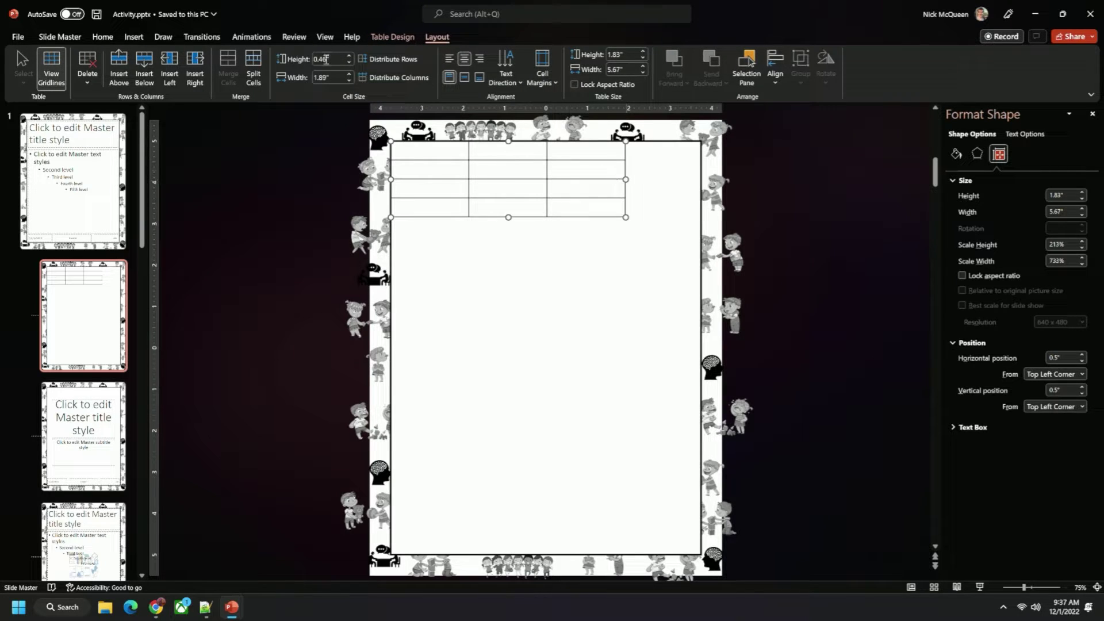
pyautogui.click(324, 78)
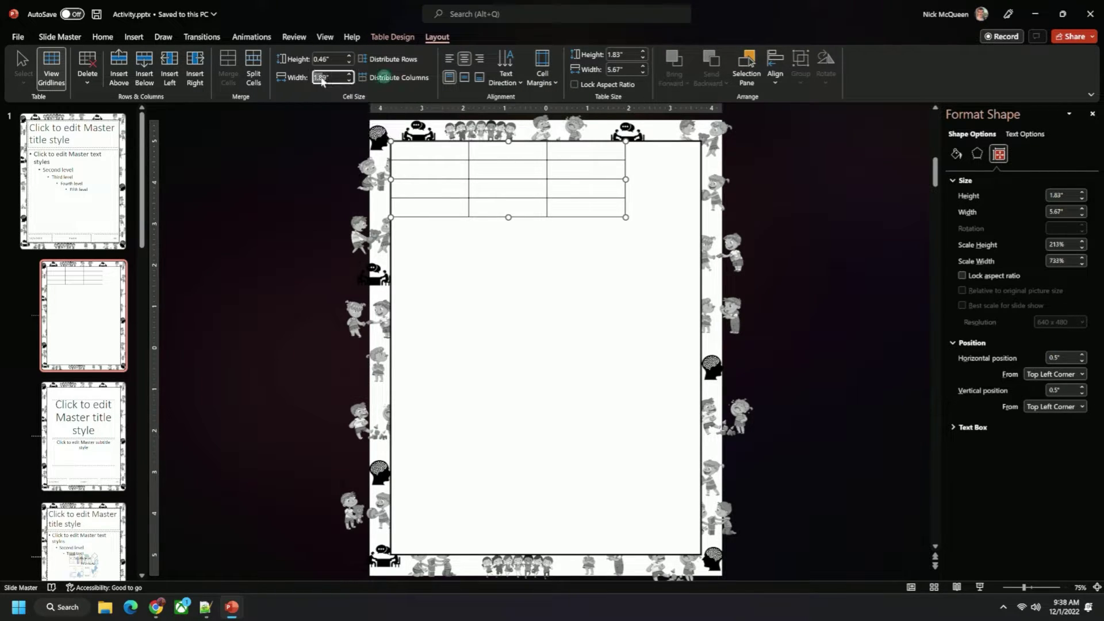
pyautogui.write('1.8')
pyautogui.click(350, 74)
pyautogui.click(349, 74)
pyautogui.click(349, 74)
pyautogui.click(349, 74)
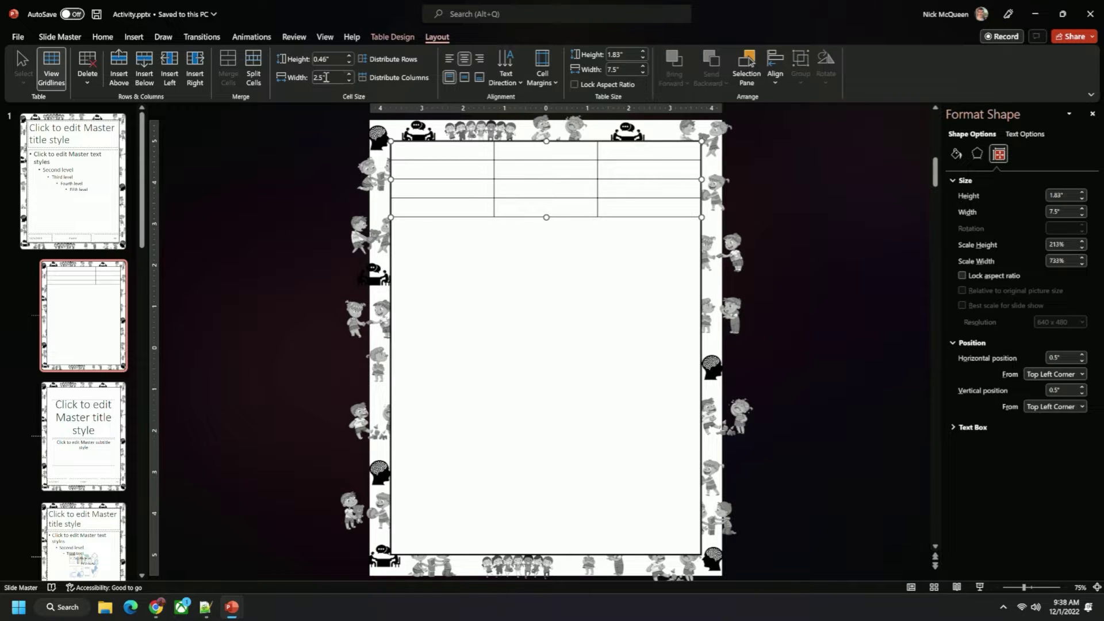
pyautogui.click(326, 77)
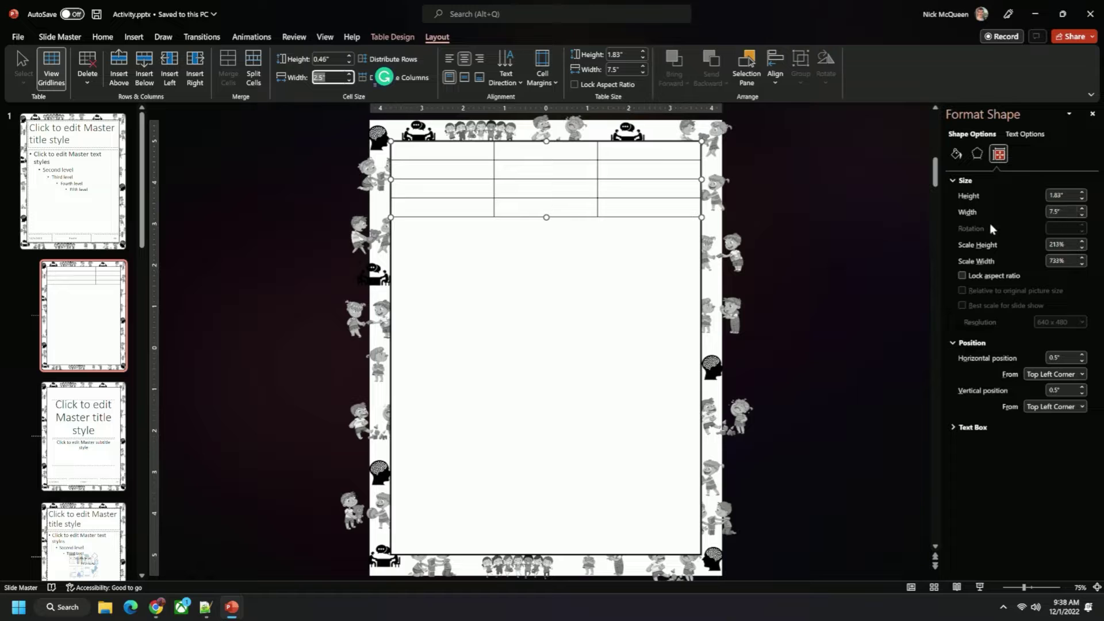
# Step: Set the height of the table's rows to 2.5"
pyautogui.click(329, 59)
pyautogui.click(350, 56)
pyautogui.moveTo(350, 55); pyautogui.dragTo(351, 54)
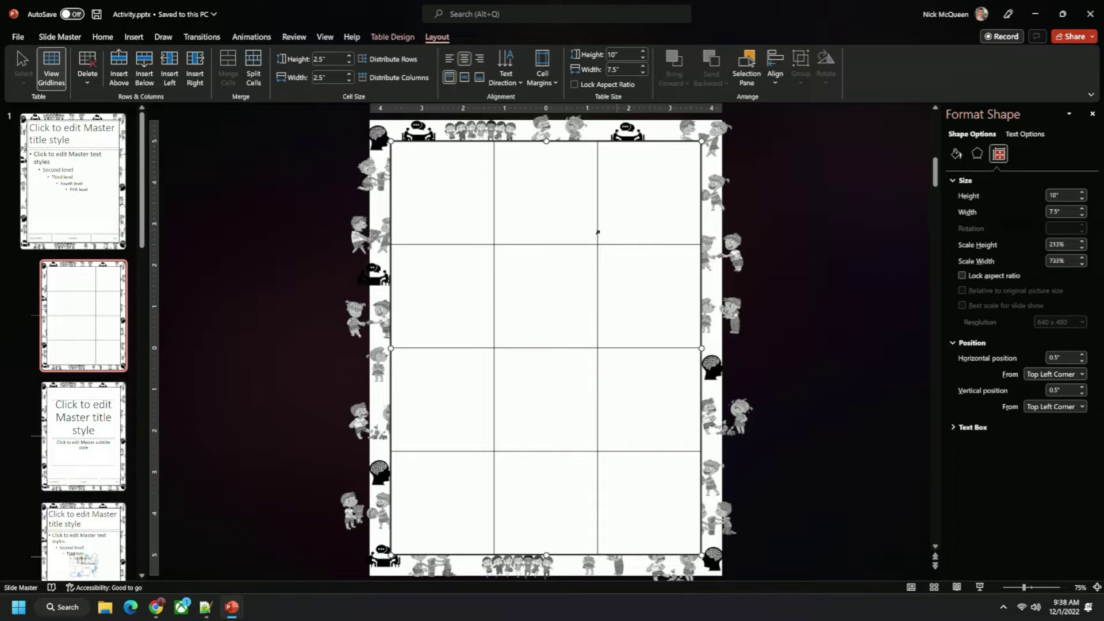
# Step: Widen the table's first column to slightly more than half the table width and make the third column the narrowest
pyautogui.click(455, 202)
pyautogui.click(595, 194)
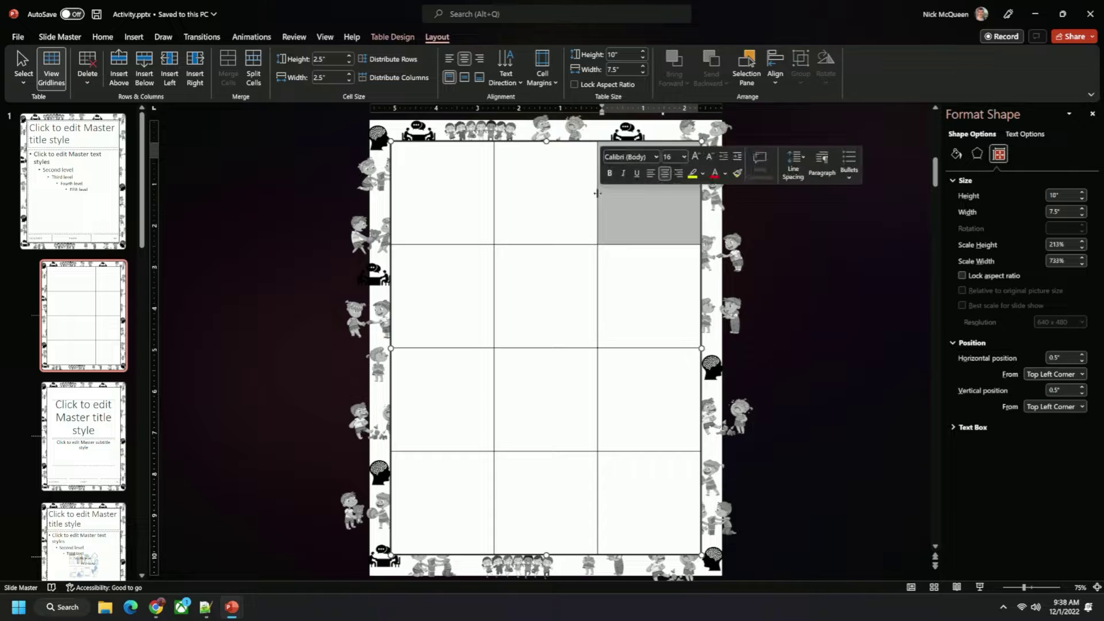
pyautogui.moveTo(644, 199); pyautogui.dragTo(640, 203)
pyautogui.moveTo(493, 200); pyautogui.dragTo(550, 205)
pyautogui.click(551, 205)
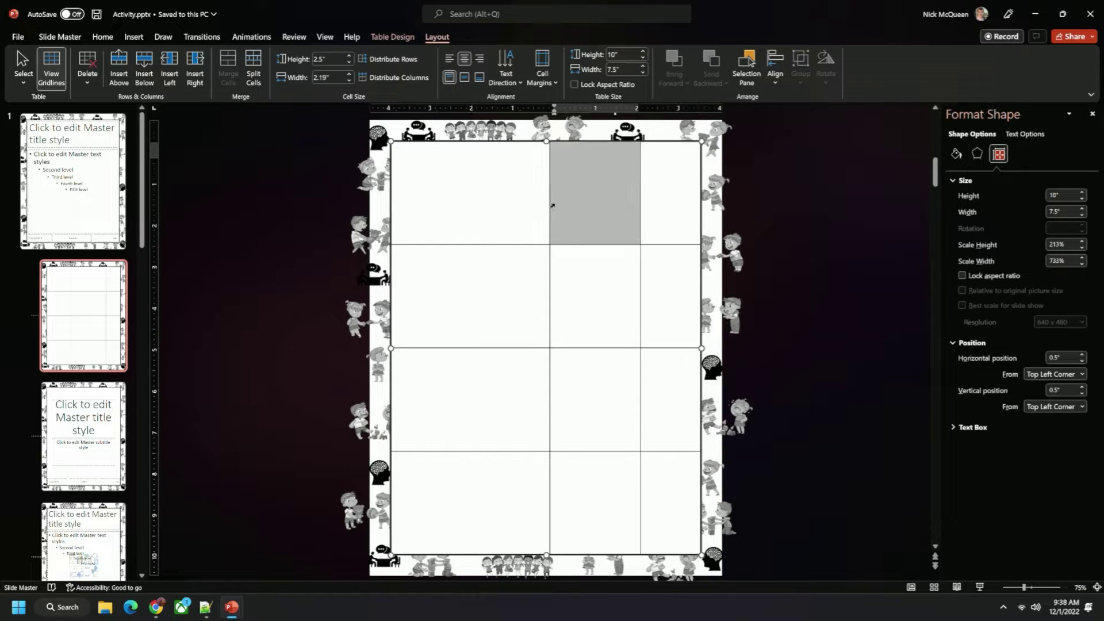
pyautogui.moveTo(556, 201); pyautogui.dragTo(559, 202)
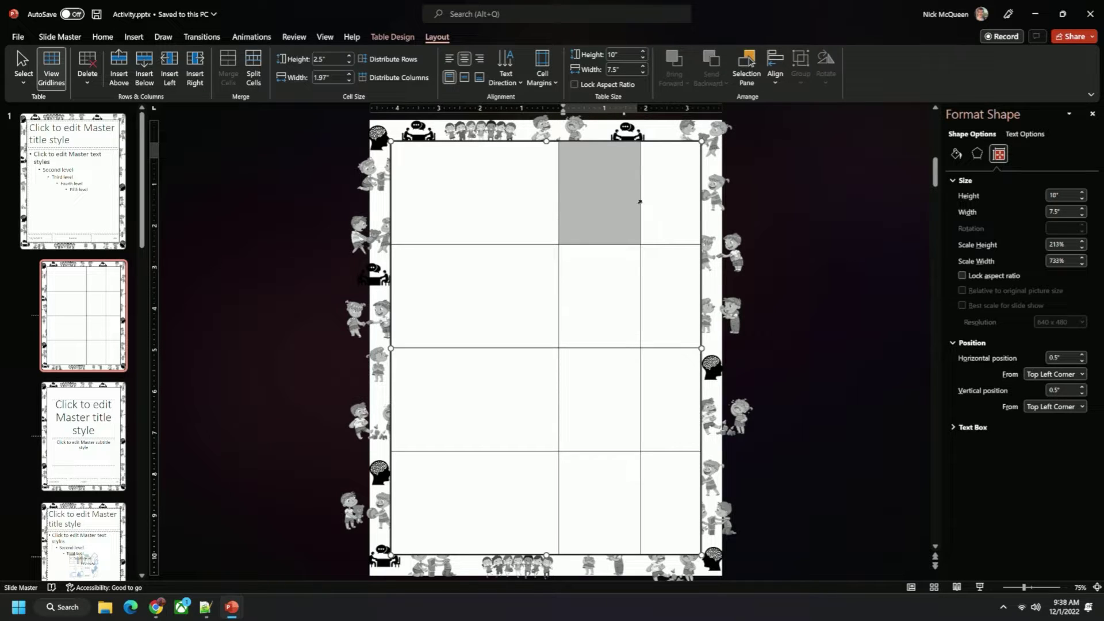
pyautogui.moveTo(633, 198); pyautogui.dragTo(634, 200)
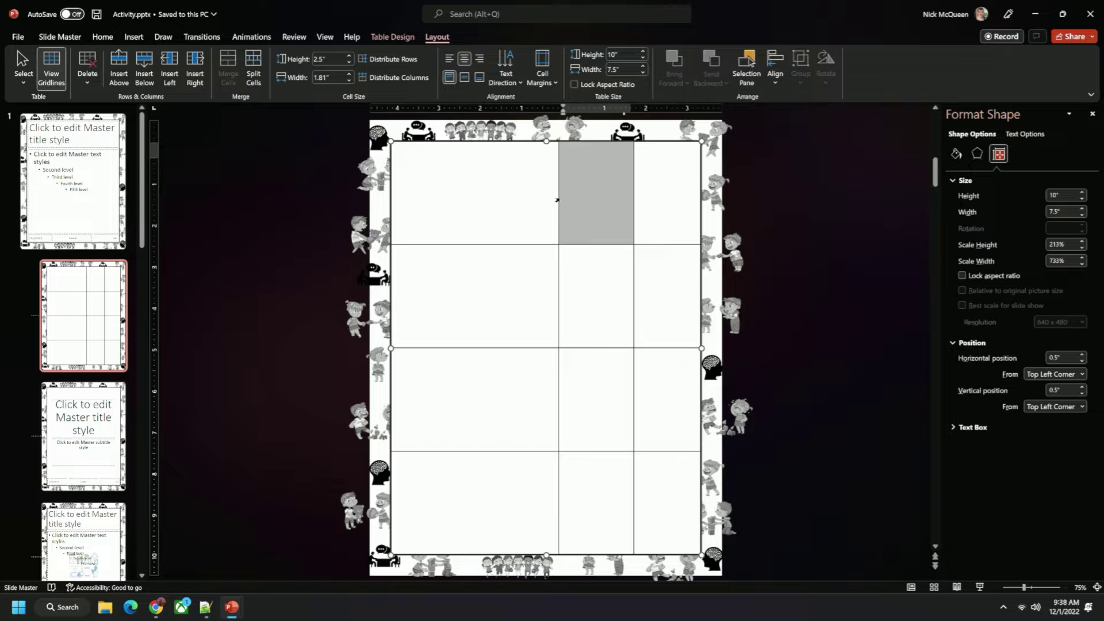
pyautogui.moveTo(562, 198); pyautogui.dragTo(565, 198)
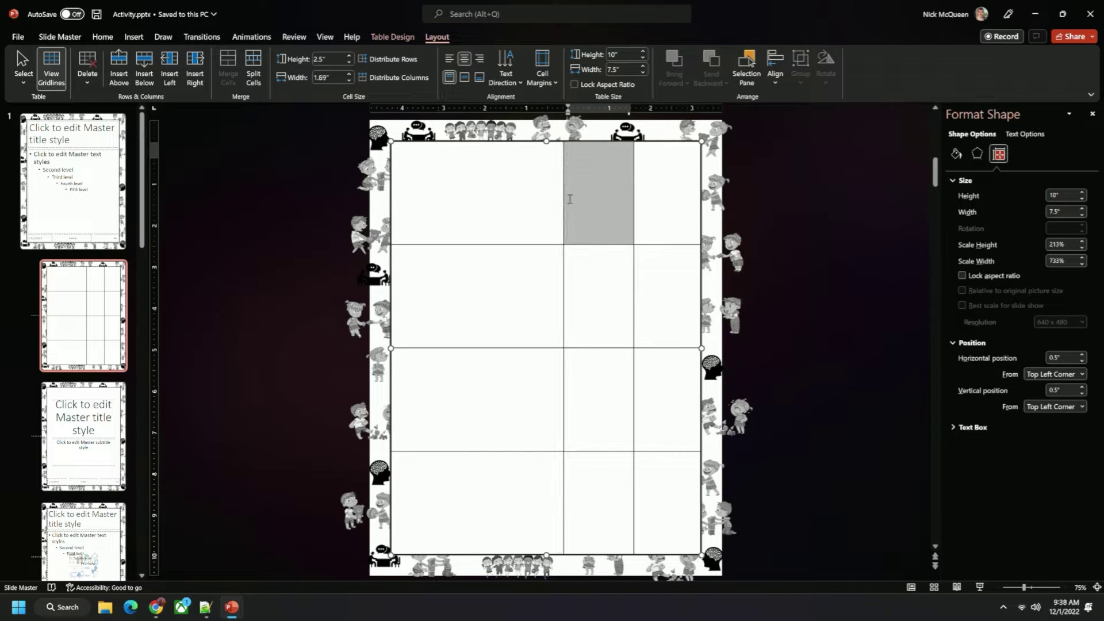
pyautogui.moveTo(633, 197); pyautogui.dragTo(638, 198)
pyautogui.click(786, 201)
# Step: Apply solid 3 pt borders around every cell of the table
pyautogui.click(504, 192)
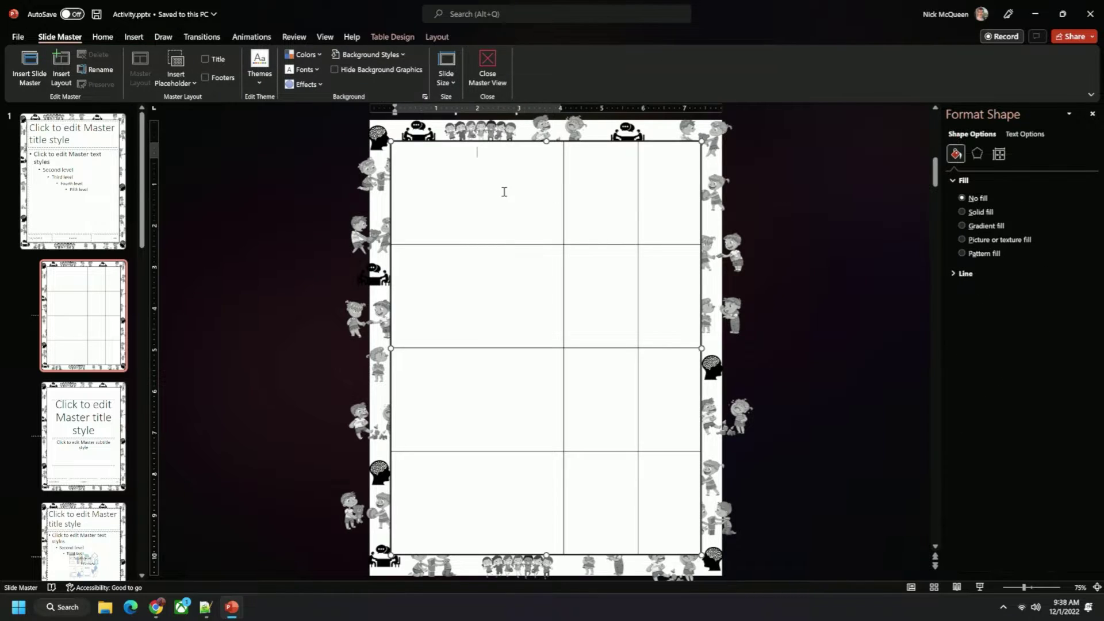
pyautogui.moveTo(492, 189); pyautogui.dragTo(642, 415)
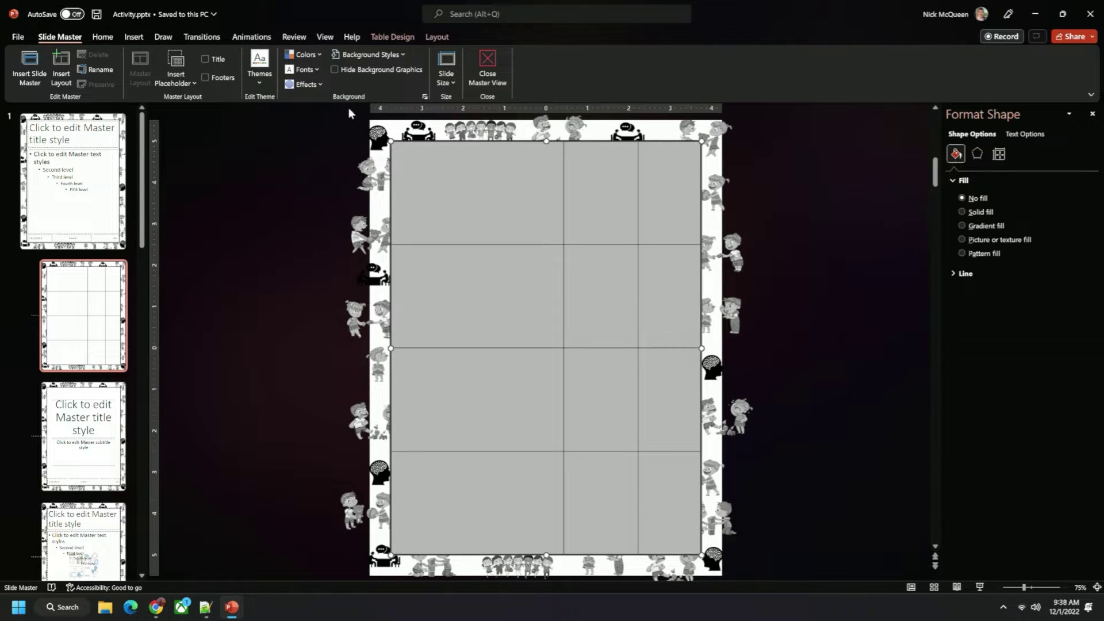
pyautogui.click(385, 37)
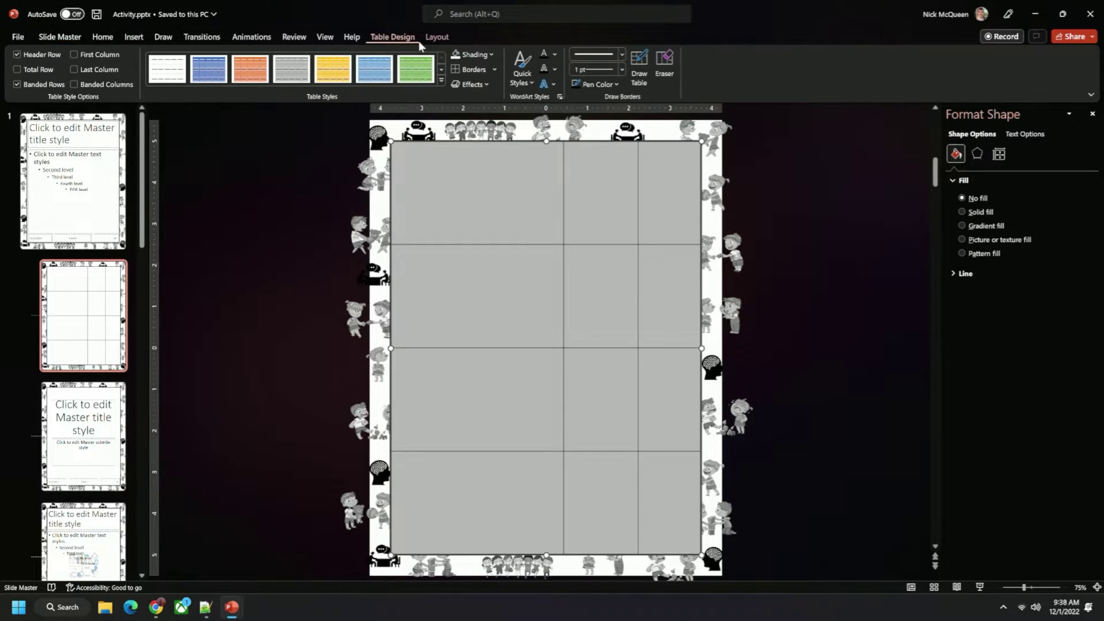
pyautogui.click(495, 69)
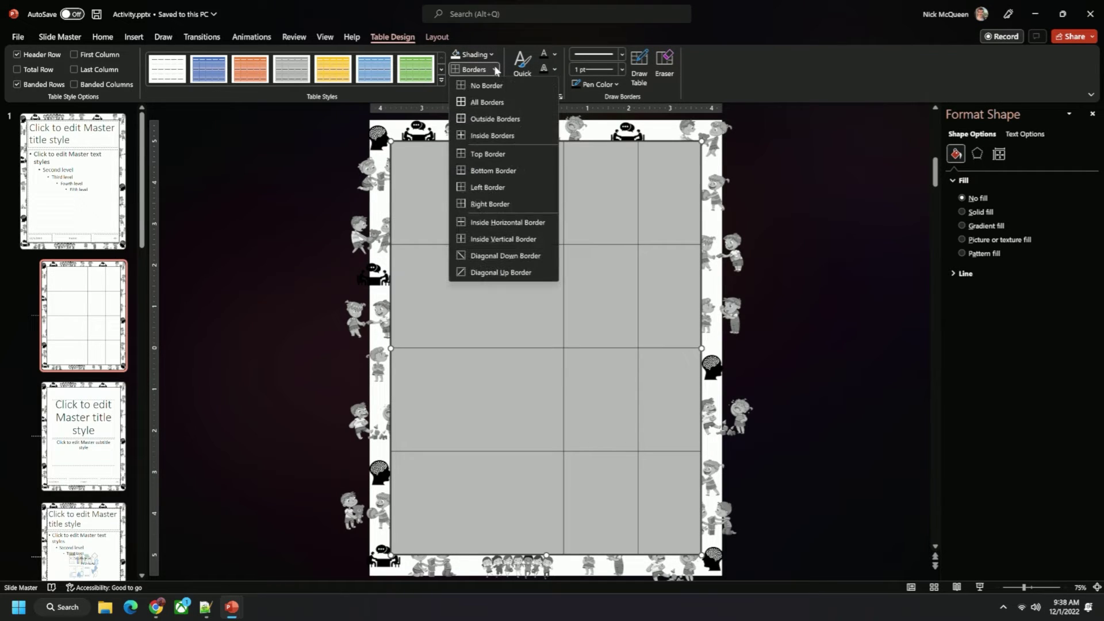
pyautogui.click(631, 74)
pyautogui.click(622, 69)
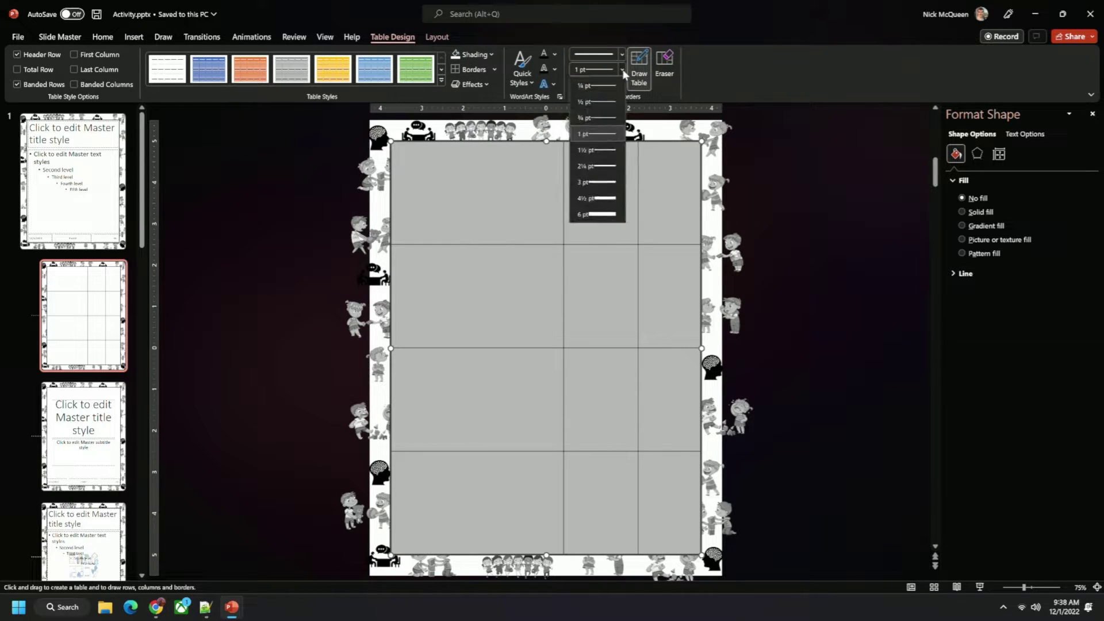
pyautogui.click(598, 182)
pyautogui.click(639, 74)
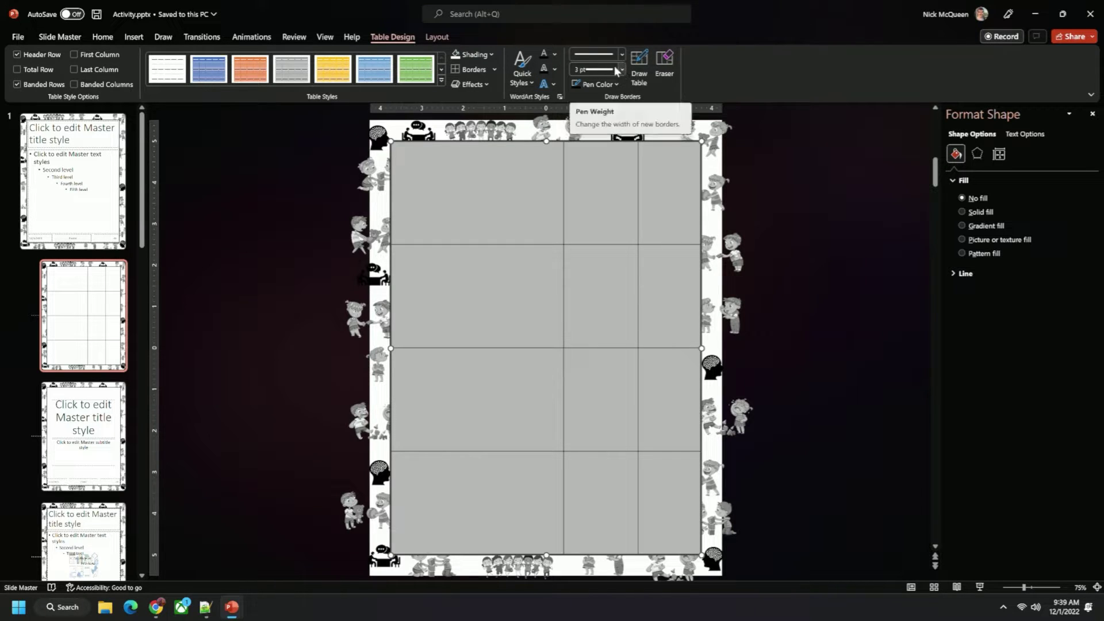
pyautogui.click(614, 57)
pyautogui.click(597, 85)
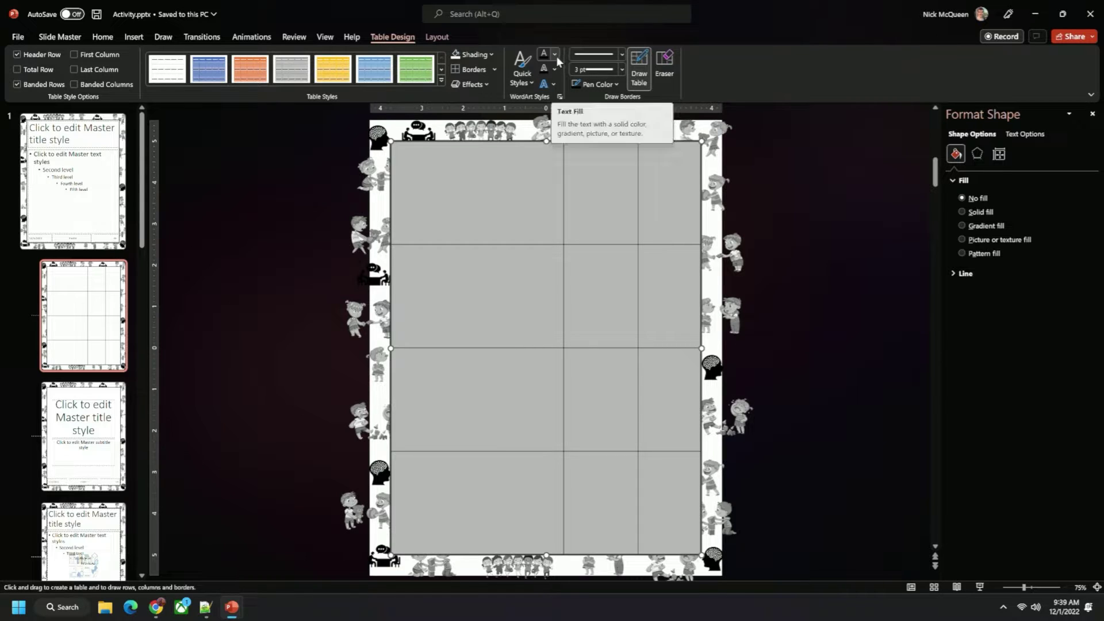
pyautogui.click(612, 82)
pyautogui.click(585, 115)
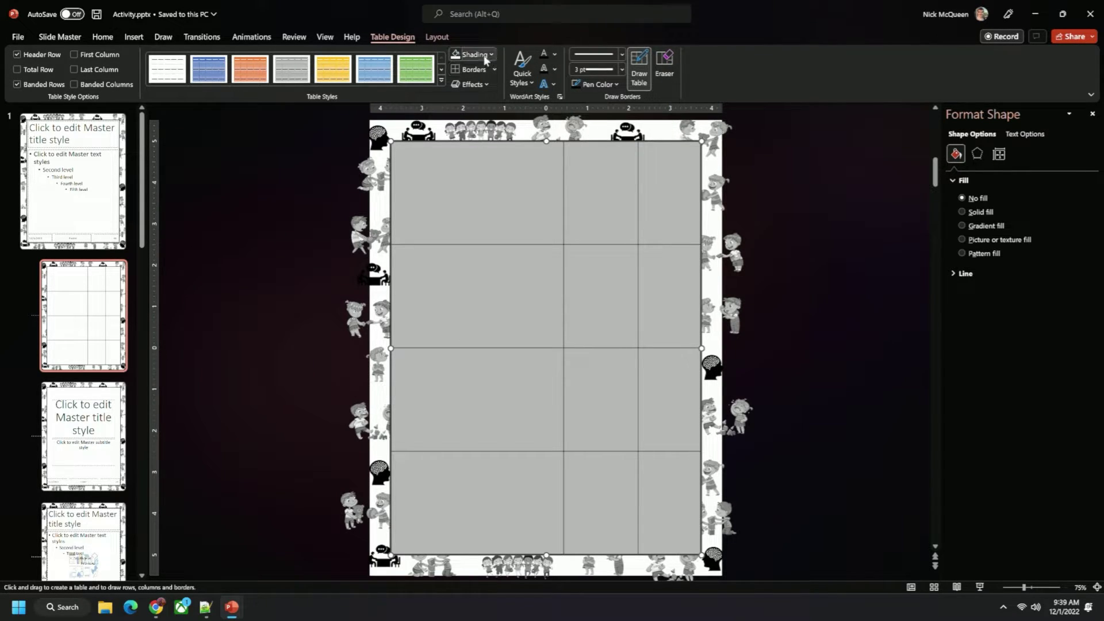
pyautogui.click(495, 66)
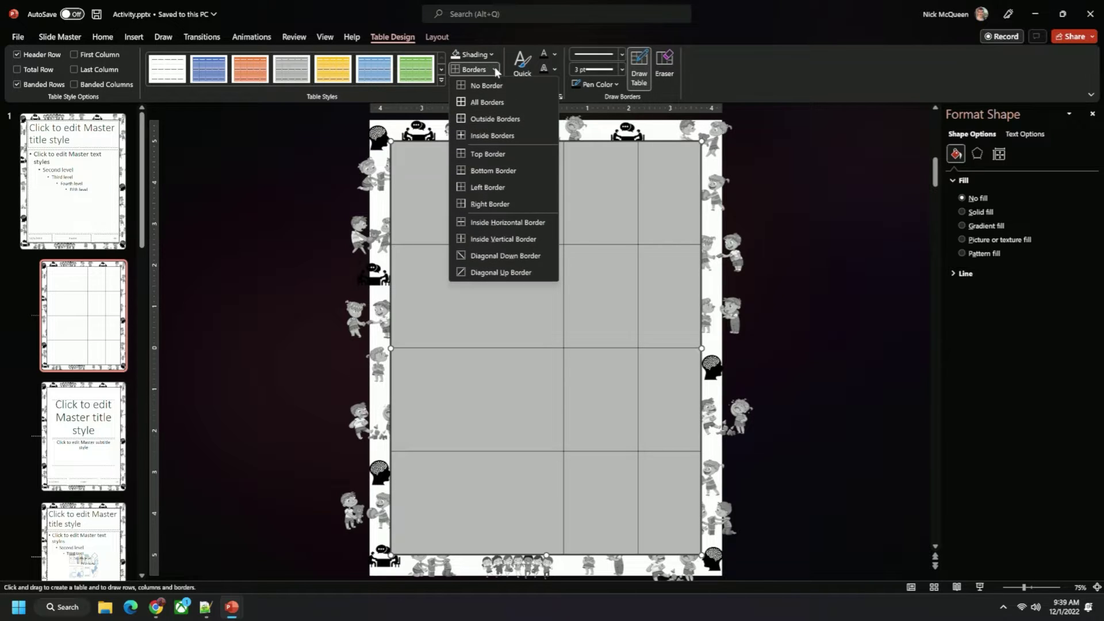
pyautogui.click(499, 103)
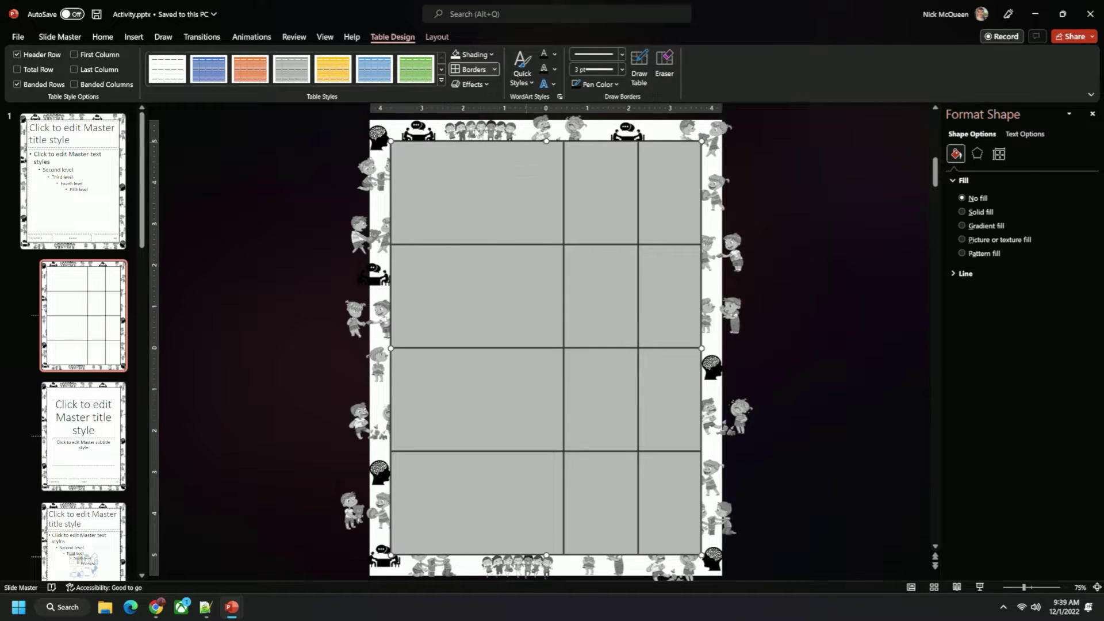
# Step: Remove the inside border between the second and third cells of the table's first row
pyautogui.click(645, 200)
pyautogui.moveTo(646, 202); pyautogui.dragTo(631, 200)
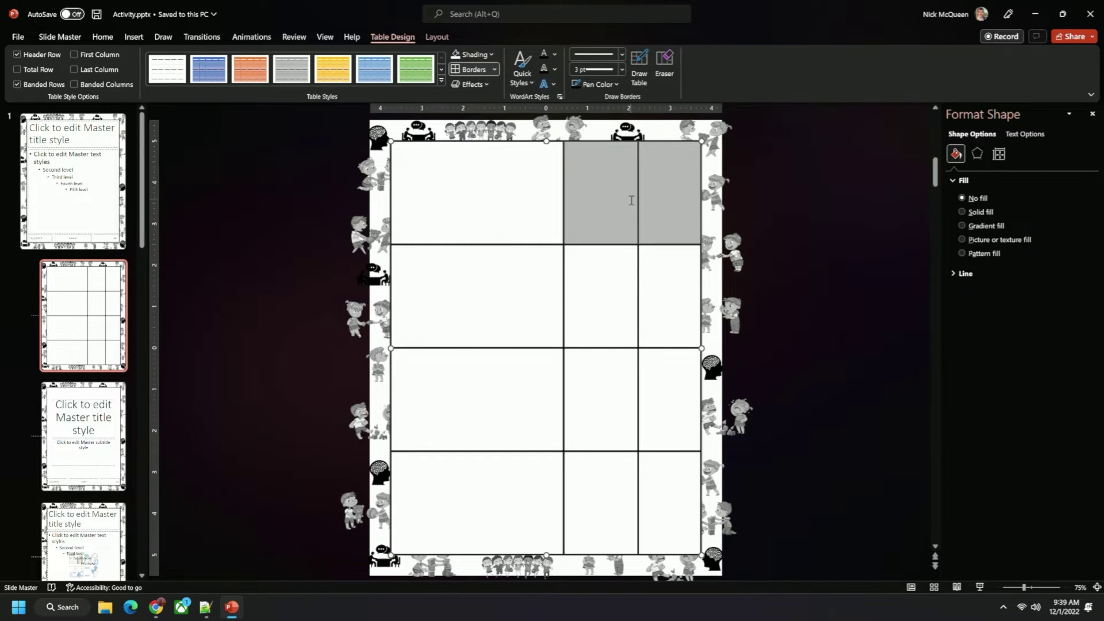
pyautogui.click(636, 284)
pyautogui.moveTo(654, 296); pyautogui.dragTo(628, 203)
pyautogui.click(657, 213)
pyautogui.click(493, 69)
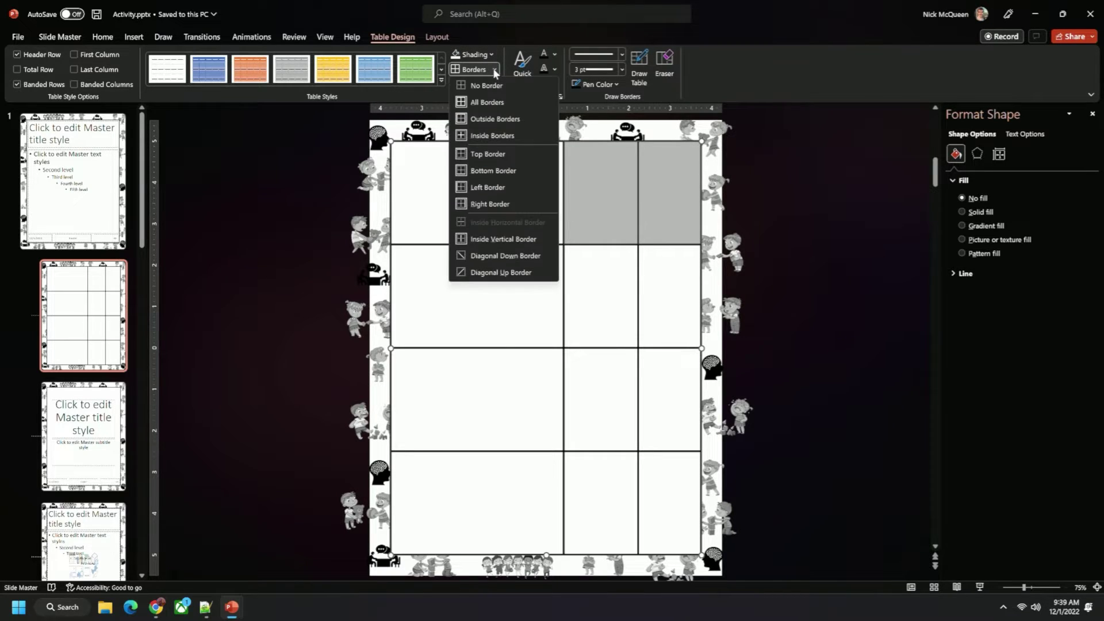
pyautogui.click(491, 135)
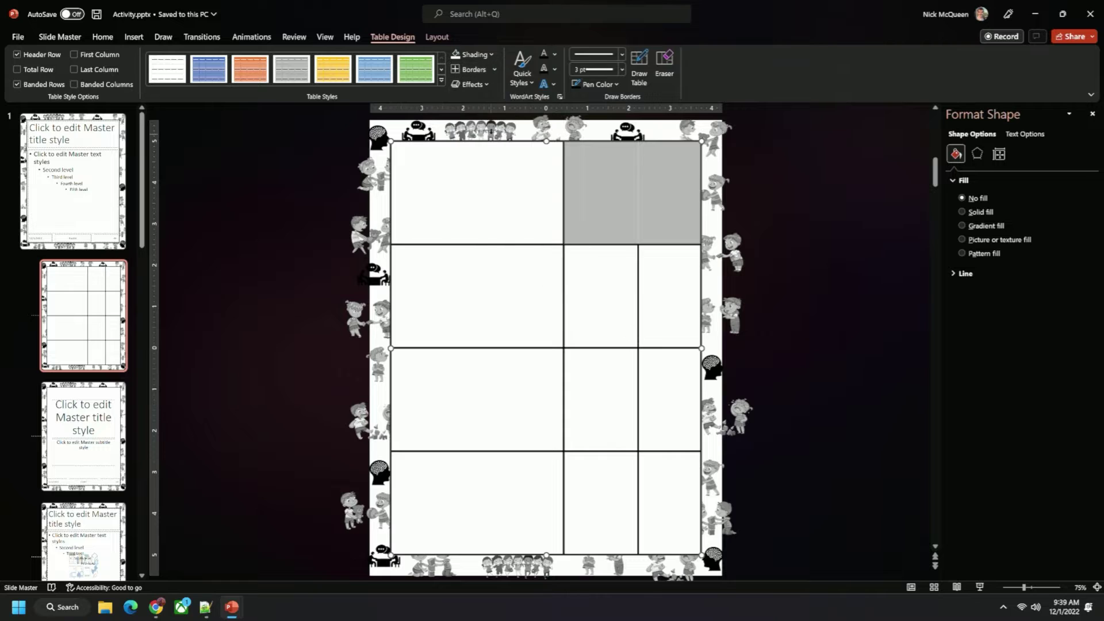
# Step: Add a 1 pt border between the second and third cells of the first row
pyautogui.click(615, 70)
pyautogui.click(596, 134)
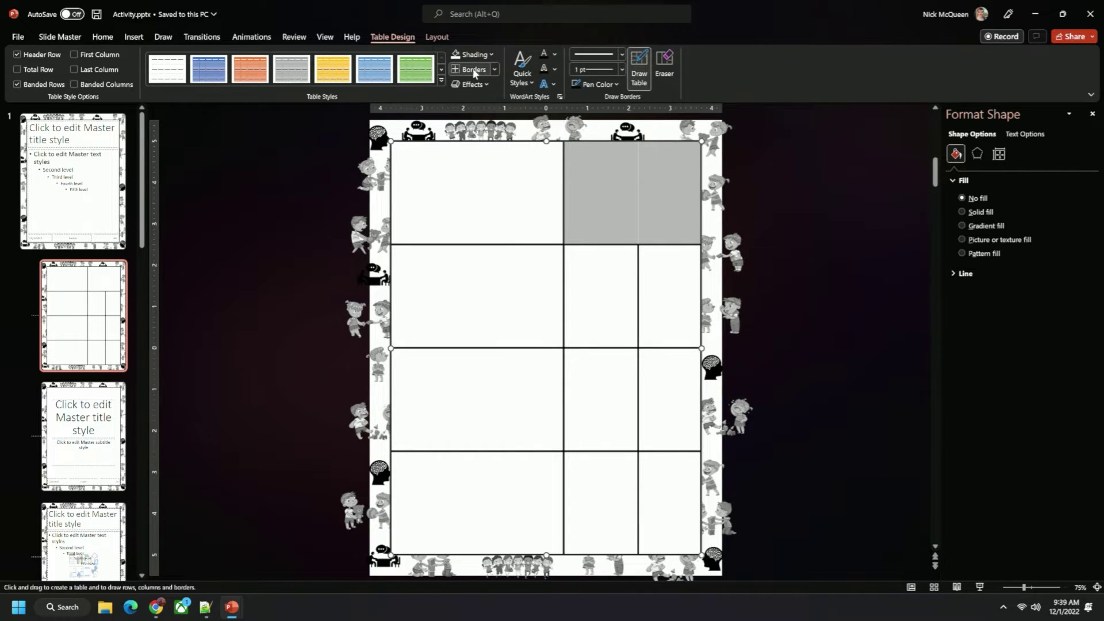
pyautogui.moveTo(639, 144); pyautogui.dragTo(639, 243)
# Step: Set the border between the second and third cells of the table's second row to 1 pt
pyautogui.moveTo(659, 285); pyautogui.dragTo(617, 281)
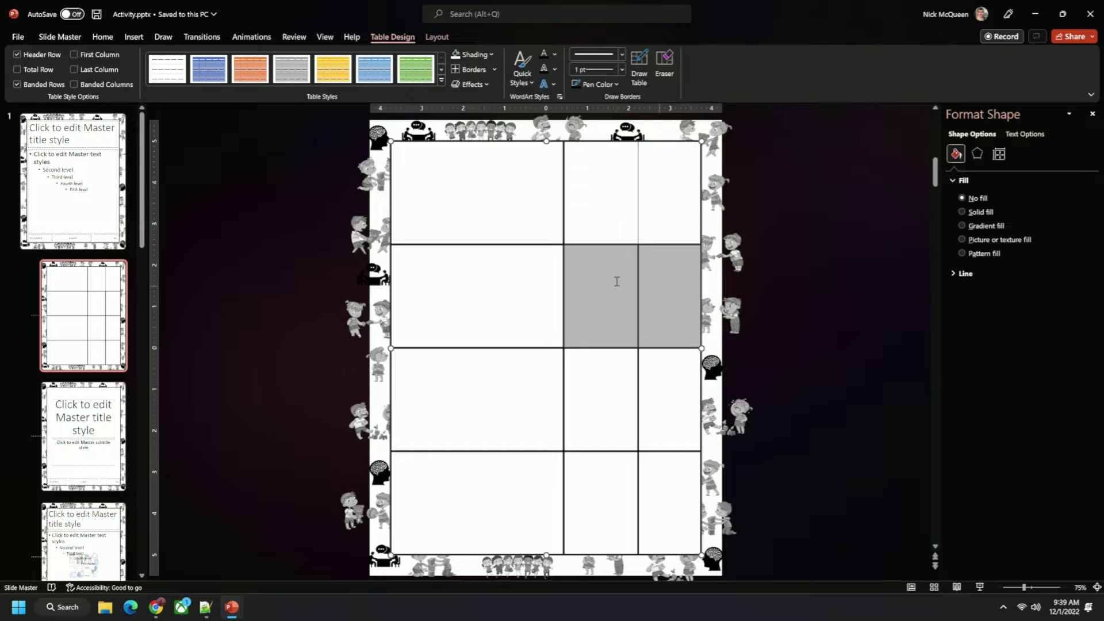
pyautogui.click(654, 202)
# Step: Merge all three cells of the table's third row into one full-width cell
pyautogui.moveTo(542, 386); pyautogui.dragTo(654, 384)
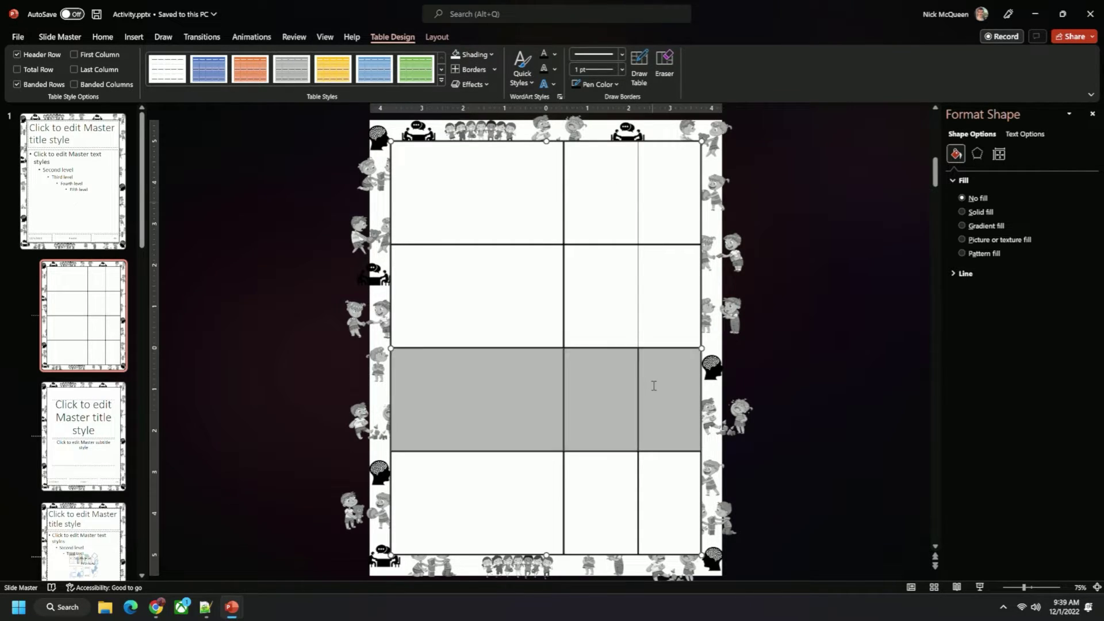
pyautogui.rightClick(653, 386)
pyautogui.press('Escape')
pyautogui.click(512, 393)
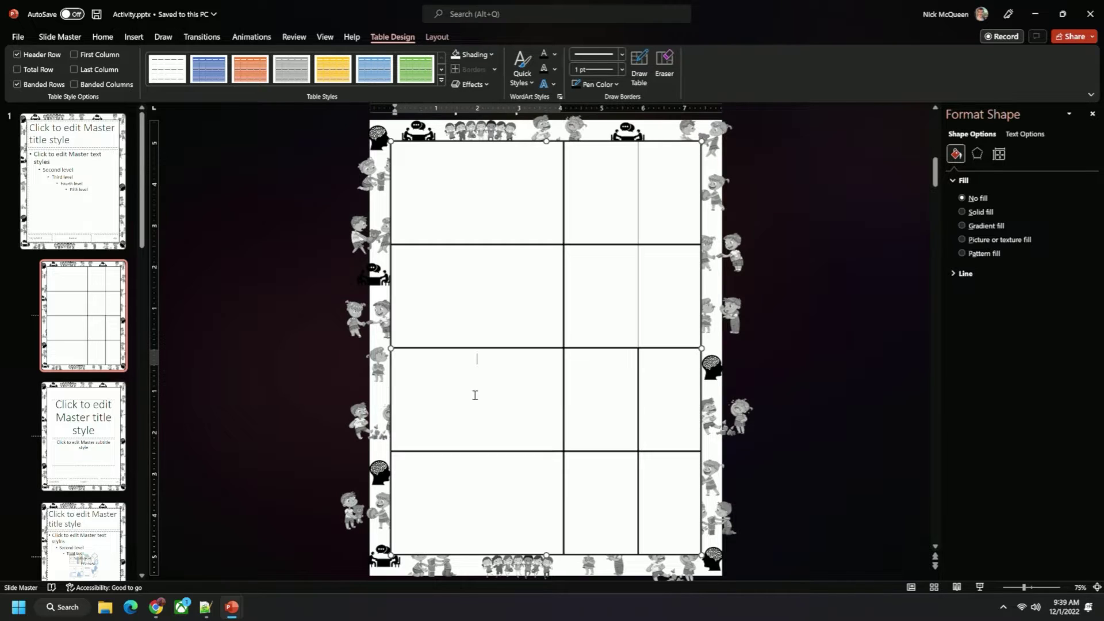
pyautogui.moveTo(556, 395); pyautogui.dragTo(654, 394)
pyautogui.rightClick(658, 396)
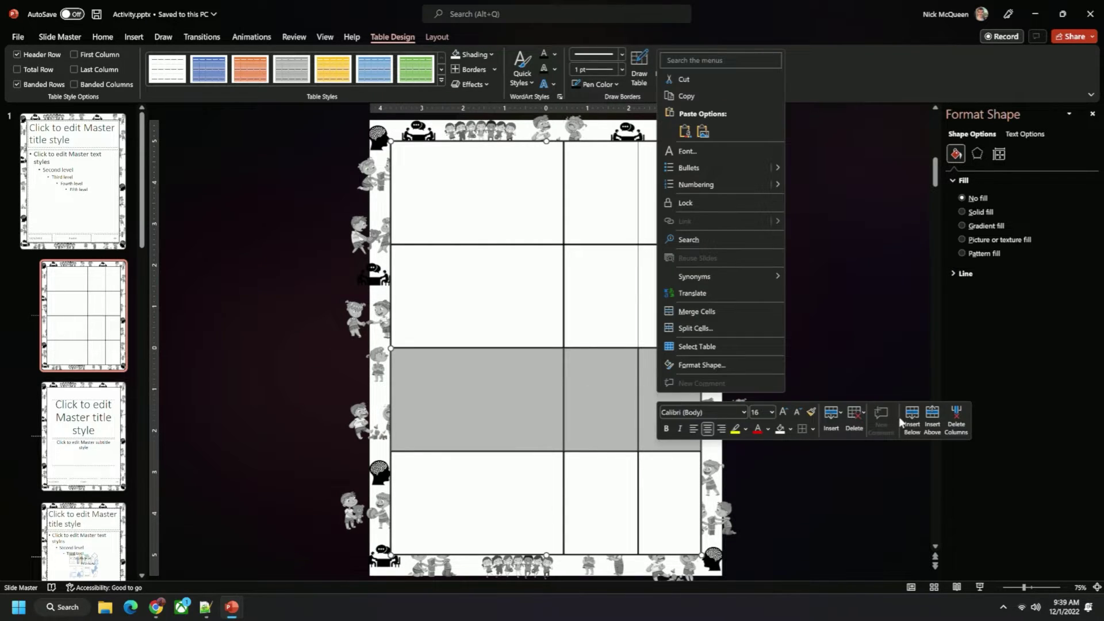
pyautogui.click(713, 311)
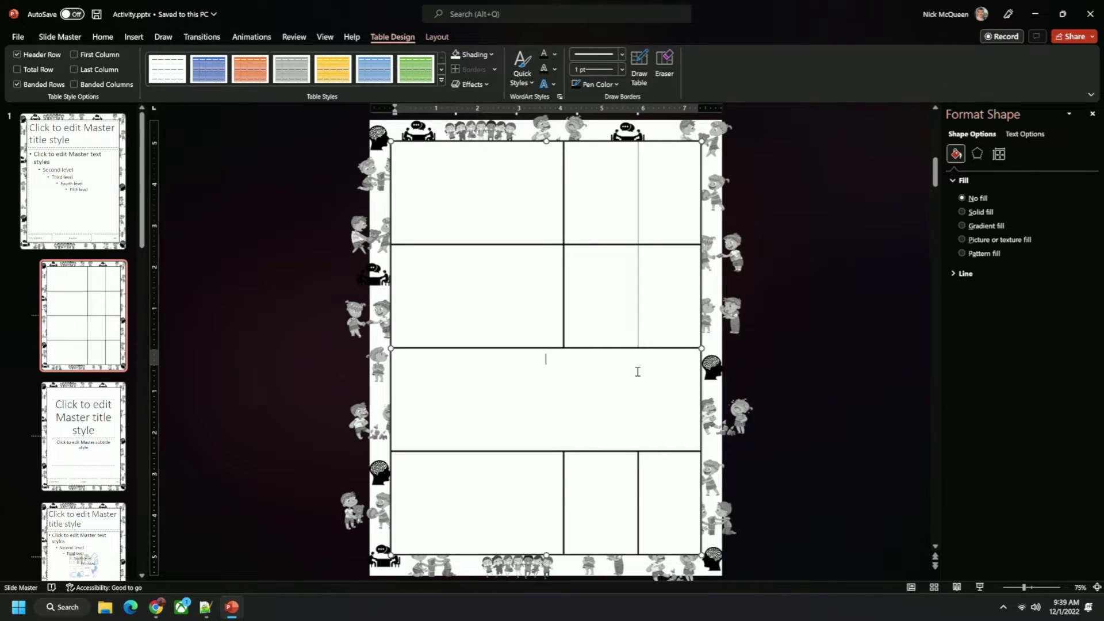
# Step: Merge all three cells of the table's fourth row into one full-width cell
pyautogui.click(483, 500)
pyautogui.moveTo(518, 496); pyautogui.dragTo(666, 482)
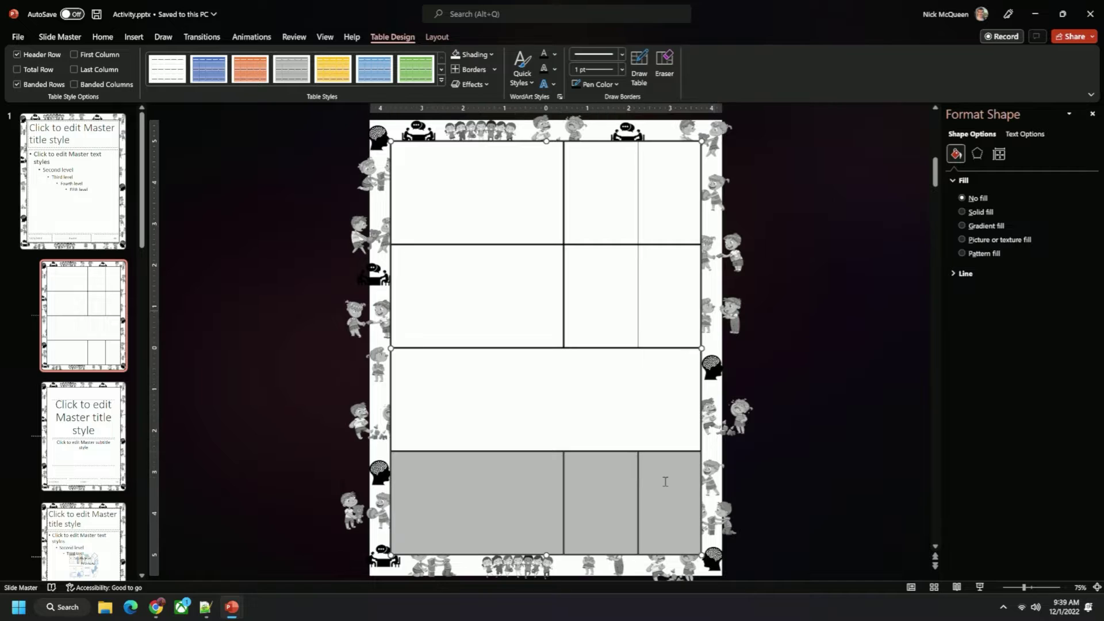
pyautogui.rightClick(666, 482)
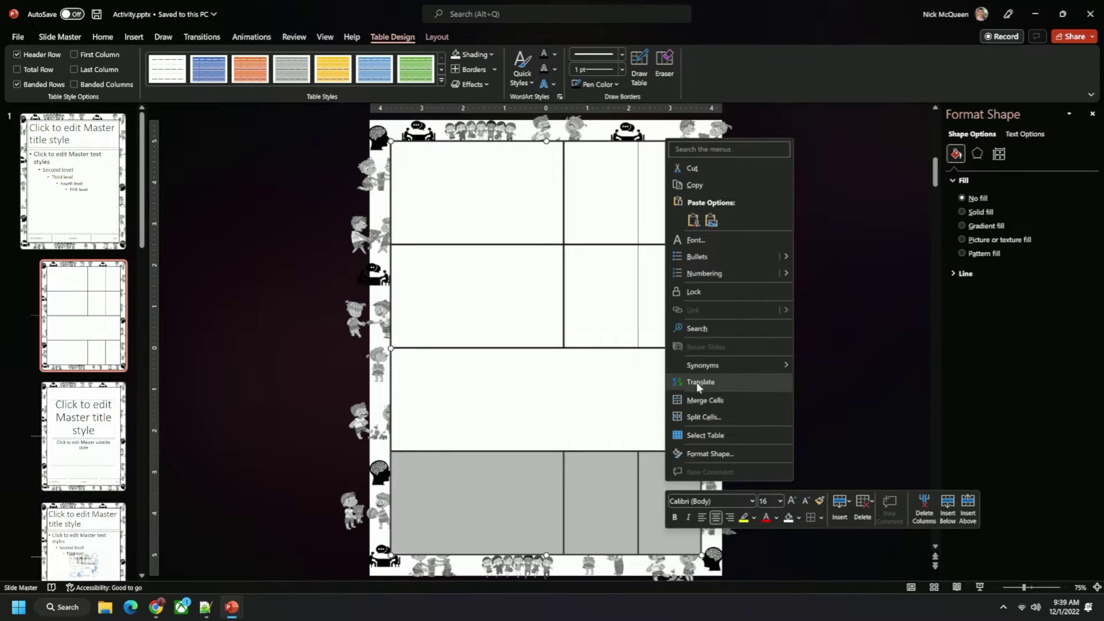
pyautogui.click(704, 401)
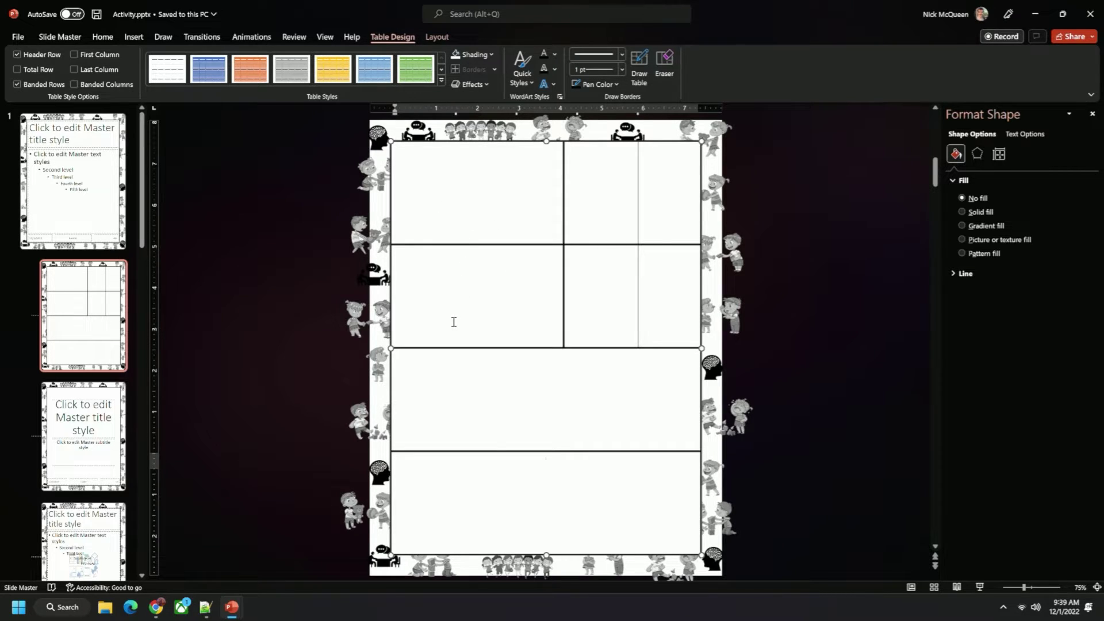
# Step: Set the border between the first and second cells to 1 pt in the table's first and second rows
pyautogui.moveTo(578, 198); pyautogui.dragTo(579, 261)
pyautogui.moveTo(525, 208); pyautogui.dragTo(602, 291)
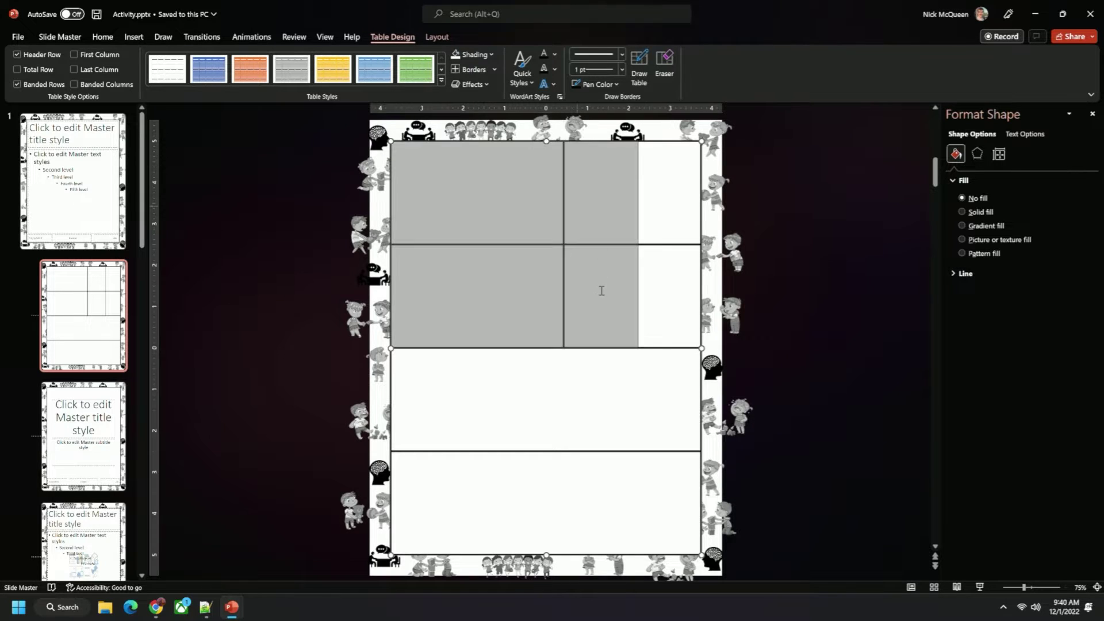
pyautogui.moveTo(523, 162); pyautogui.dragTo(608, 188)
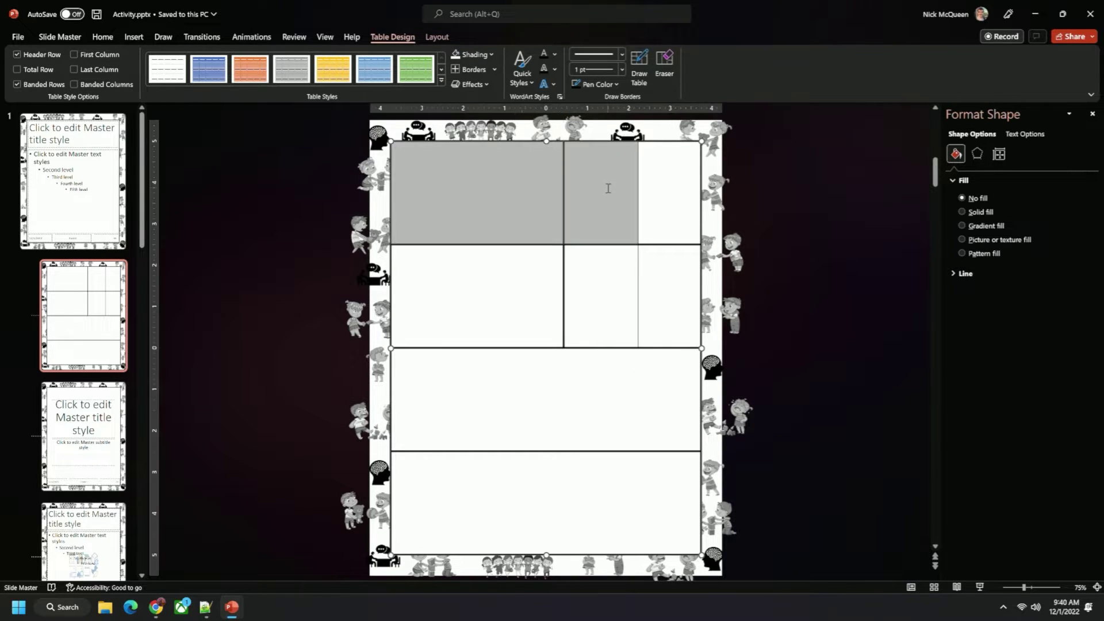
pyautogui.moveTo(523, 259); pyautogui.dragTo(592, 286)
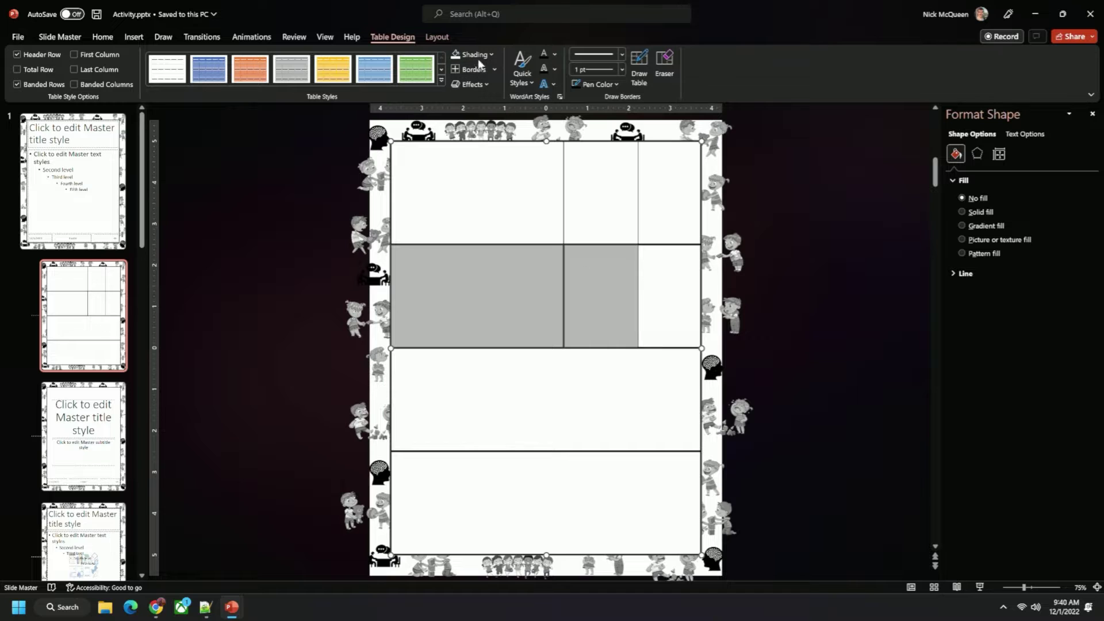
pyautogui.click(686, 269)
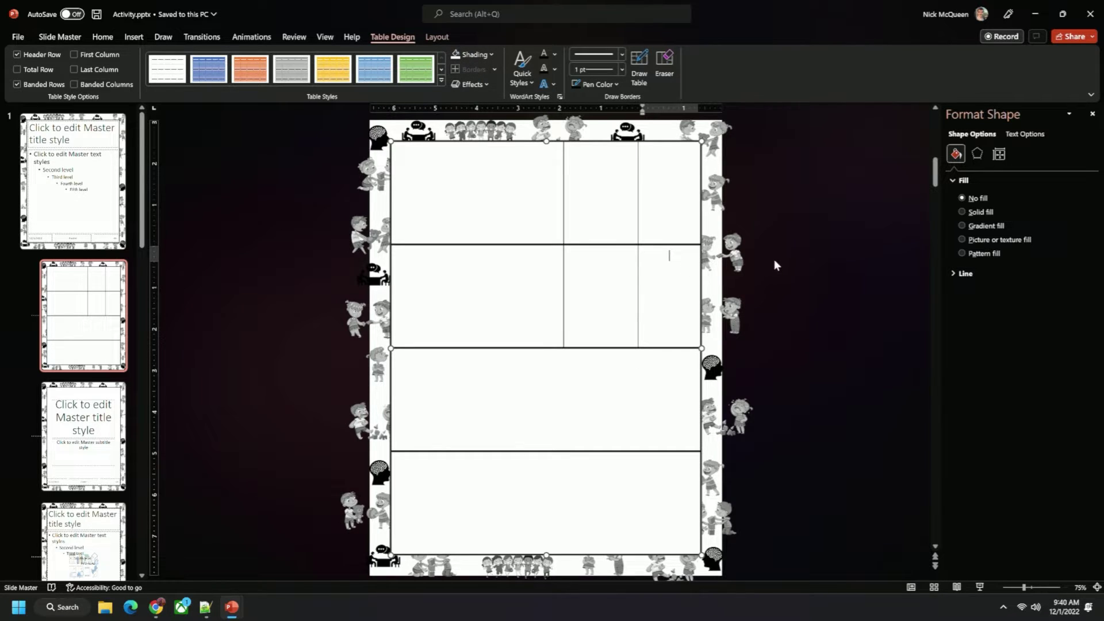
pyautogui.moveTo(533, 283); pyautogui.dragTo(661, 285)
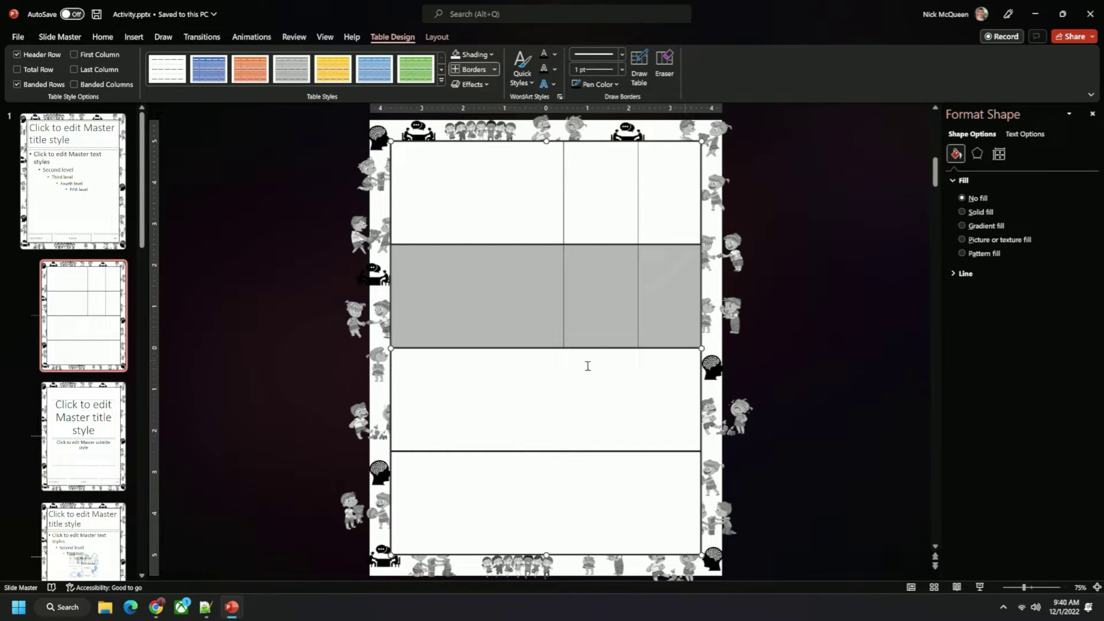
pyautogui.click(587, 387)
pyautogui.click(497, 205)
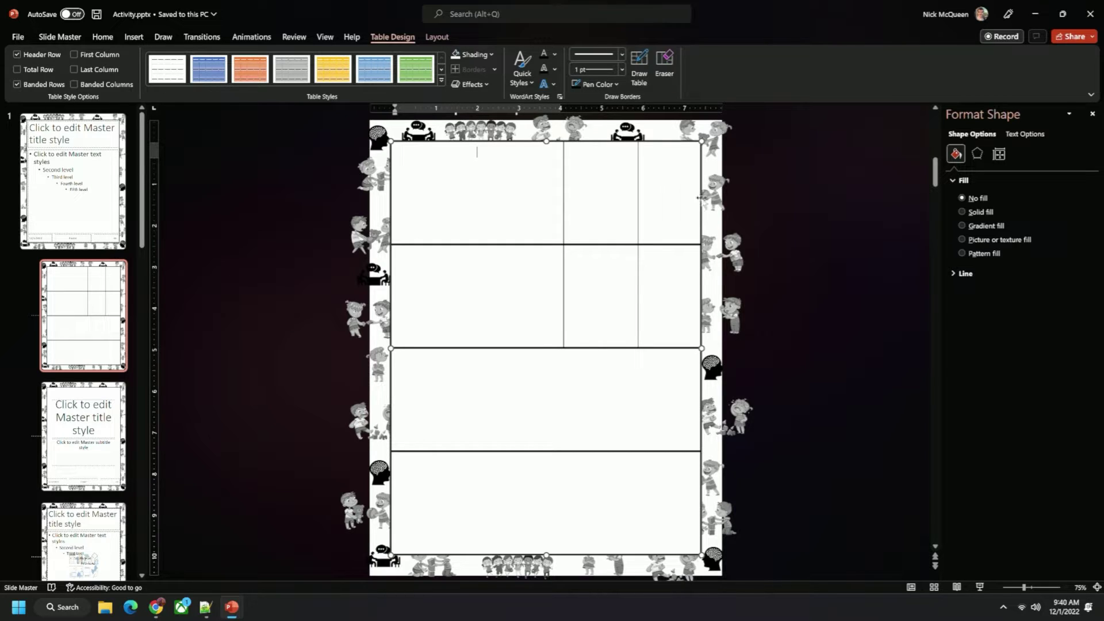
pyautogui.click(761, 199)
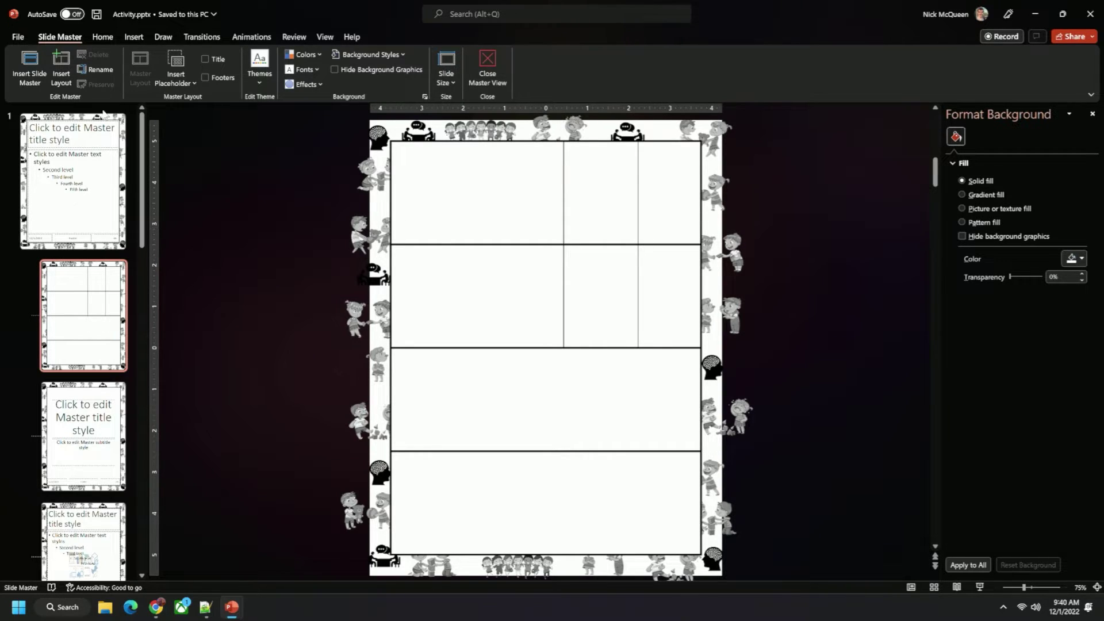
# Step: Add a text box in the table's first cell reading "What discourse do teachers and other staff have towards their students?"
pyautogui.click(109, 40)
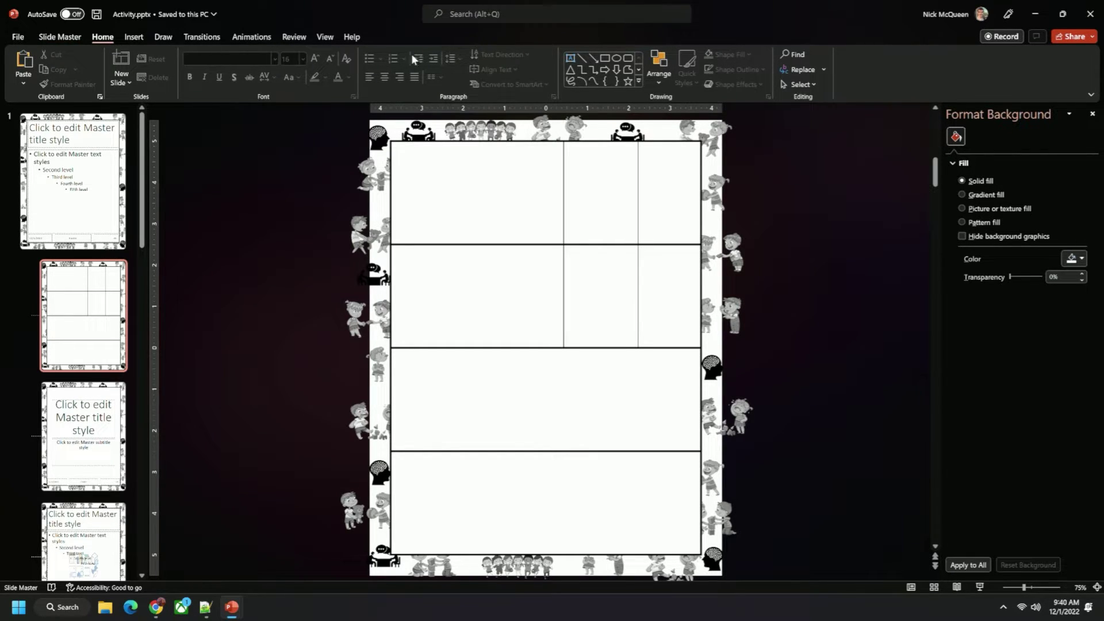
pyautogui.click(135, 38)
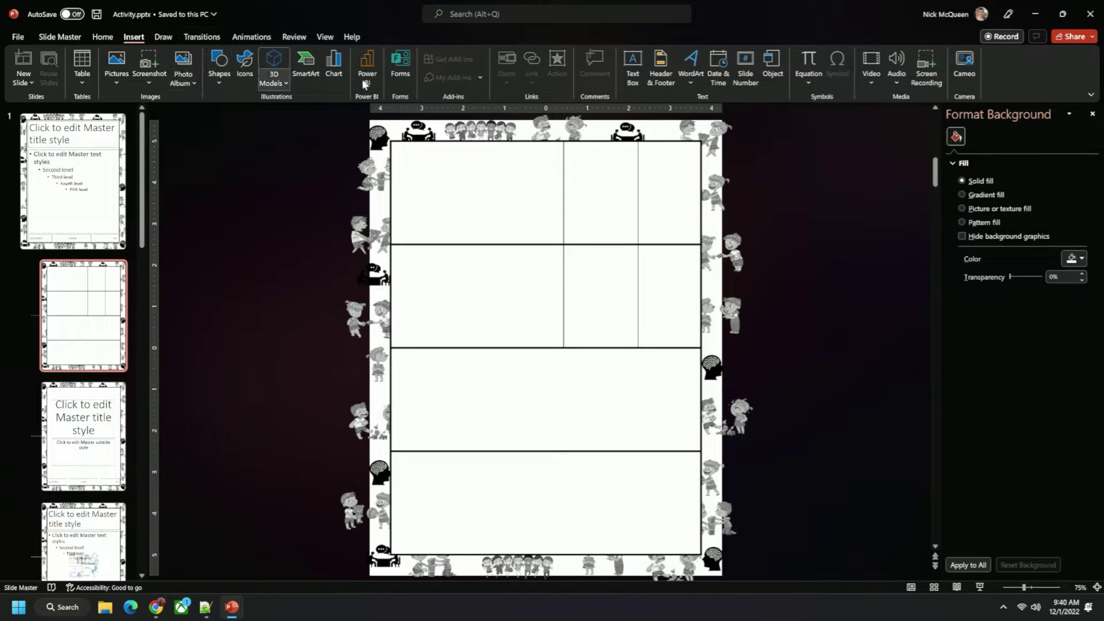
pyautogui.click(632, 66)
pyautogui.click(474, 190)
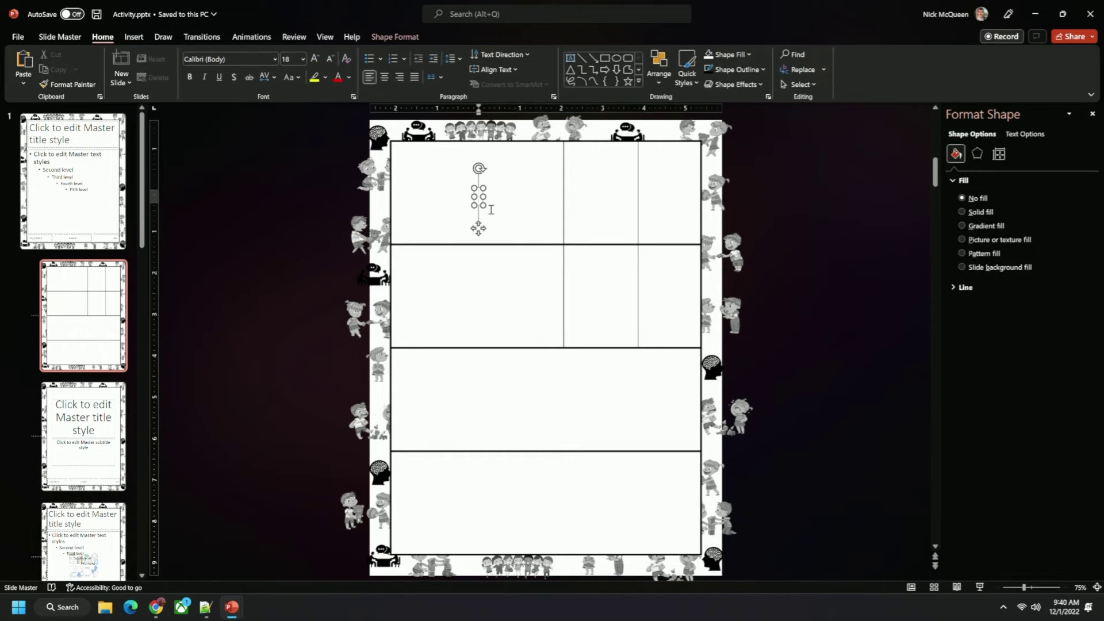
pyautogui.write('What')
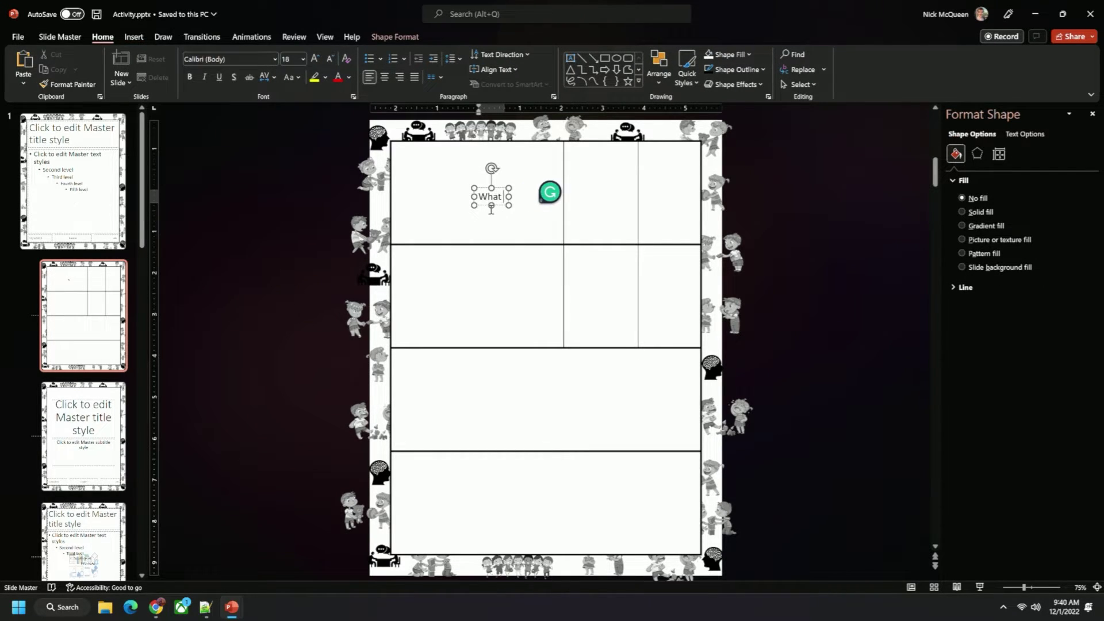
pyautogui.write(' discourse dop')
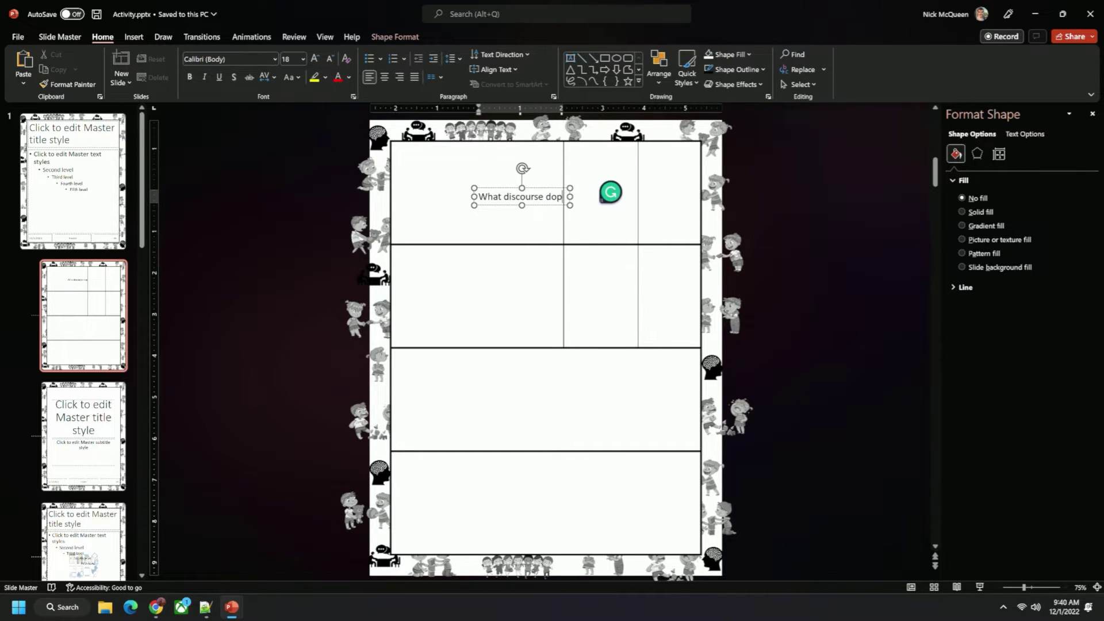
pyautogui.press('BackSpace')
pyautogui.write('teachers')
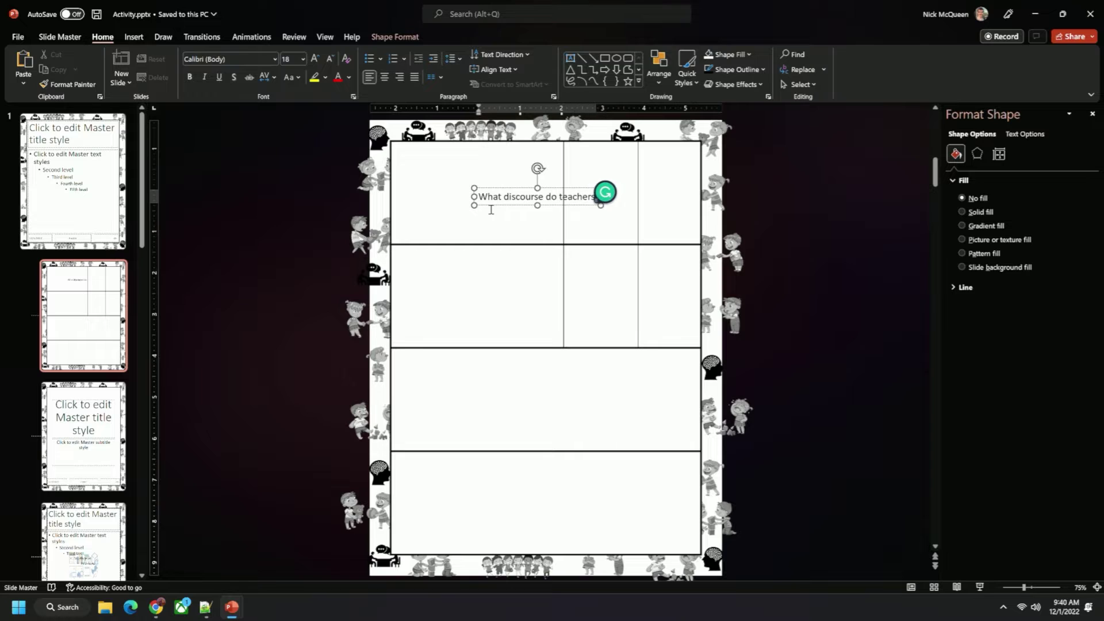
pyautogui.write(' and other sta')
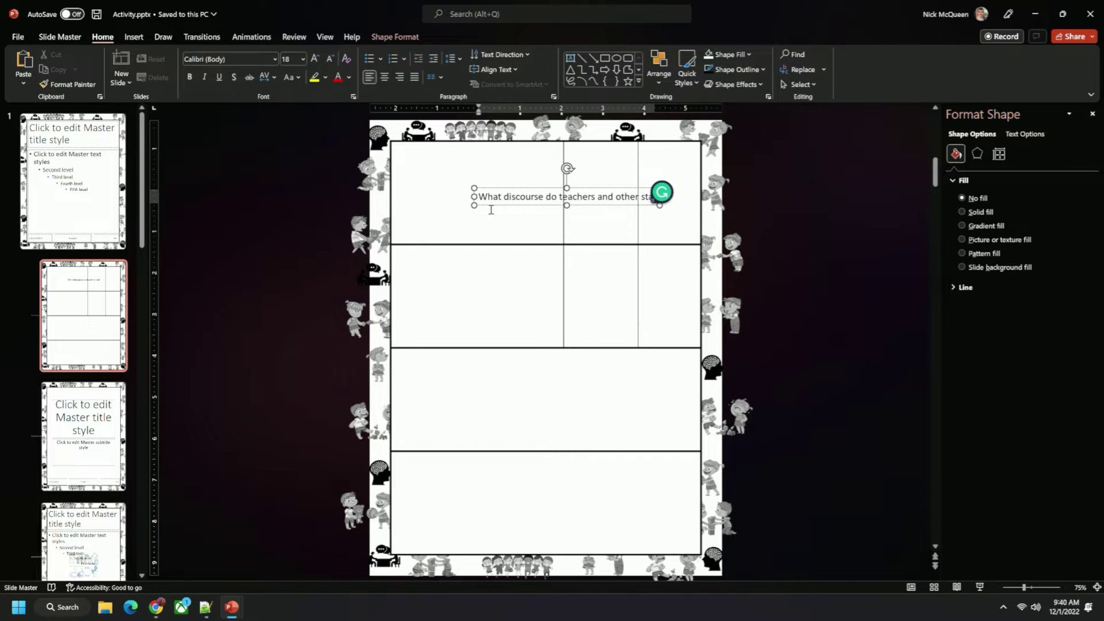
pyautogui.write('ff have tow')
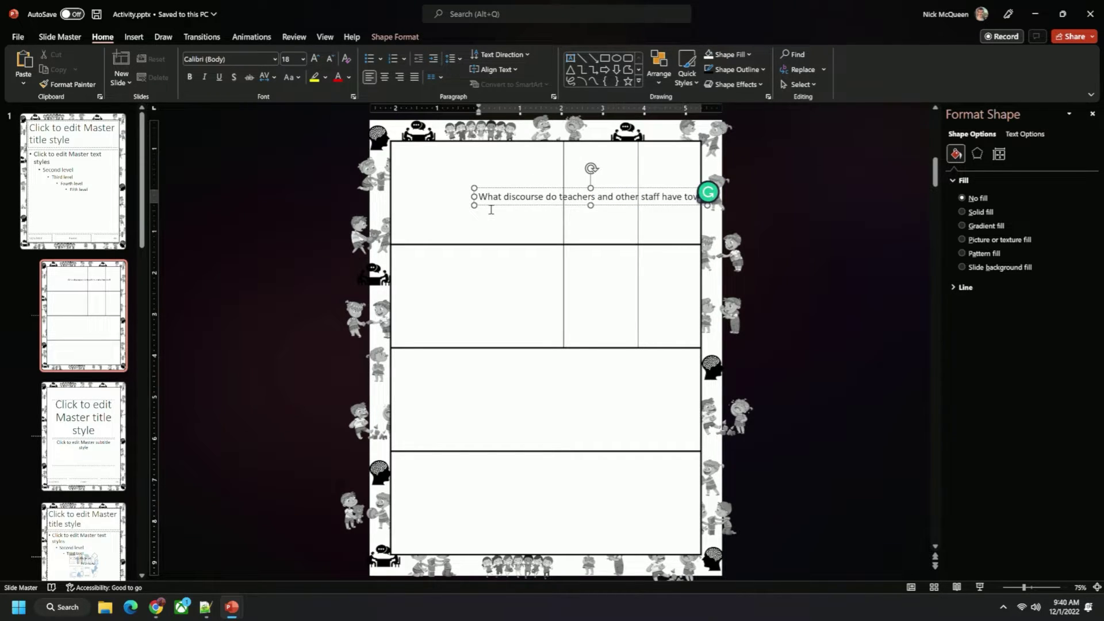
pyautogui.write('ards their student')
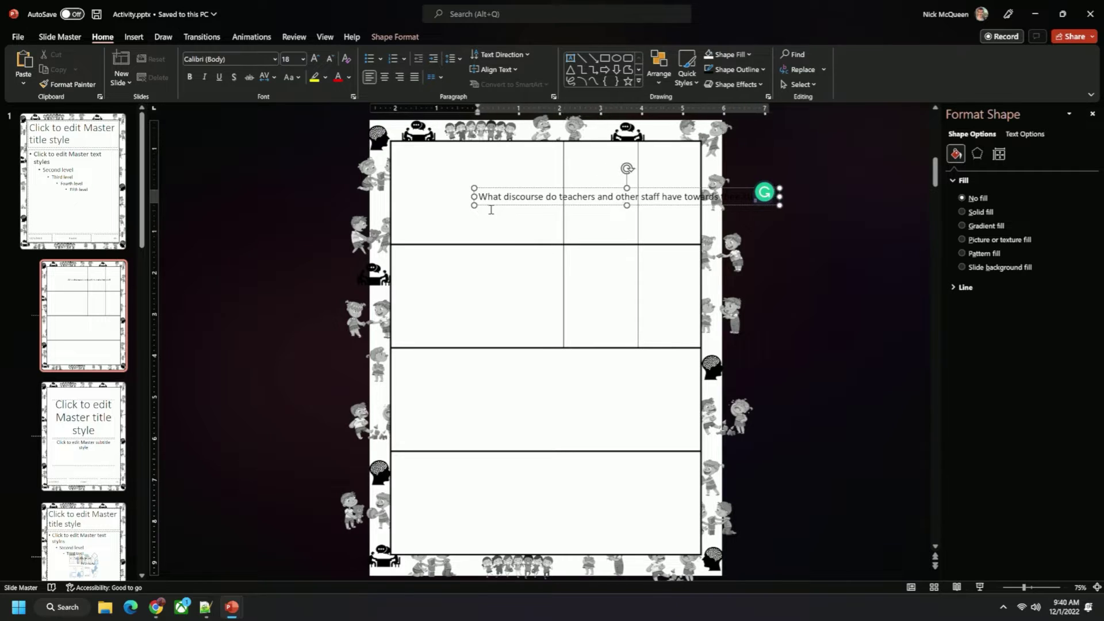
pyautogui.write('s')
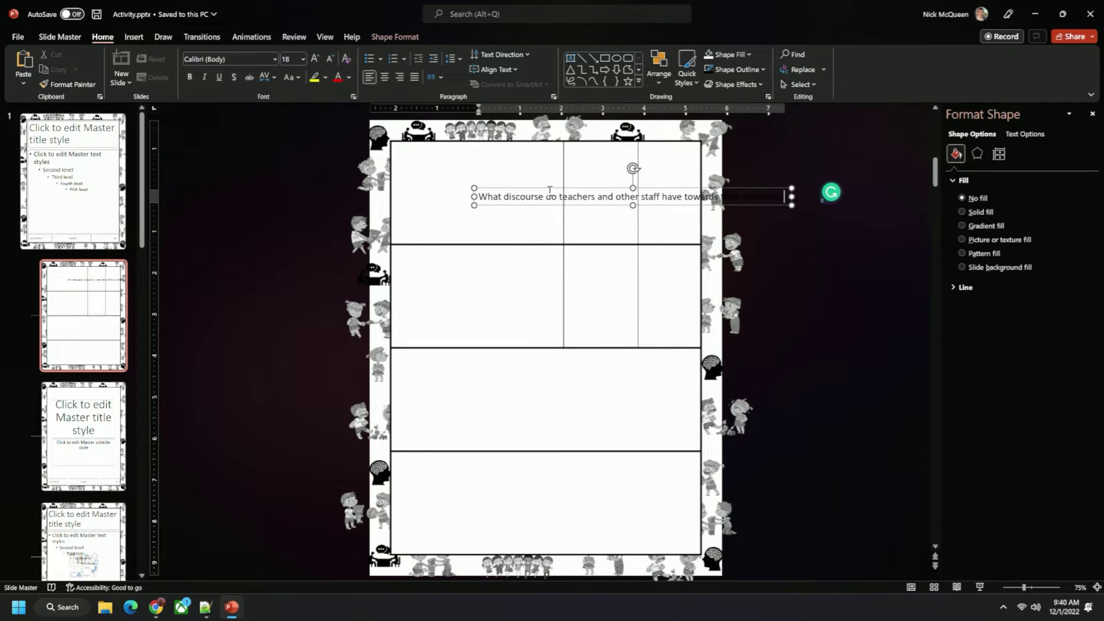
# Step: Place the question text box at the first cell's top-left corner, 0.5" by 0.5", and narrow it to the cell's width, 4.17"
pyautogui.moveTo(551, 189); pyautogui.dragTo(465, 140)
pyautogui.click(999, 153)
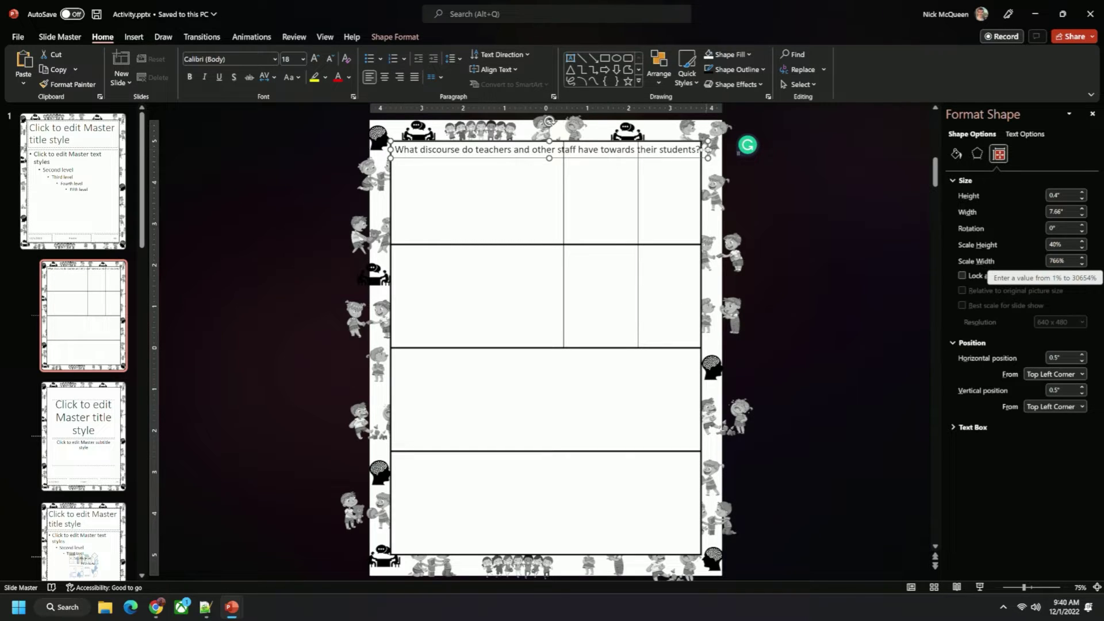
pyautogui.click(707, 149)
pyautogui.moveTo(561, 150); pyautogui.dragTo(563, 152)
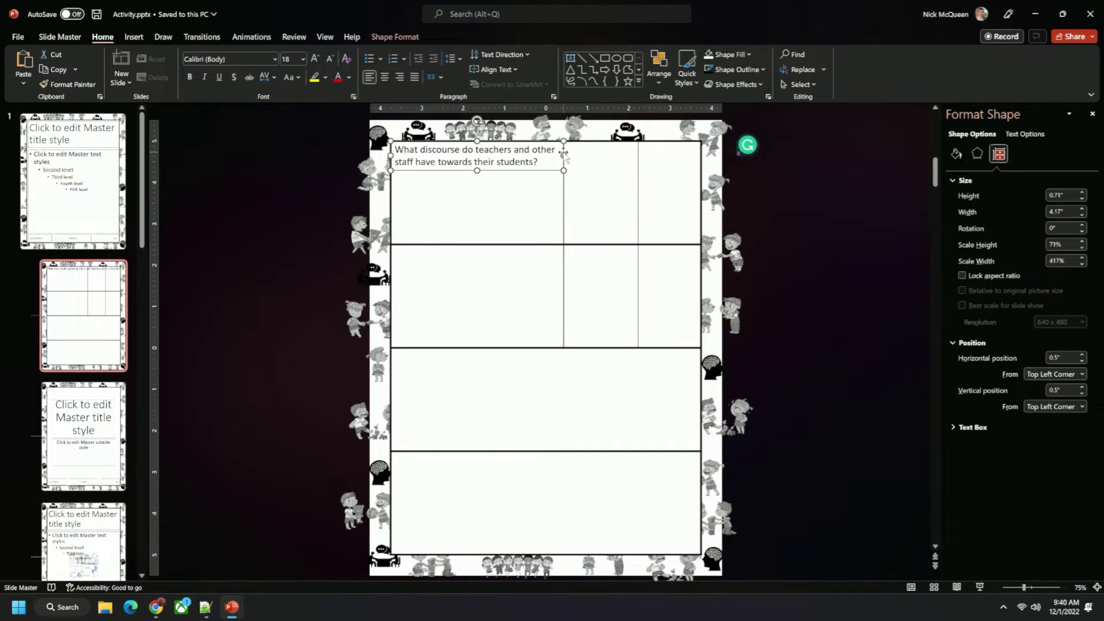
# Step: Reduce the whole question text in the first cell to 16 pt
pyautogui.click(435, 159)
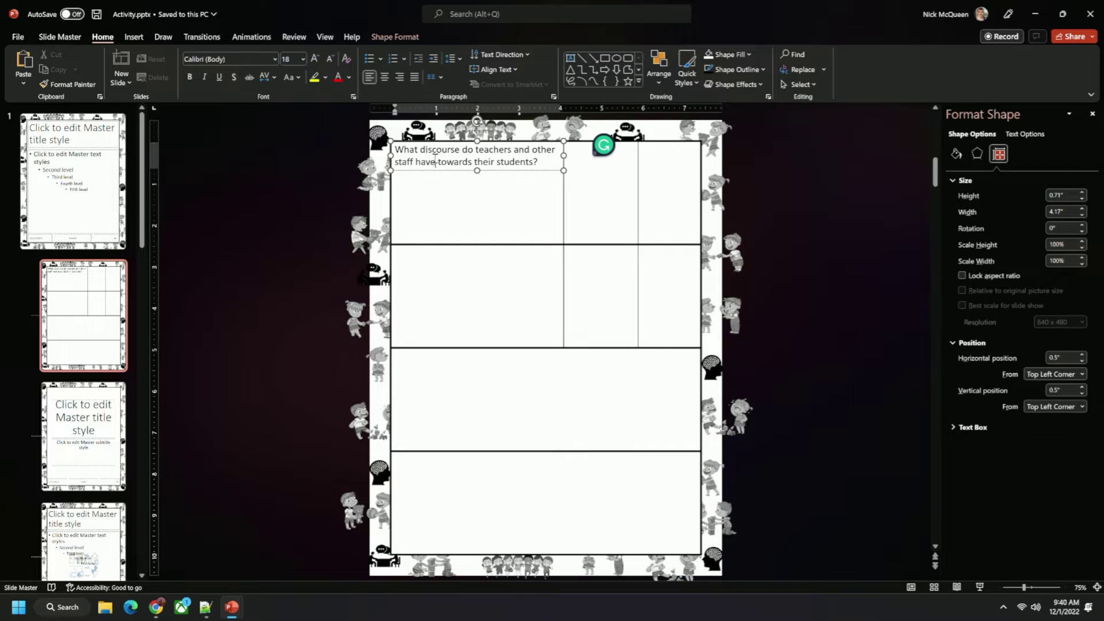
pyautogui.hotkey('ctrl', 'a')
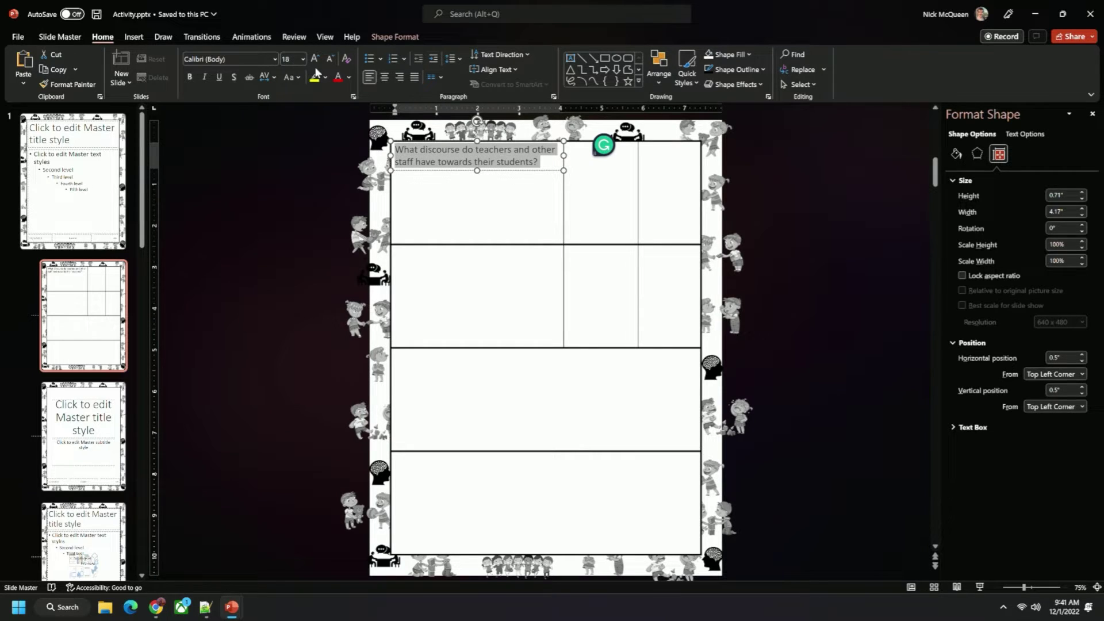
pyautogui.click(331, 58)
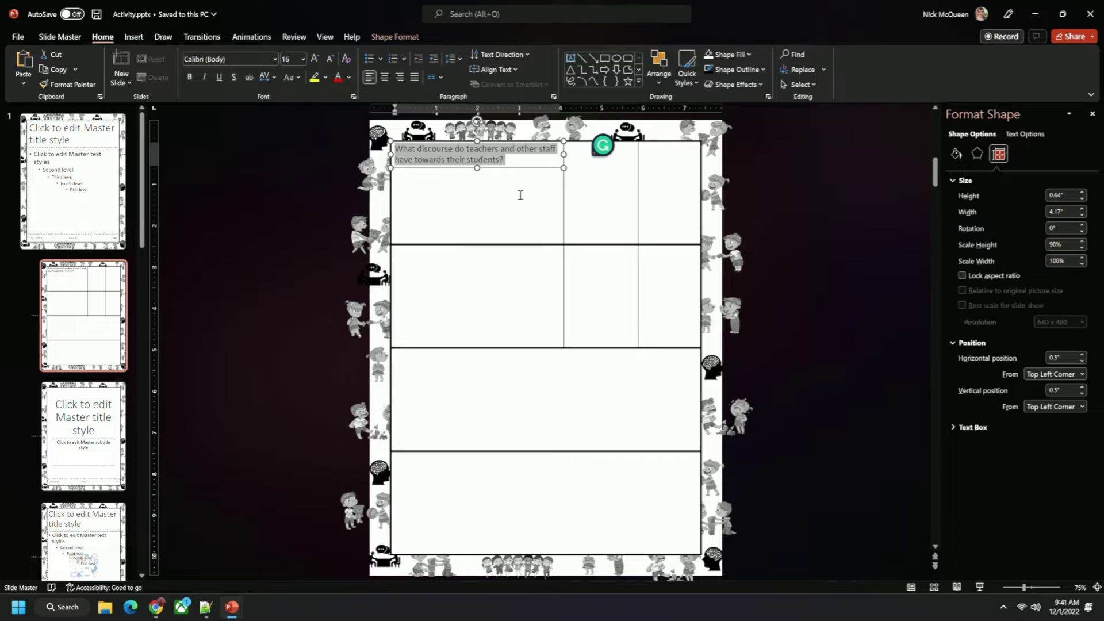
# Step: Duplicate the question text box and align the copy with the top-left corner of the second row's first cell
pyautogui.click(542, 167)
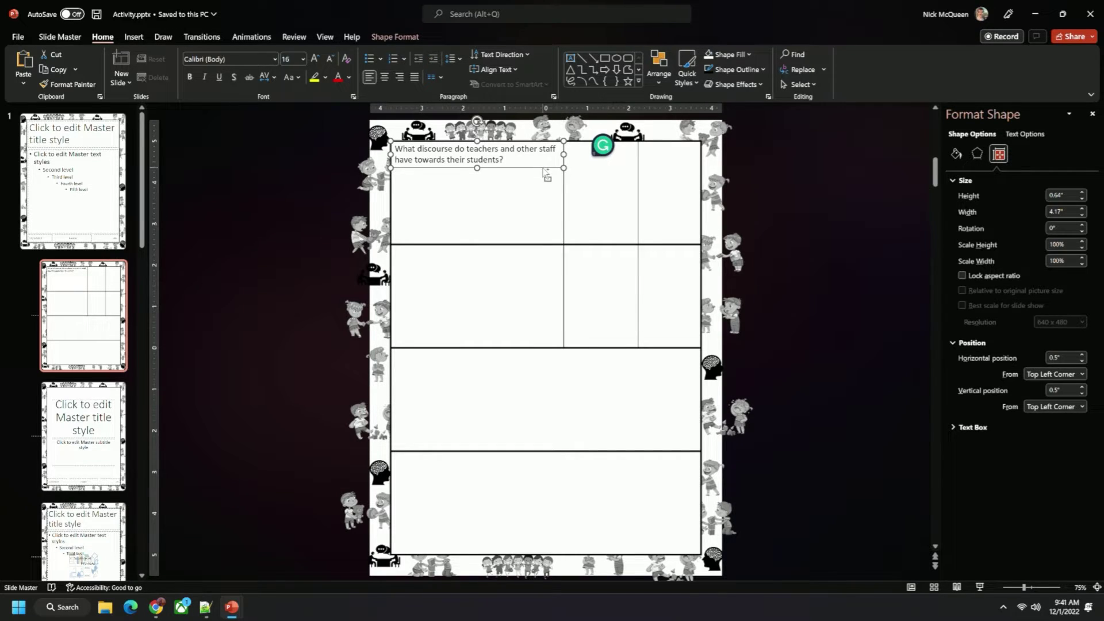
pyautogui.hotkey('ctrl', 'c')
pyautogui.hotkey('ctrl', 'v')
pyautogui.moveTo(544, 181); pyautogui.dragTo(524, 271)
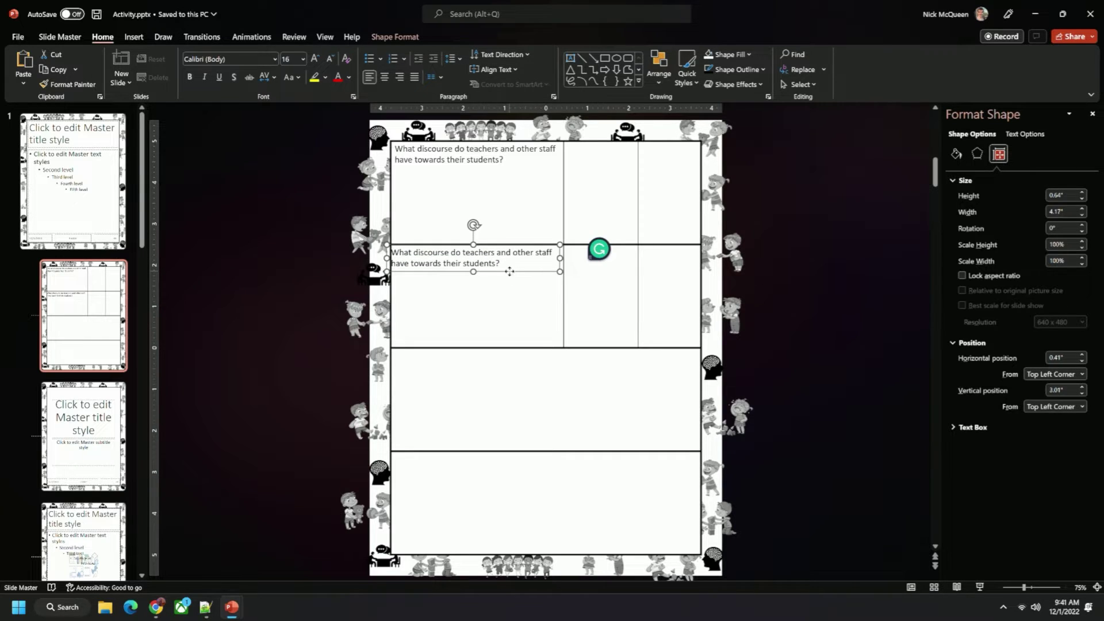
pyautogui.moveTo(511, 272); pyautogui.dragTo(395, 259)
# Step: Replace the copied question in the second row with "What discourse do you have towards your students?"
pyautogui.click(511, 259)
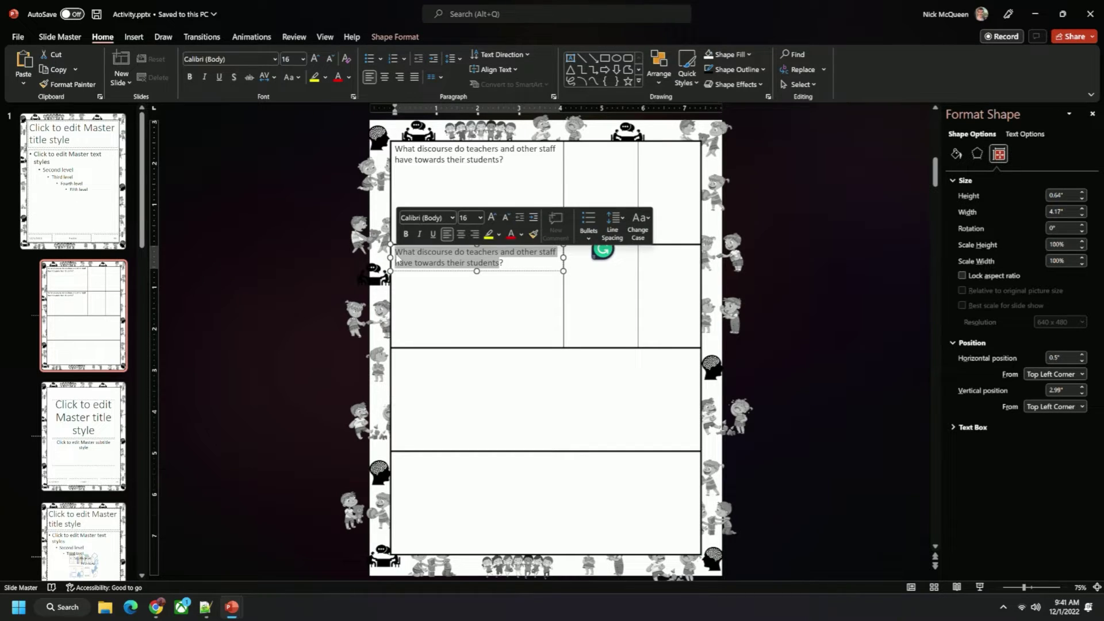
pyautogui.write('What dsiscourse do you have towards your students')
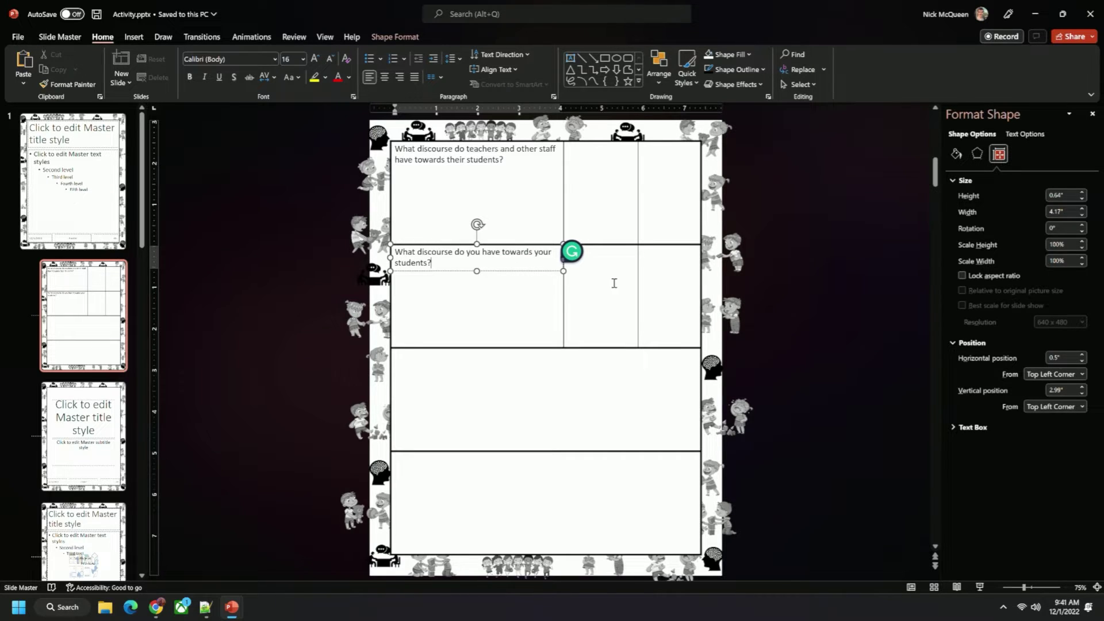
pyautogui.click(512, 274)
pyautogui.click(512, 272)
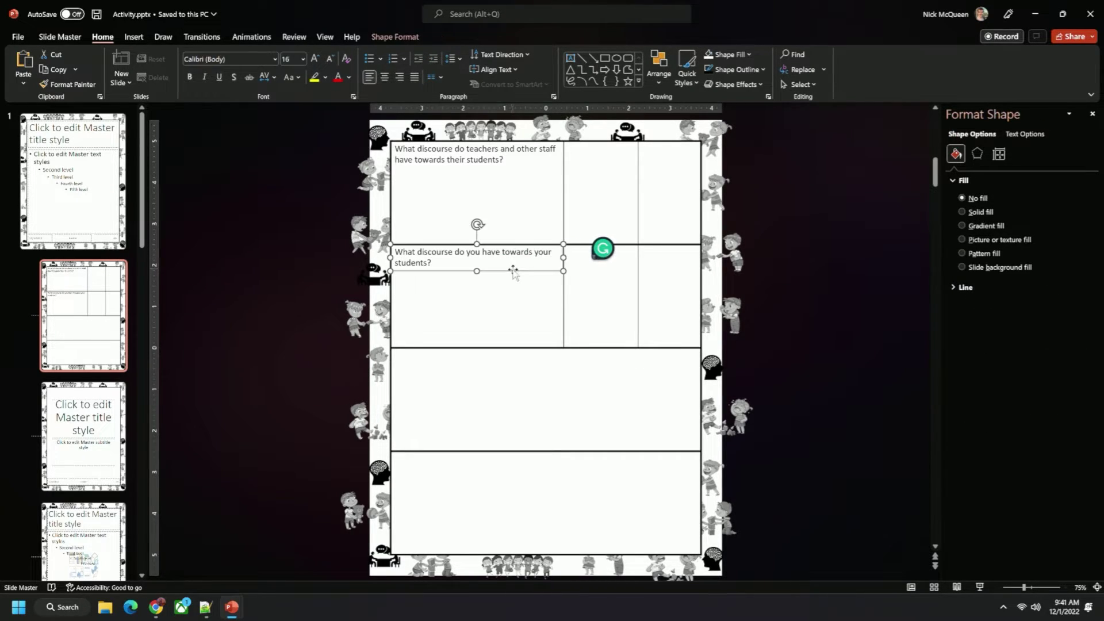
# Step: Duplicate the second row's question text box, place the copy at the top of the third row, and widen it to the full row width
pyautogui.moveTo(514, 274); pyautogui.dragTo(702, 361)
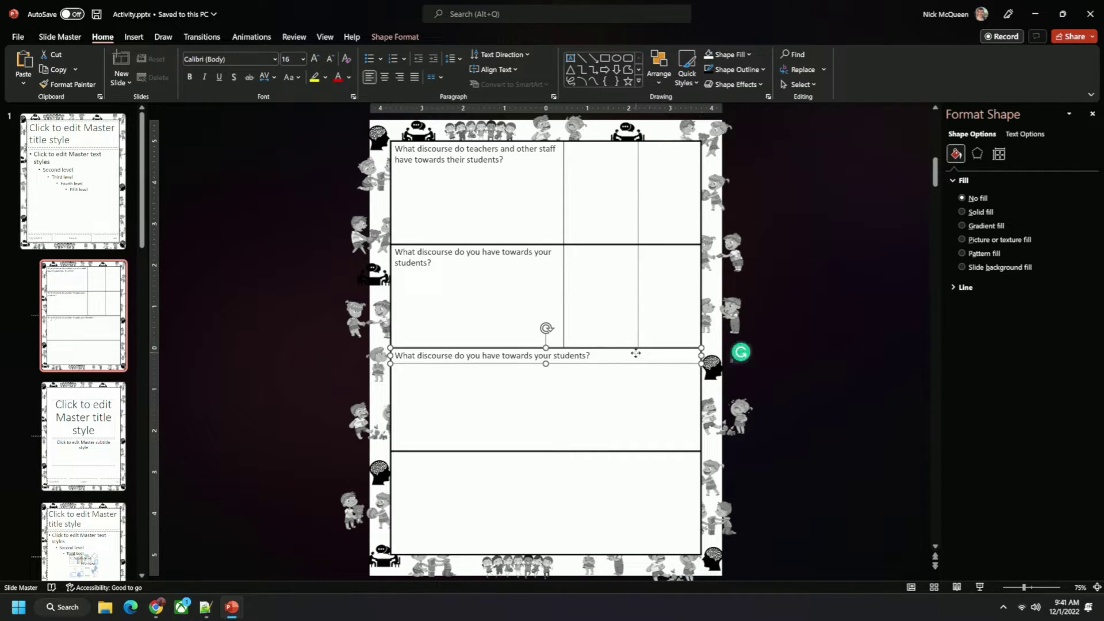
# Step: Replace the third row's question with "How do you think the attitude (discousrse surrounding the students) plays a role in how the students behave?"
pyautogui.click(590, 355)
pyautogui.moveTo(582, 356); pyautogui.dragTo(400, 352)
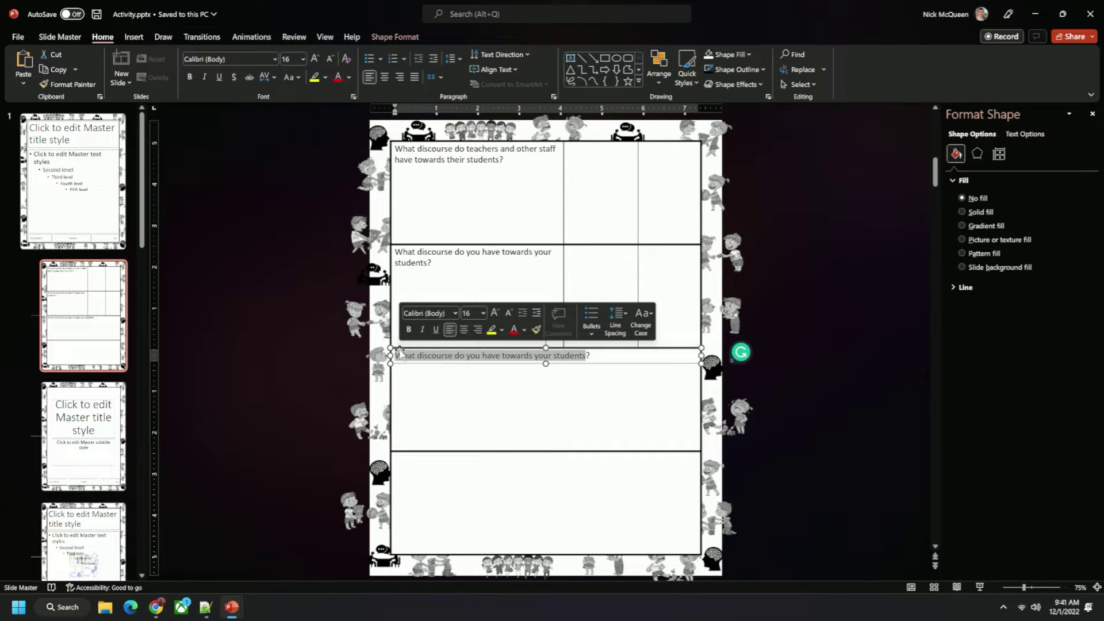
pyautogui.write('How do you think y')
pyautogui.press('BackSpace')
pyautogui.write('the attitude')
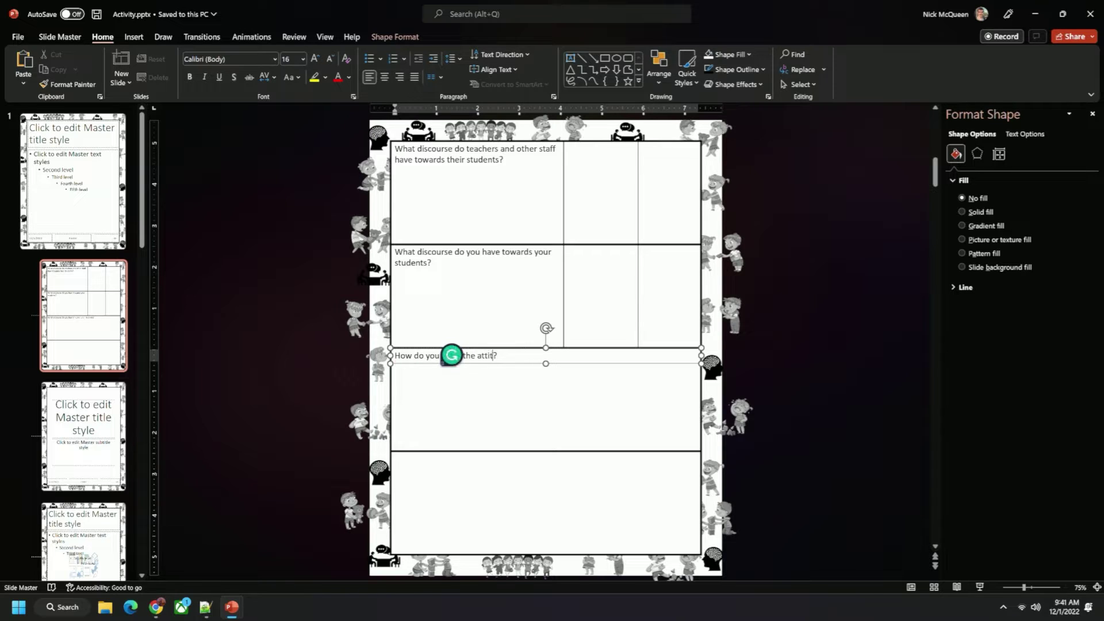
pyautogui.write(' (discousrse')
pyautogui.write(' surrounding the students)')
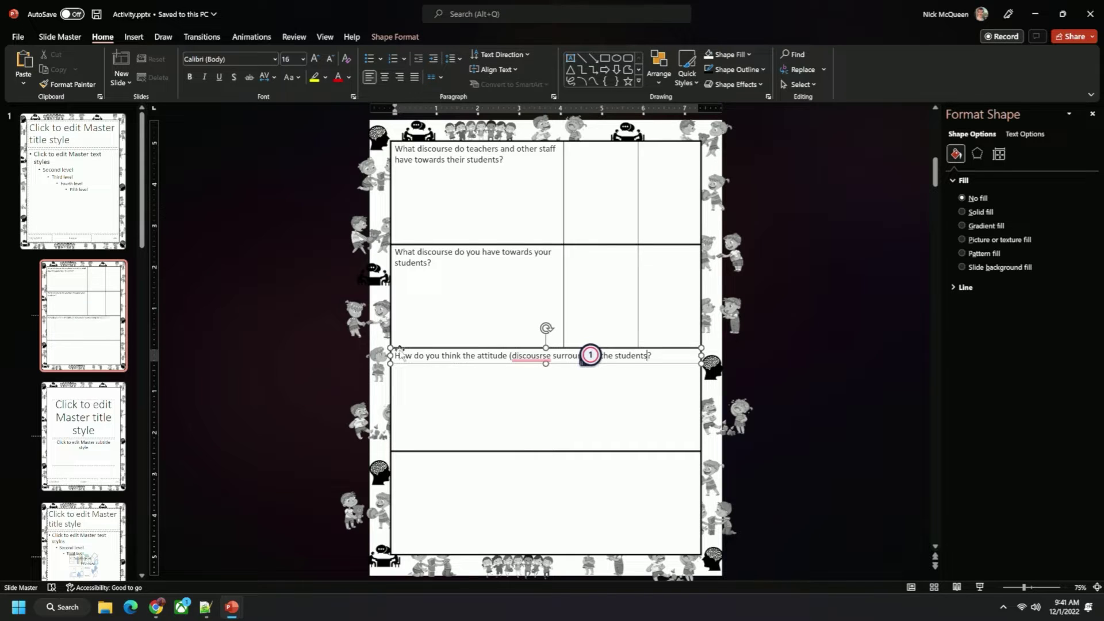
pyautogui.write(' plays a role in how the studen')
pyautogui.write('ts behave?')
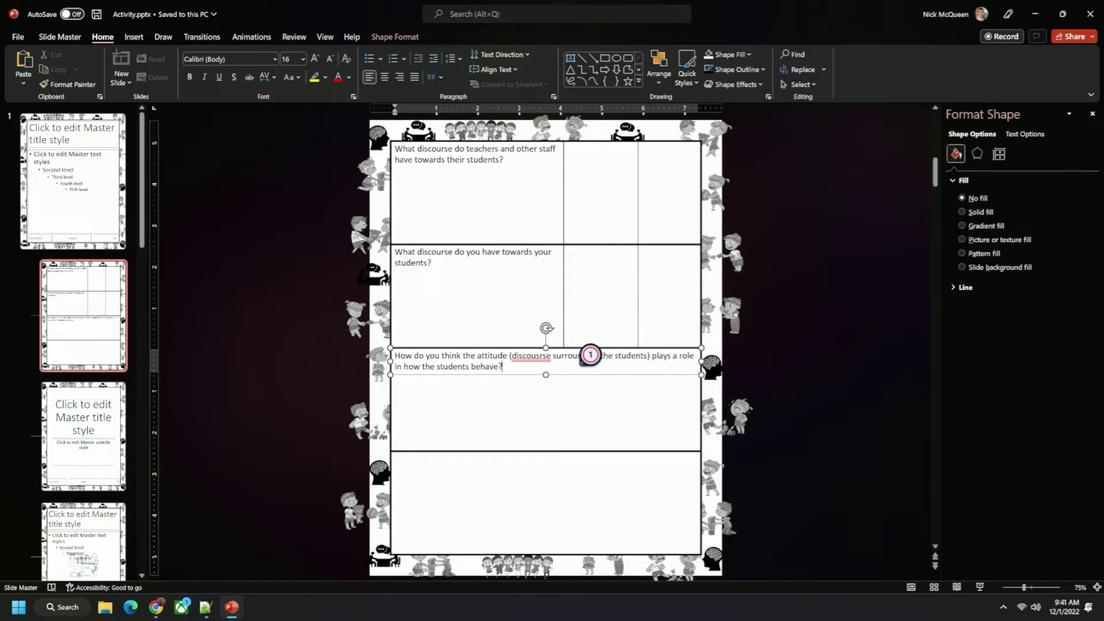
# Step: Add a follow-up question after the third row's question, beginning "Do you feel the students are a"
pyautogui.write(' Do you feel the students are a')
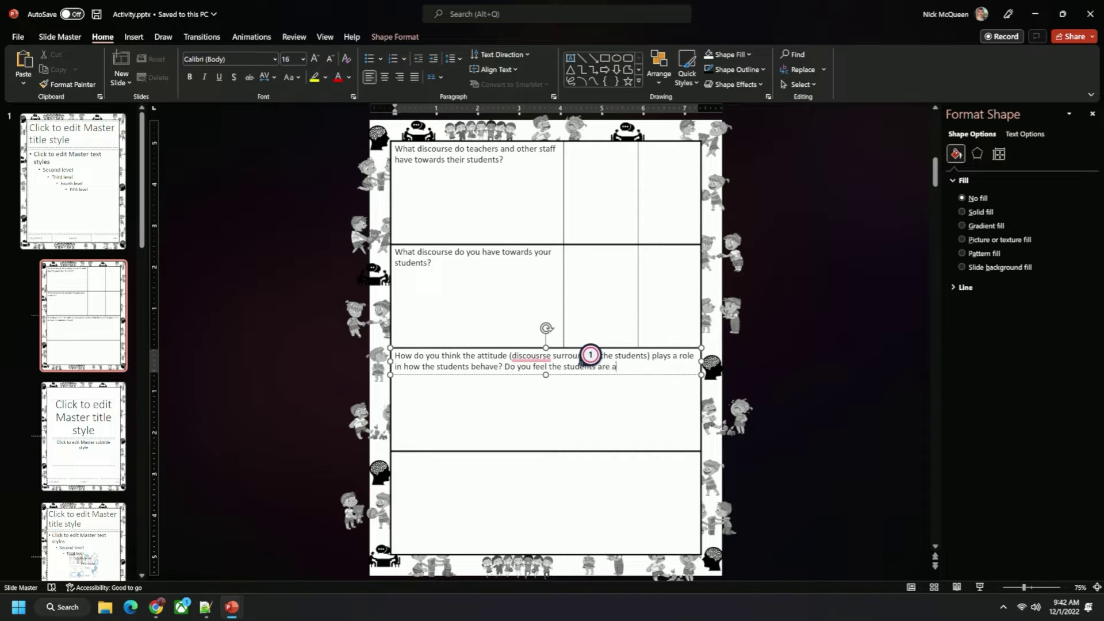